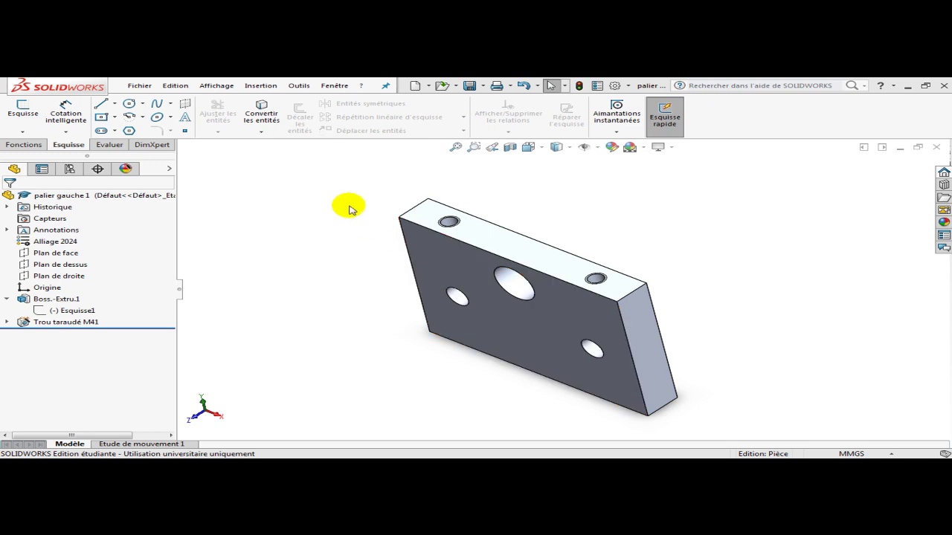
Create a new drawing (Mise en plan) on an A4 (ISO) sheet with the sheet format displayed.
{"action": "left_click", "coordinate": [148, 90]}
{"action": "left_click", "coordinate": [156, 105]}
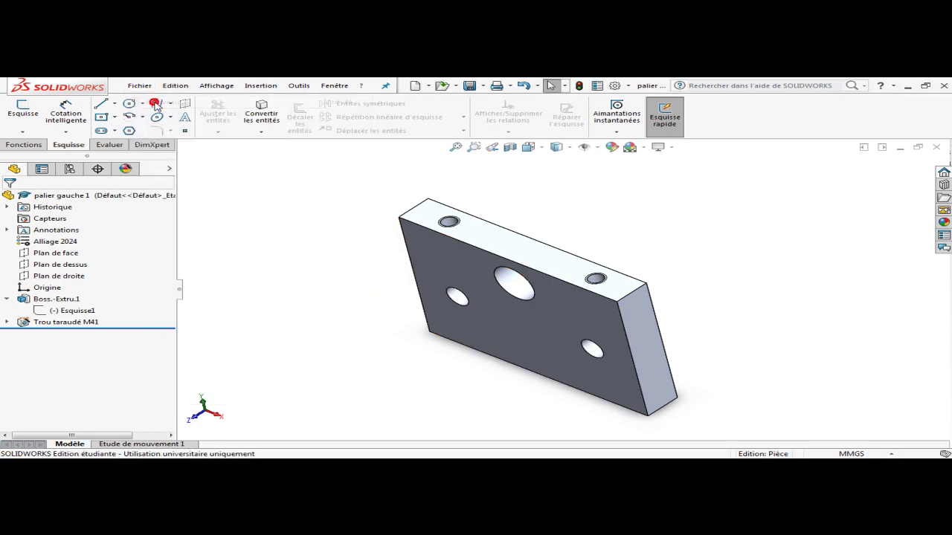
{"action": "left_click", "coordinate": [614, 222]}
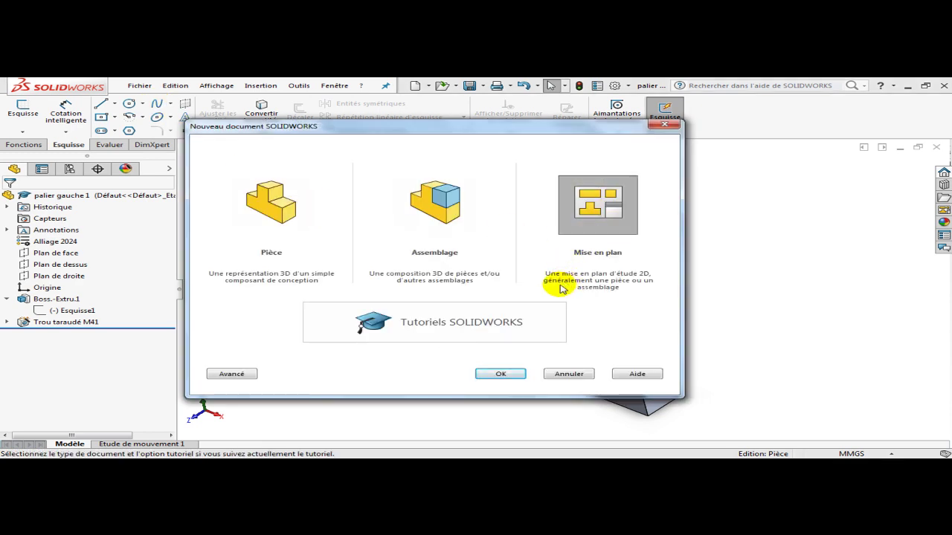
{"action": "left_click", "coordinate": [501, 374]}
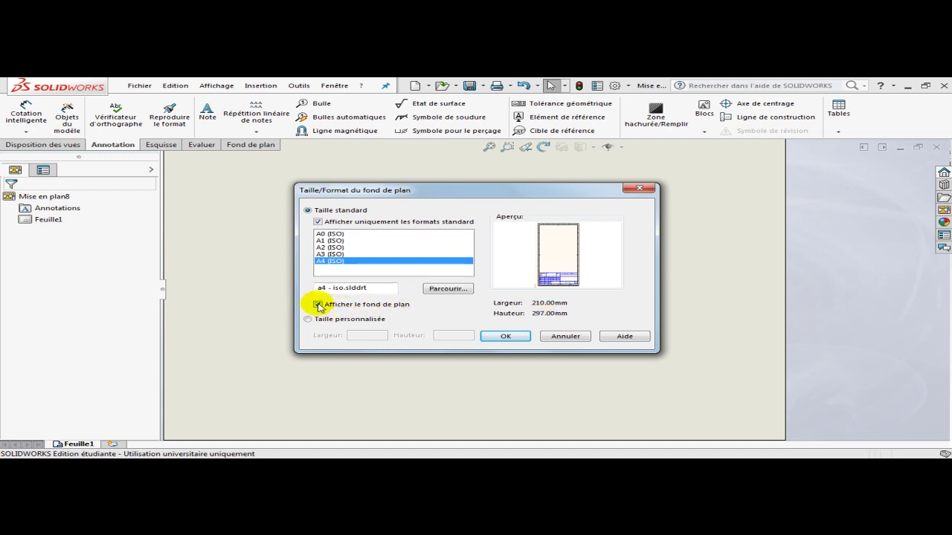
{"action": "left_click", "coordinate": [506, 336]}
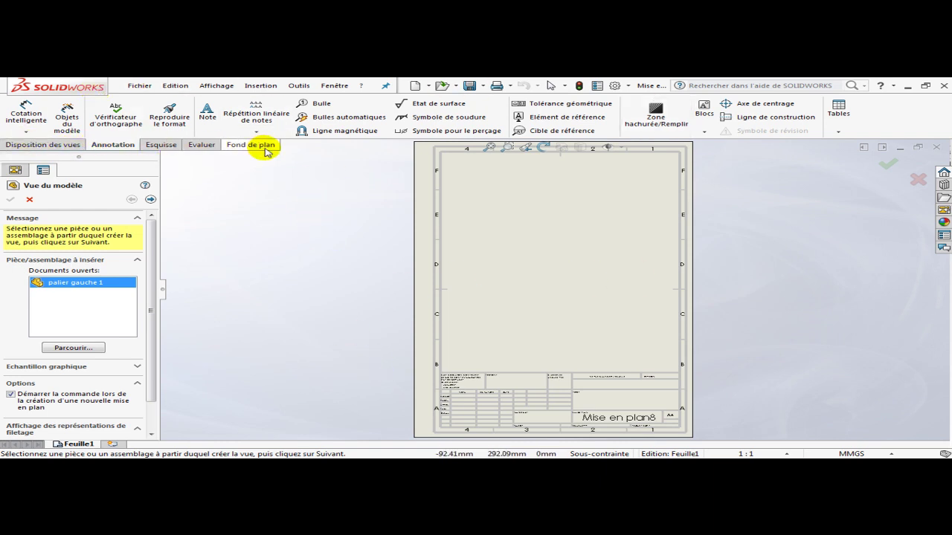
Insert the front view of the part palier gauche 1 near the middle of the sheet.
{"action": "left_click", "coordinate": [48, 147]}
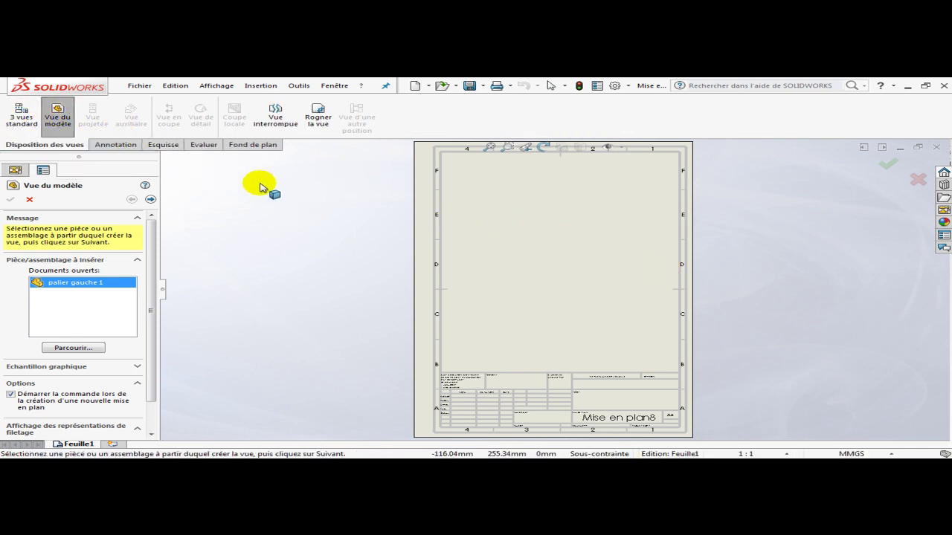
{"action": "left_click", "coordinate": [116, 145]}
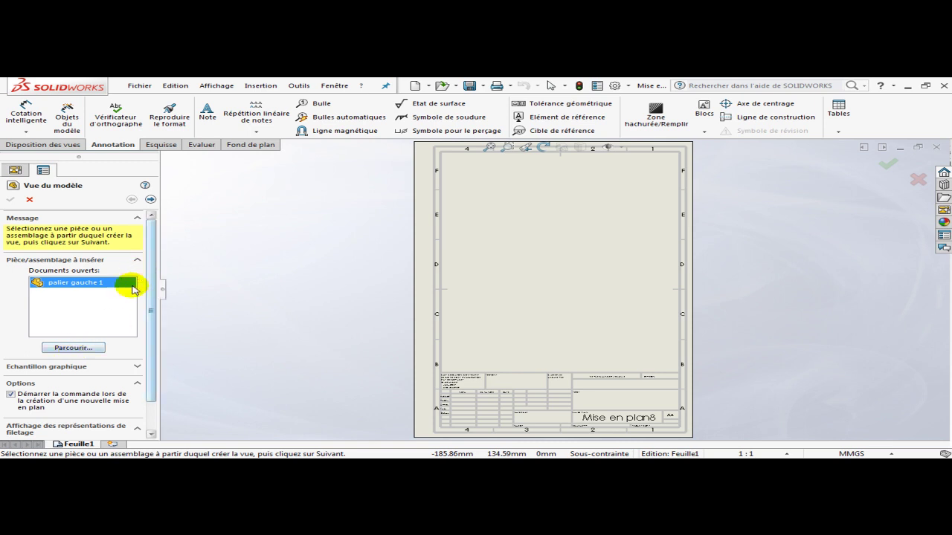
{"action": "double_click", "coordinate": [69, 283]}
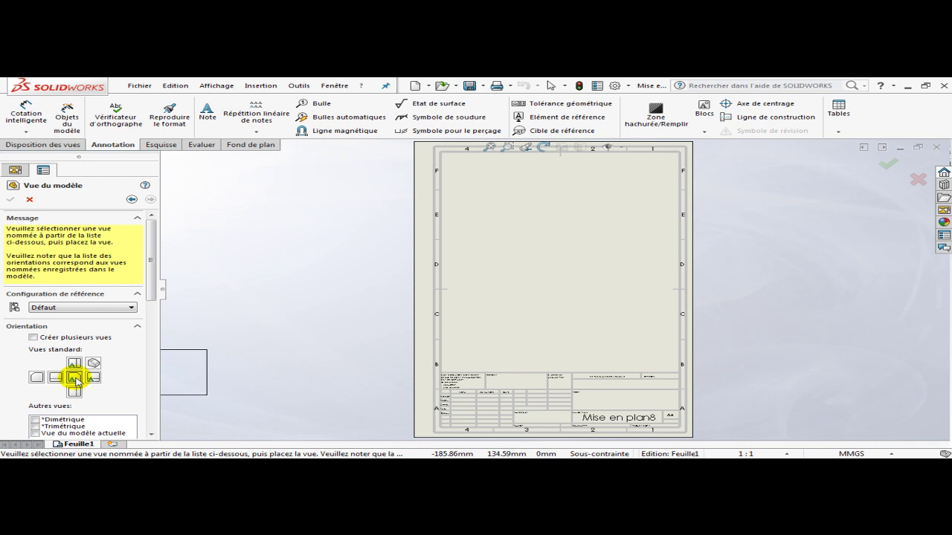
{"action": "left_click", "coordinate": [94, 378]}
{"action": "left_click", "coordinate": [77, 379]}
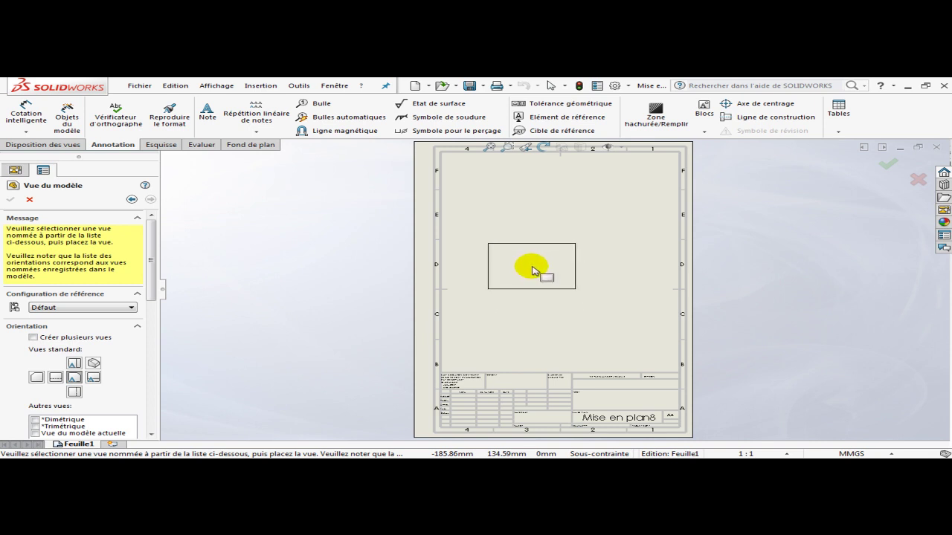
{"action": "left_click", "coordinate": [532, 270]}
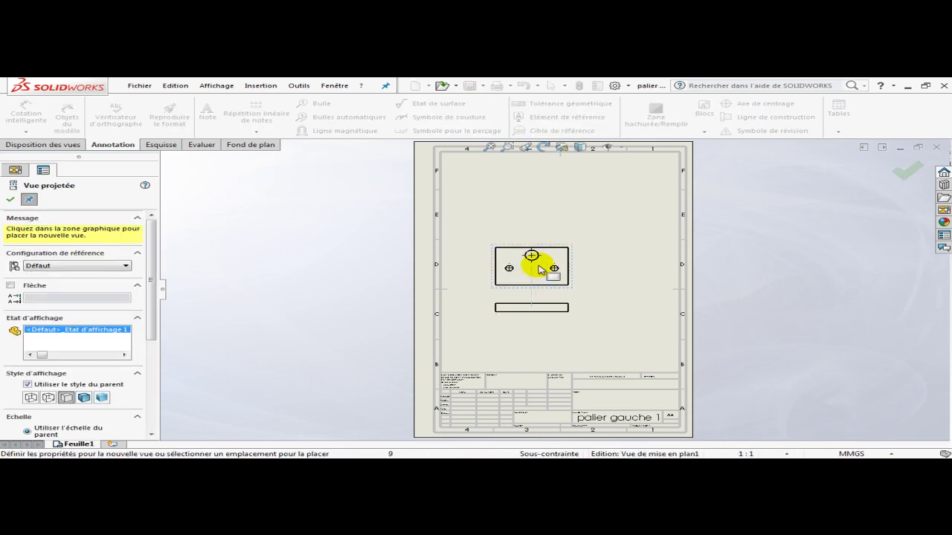
Place projected views of the part below and to the right of the front view, plus an isometric view at the sheet's upper right.
{"action": "left_click", "coordinate": [540, 316]}
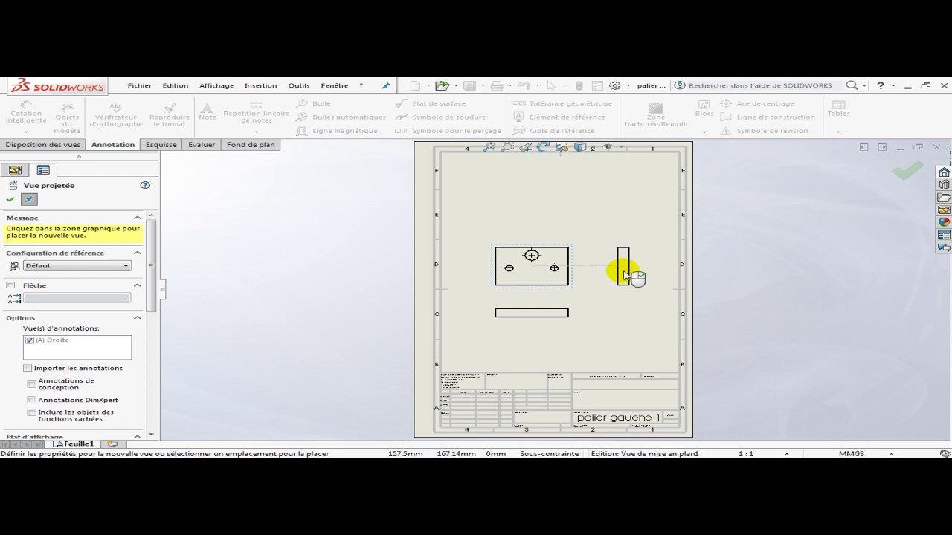
{"action": "left_click", "coordinate": [626, 274]}
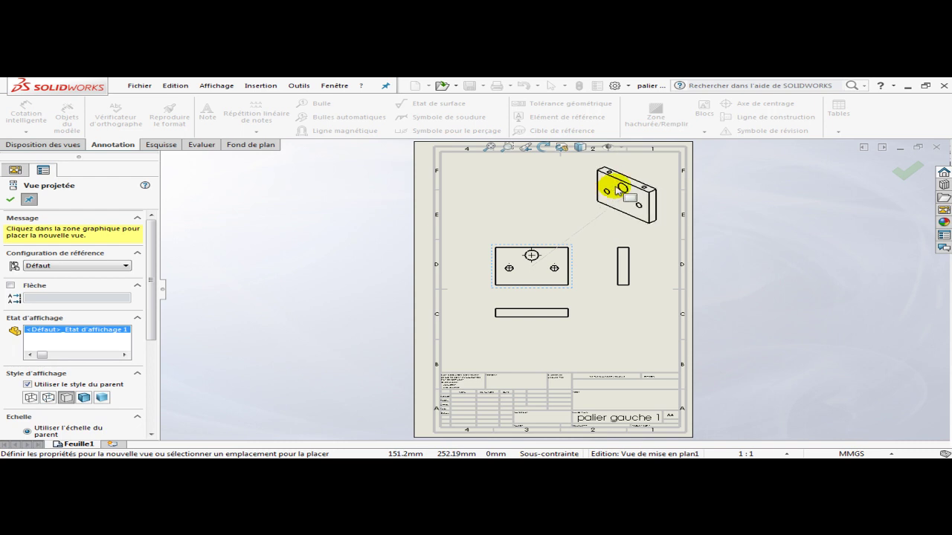
{"action": "left_click", "coordinate": [617, 190]}
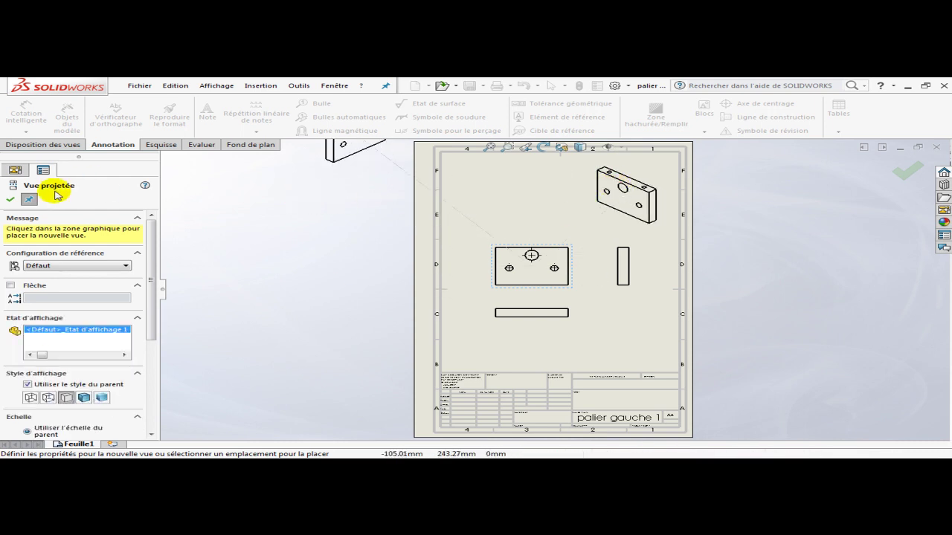
{"action": "left_click", "coordinate": [307, 248]}
{"action": "left_click", "coordinate": [10, 199]}
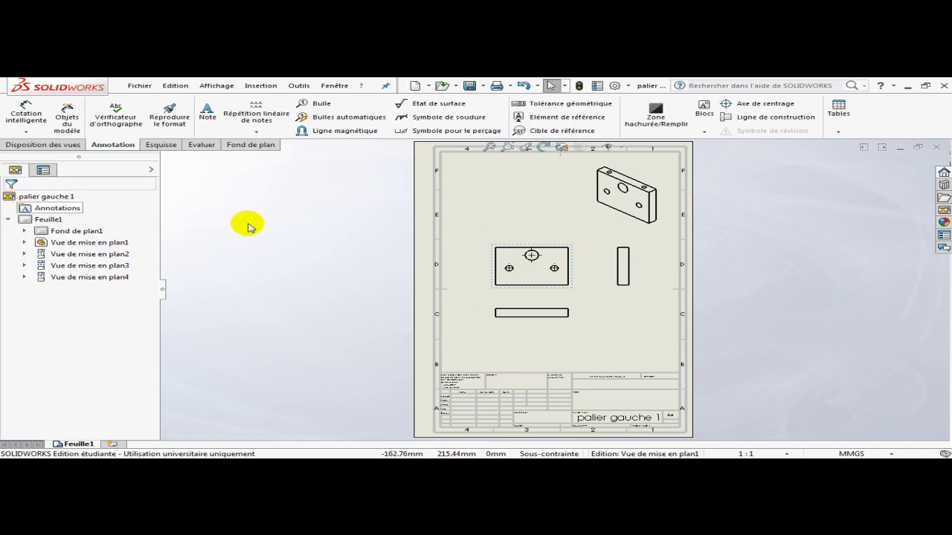
Change the projection type of Feuille1 to Europe and apply the change.
{"action": "right_click", "coordinate": [53, 222]}
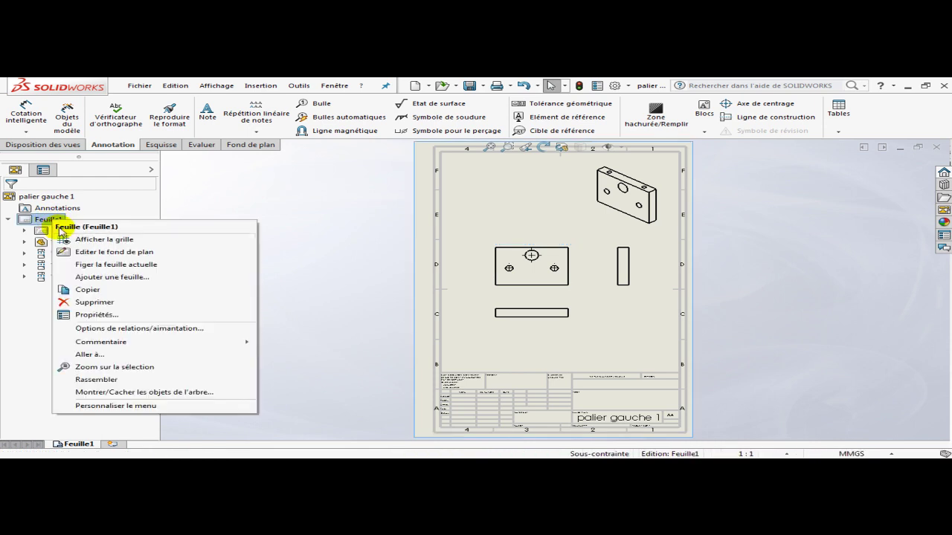
{"action": "left_click", "coordinate": [108, 315]}
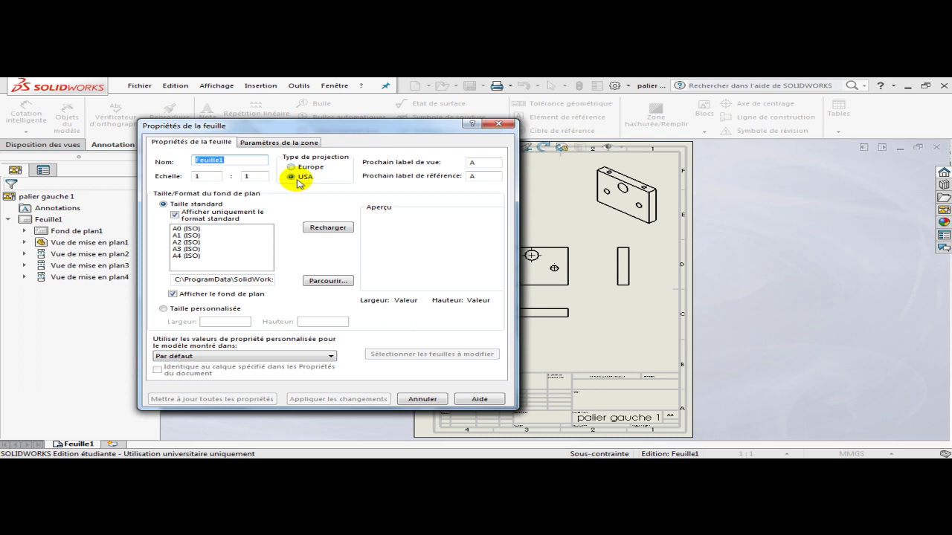
{"action": "mouse_move", "coordinate": [363, 131]}
{"action": "left_mouse_down"}
{"action": "mouse_move", "coordinate": [232, 130]}
{"action": "mouse_move", "coordinate": [300, 132]}
{"action": "left_mouse_up"}
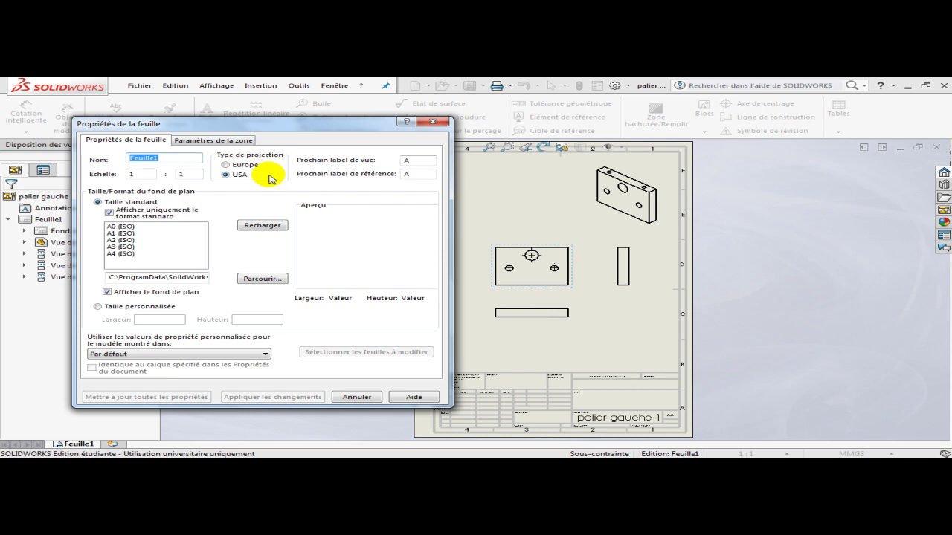
{"action": "left_click", "coordinate": [227, 165]}
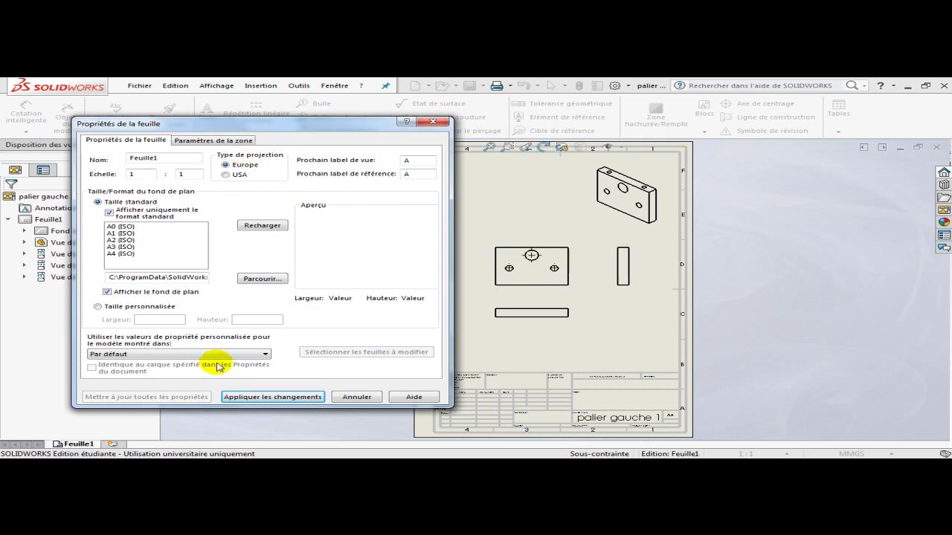
{"action": "left_click", "coordinate": [295, 398]}
Set the front view's display style to hidden lines visible, keeping the sheet scale.
{"action": "scroll", "coordinate": [540, 280], "scroll_direction": "down", "scroll_amount": 2}
{"action": "scroll", "coordinate": [541, 279], "scroll_direction": "down", "scroll_amount": 2}
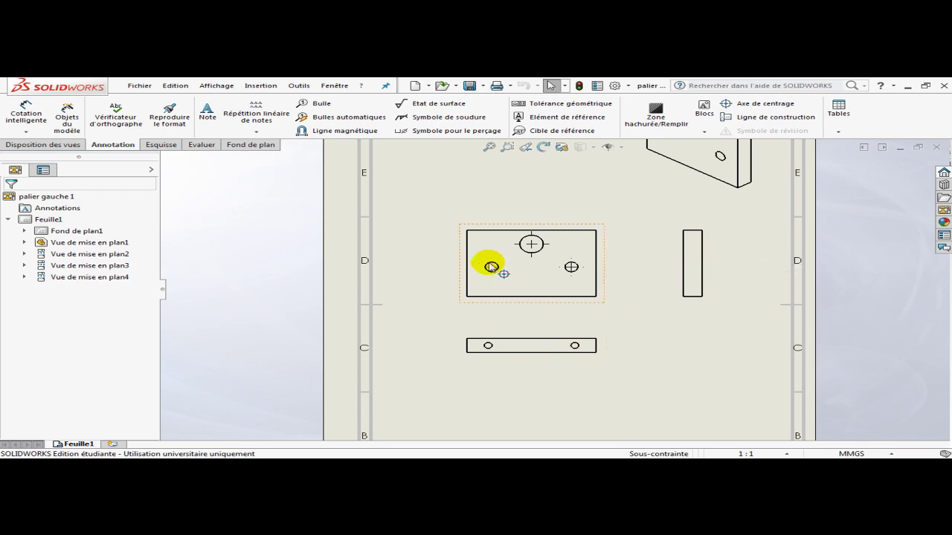
{"action": "left_click", "coordinate": [504, 221]}
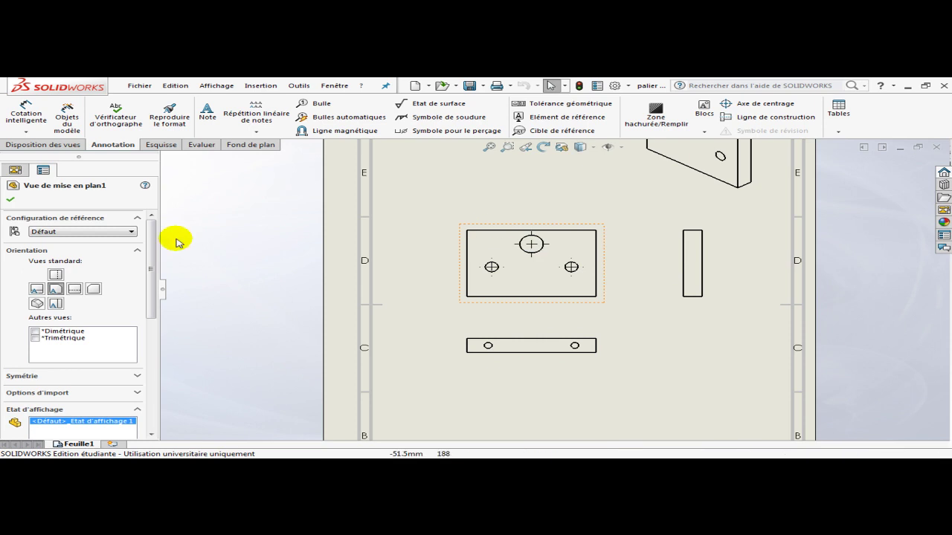
{"action": "left_click_drag", "start_coordinate": [151, 248], "coordinate": [136, 334]}
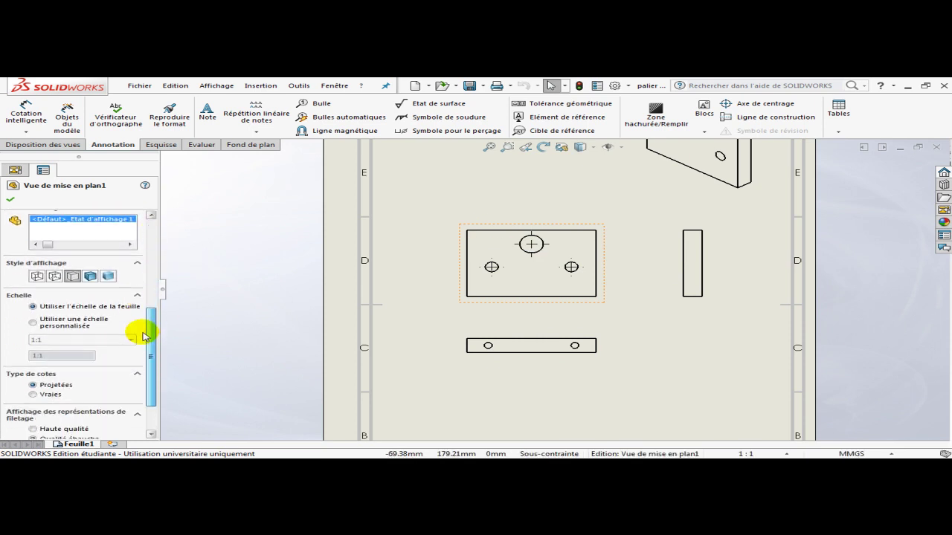
{"action": "left_click", "coordinate": [54, 277]}
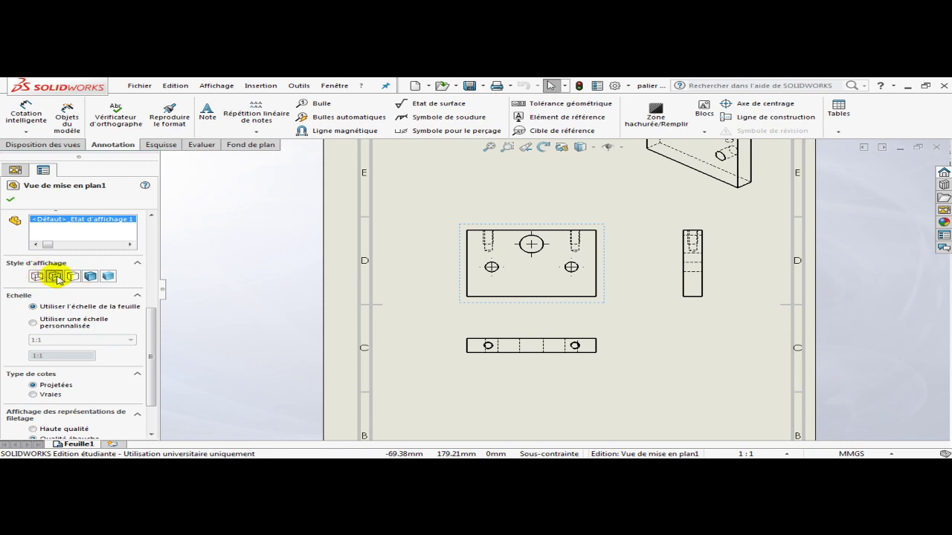
{"action": "left_click", "coordinate": [11, 201]}
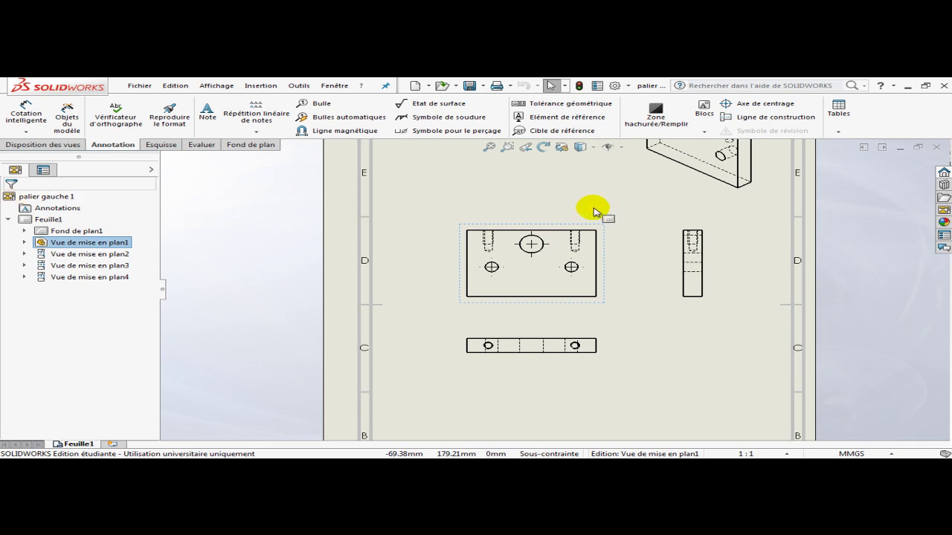
Examine the hidden lines of the tapped and through holes in the front and side views.
{"action": "scroll", "coordinate": [530, 260], "scroll_direction": "down", "scroll_amount": 3}
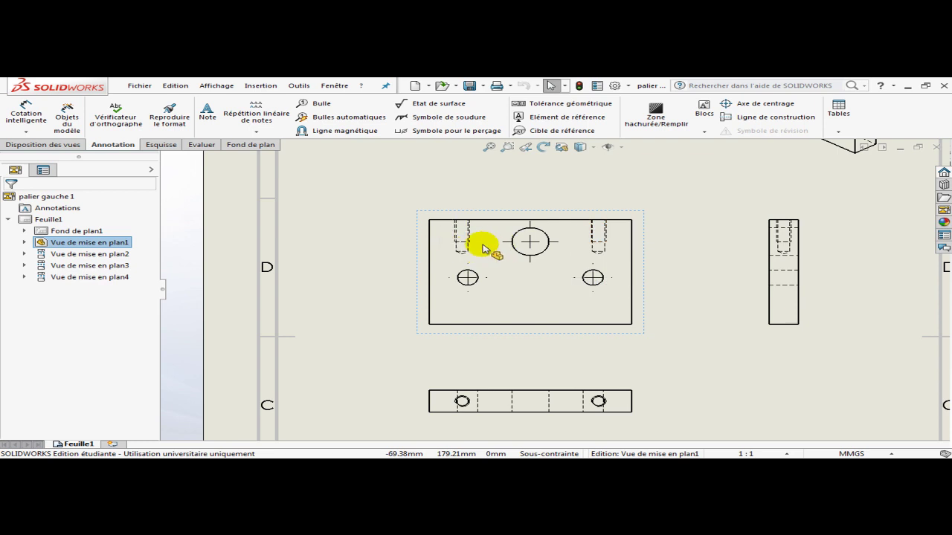
{"action": "scroll", "coordinate": [453, 227], "scroll_direction": "down", "scroll_amount": 2}
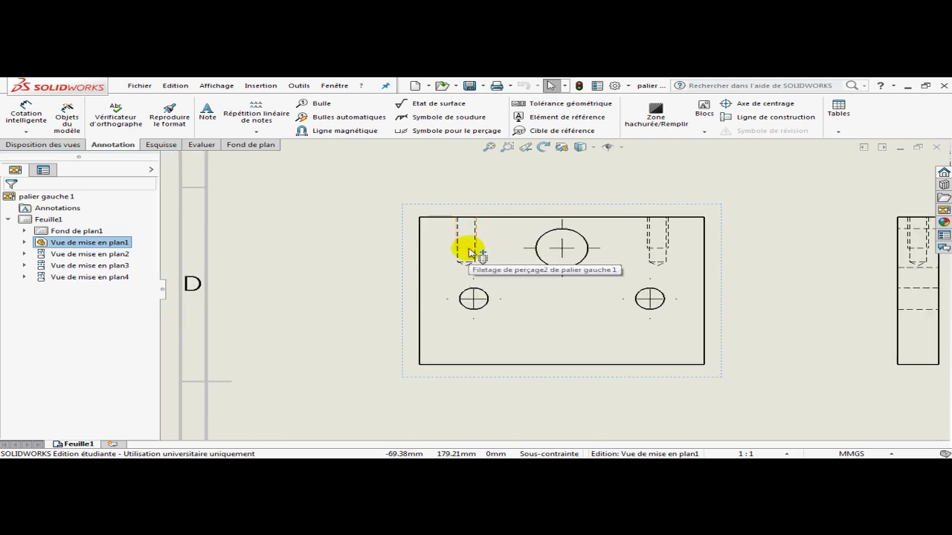
{"action": "scroll", "coordinate": [470, 253], "scroll_direction": "up", "scroll_amount": 3}
{"action": "scroll", "coordinate": [810, 285], "scroll_direction": "down", "scroll_amount": 3}
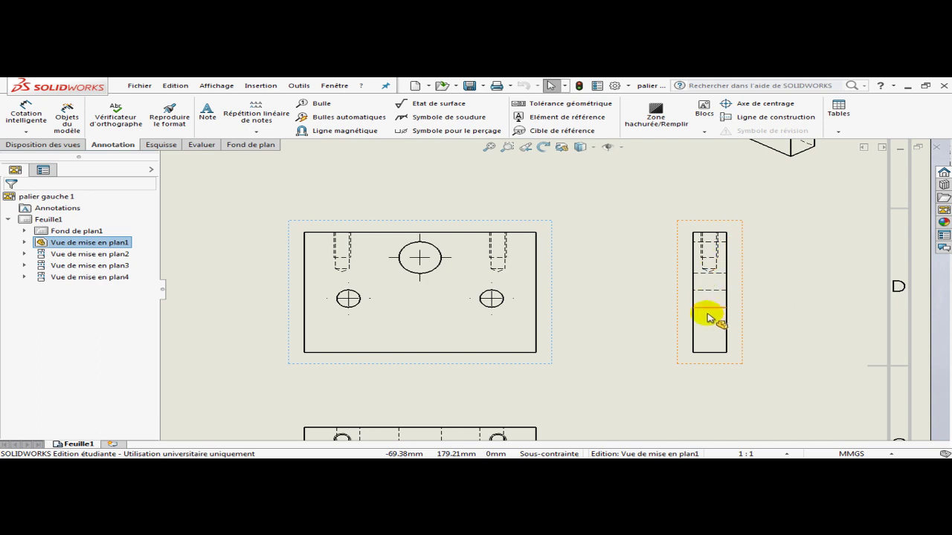
{"action": "scroll", "coordinate": [713, 303], "scroll_direction": "up", "scroll_amount": 3}
{"action": "scroll", "coordinate": [466, 288], "scroll_direction": "down", "scroll_amount": 1}
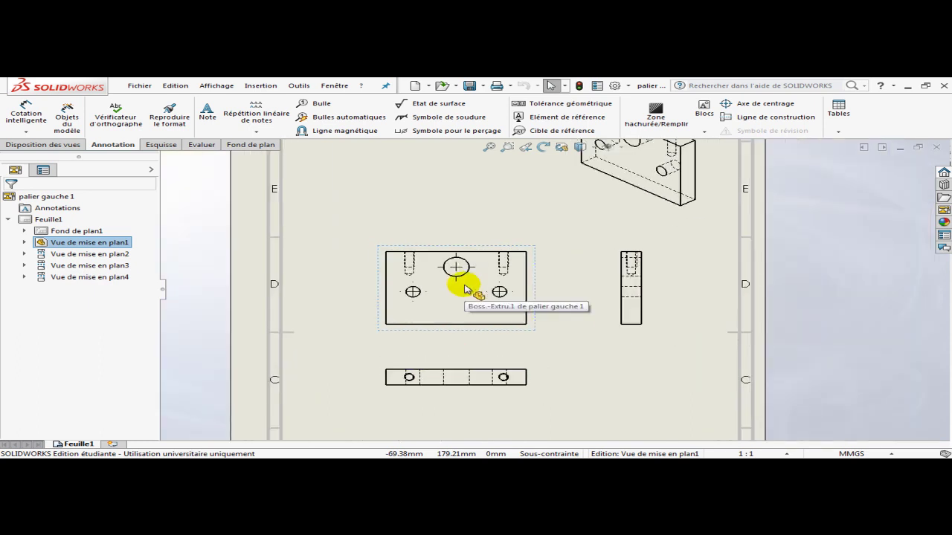
{"action": "scroll", "coordinate": [466, 288], "scroll_direction": "down", "scroll_amount": 1}
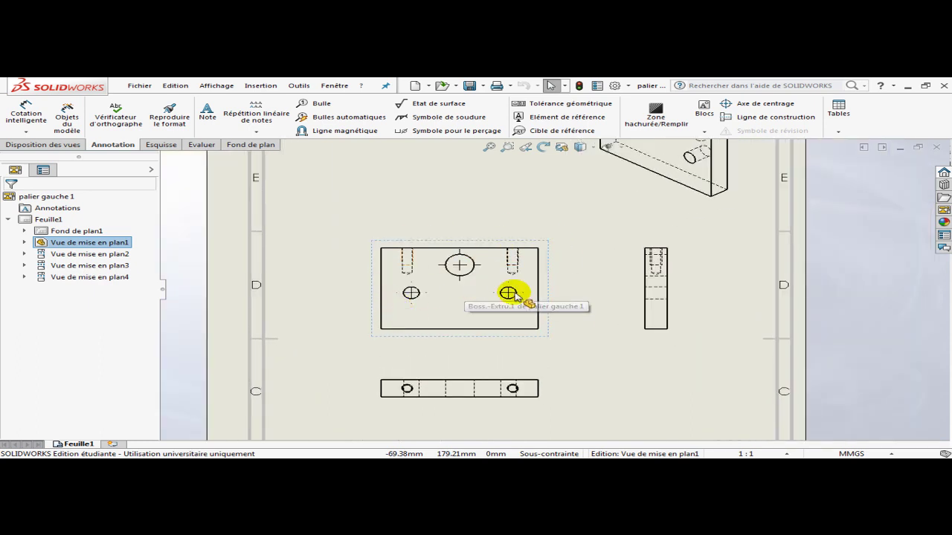
{"action": "scroll", "coordinate": [607, 310], "scroll_direction": "down", "scroll_amount": 2}
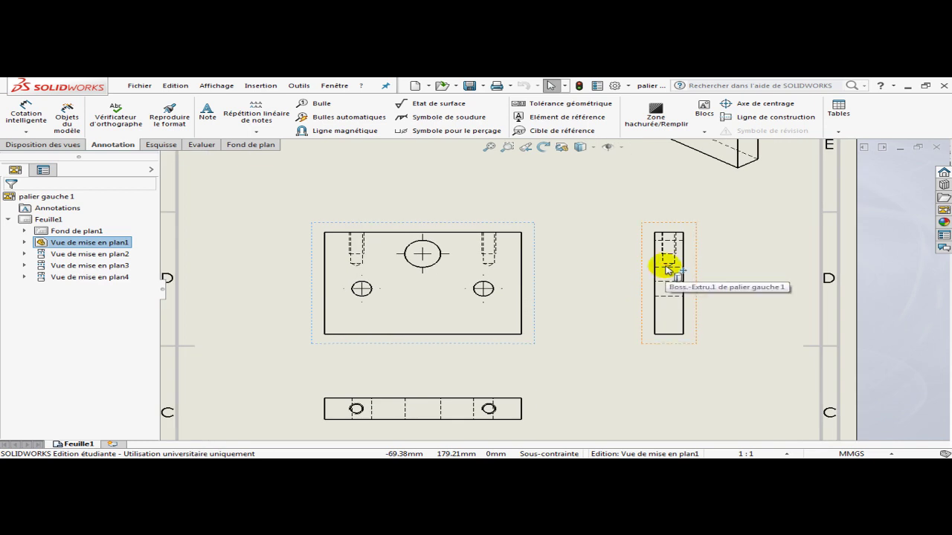
{"action": "left_click", "coordinate": [423, 254]}
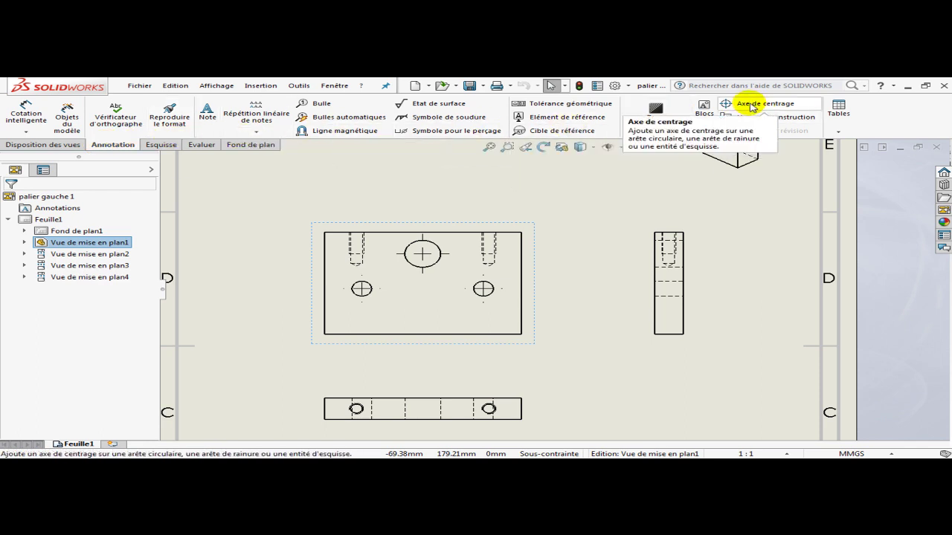
Add center marks (Axe de centrage) to the two tapped holes in the view below the front view.
{"action": "left_click", "coordinate": [754, 105]}
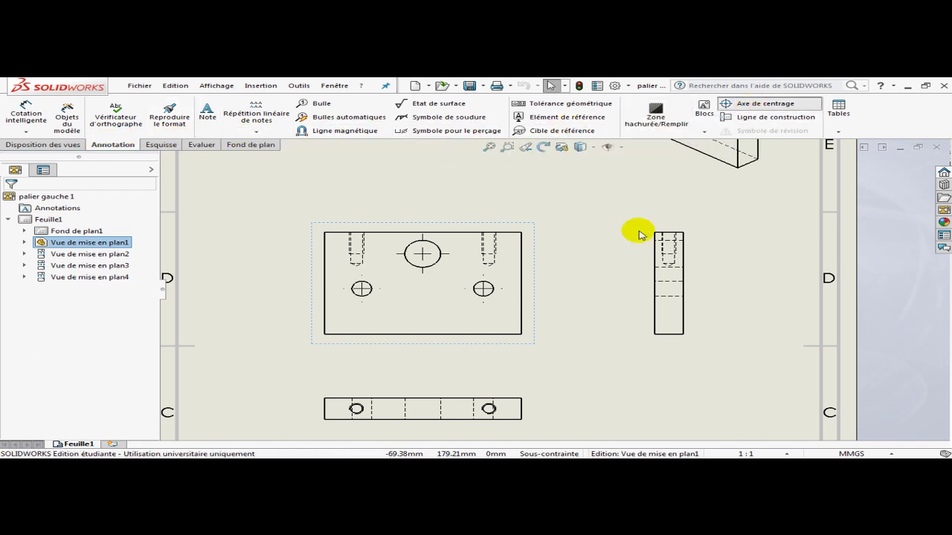
{"action": "scroll", "coordinate": [401, 414], "scroll_direction": "down", "scroll_amount": 3}
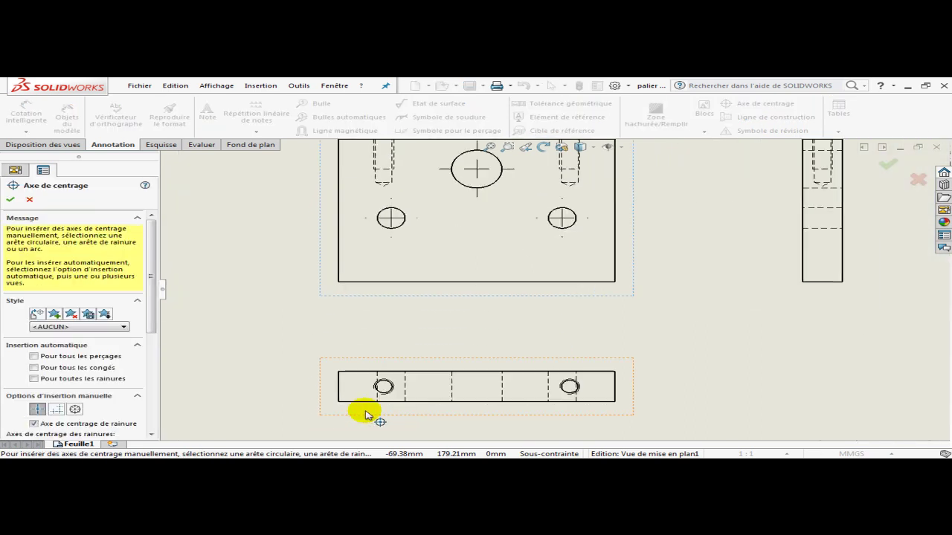
{"action": "left_click", "coordinate": [394, 379]}
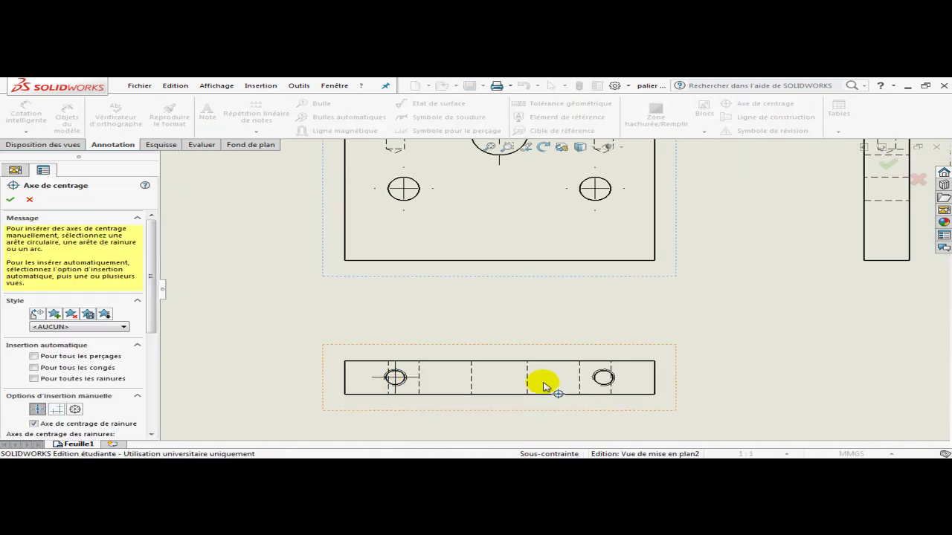
{"action": "left_click", "coordinate": [601, 381]}
{"action": "scroll", "coordinate": [601, 384], "scroll_direction": "up", "scroll_amount": 3}
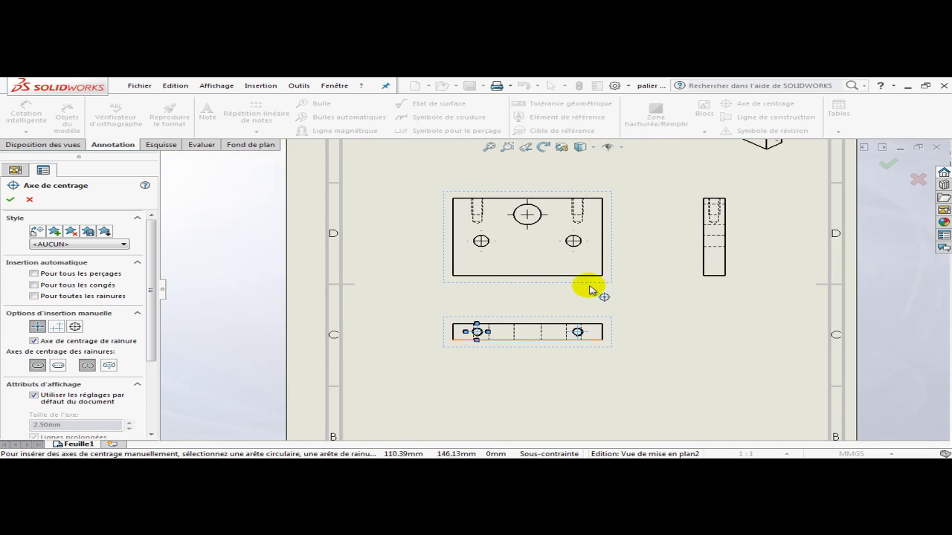
{"action": "left_click", "coordinate": [10, 201]}
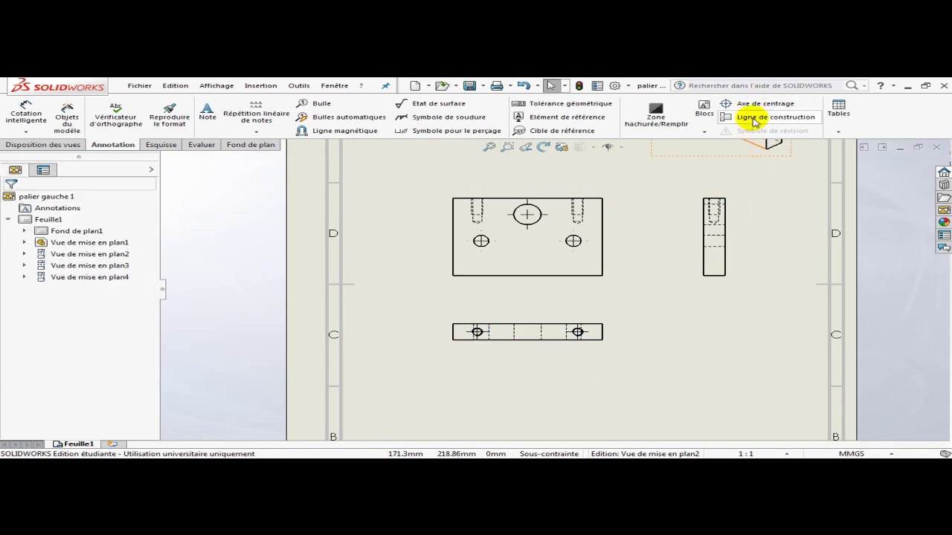
Add centerlines (Ligne de construction) to the two hidden tapped holes in the front view.
{"action": "left_click", "coordinate": [753, 121]}
{"action": "scroll", "coordinate": [487, 217], "scroll_direction": "down", "scroll_amount": 4}
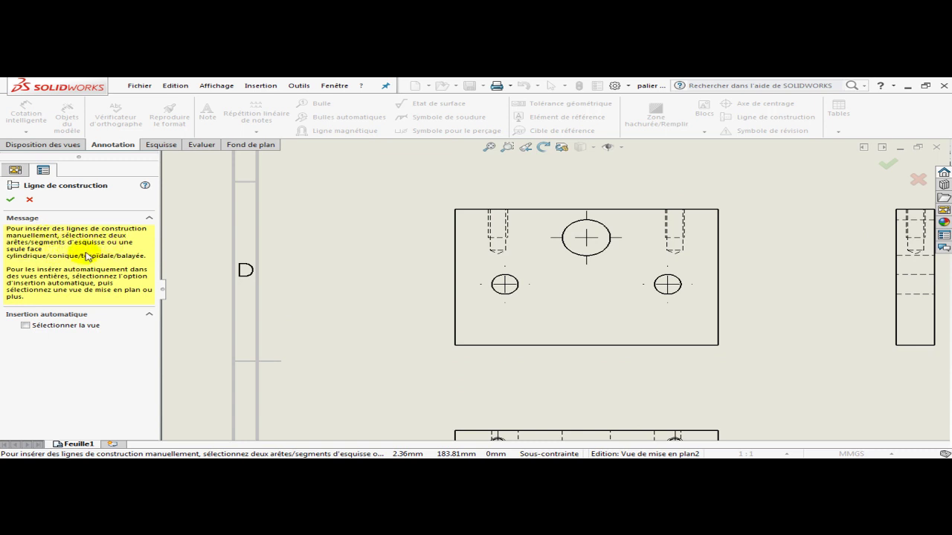
{"action": "scroll", "coordinate": [512, 253], "scroll_direction": "down", "scroll_amount": 2}
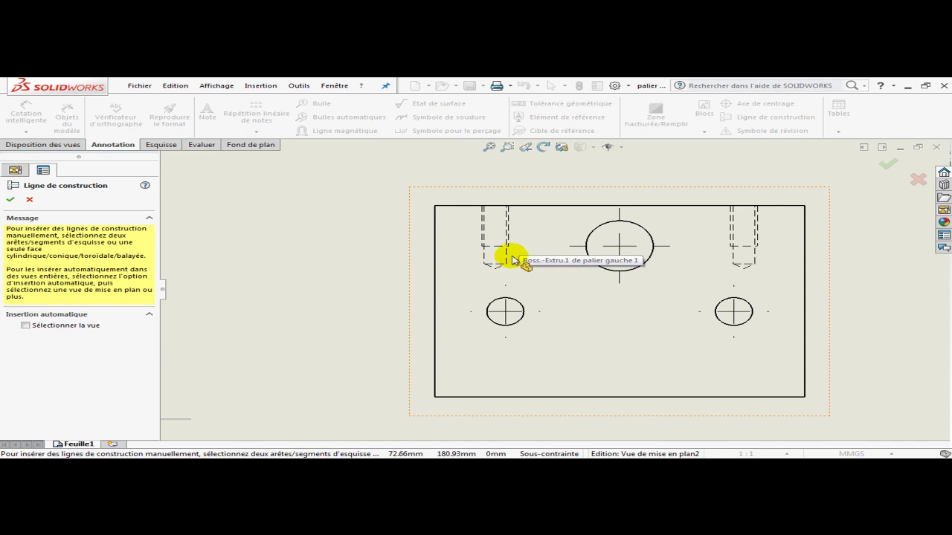
{"action": "left_click", "coordinate": [506, 257]}
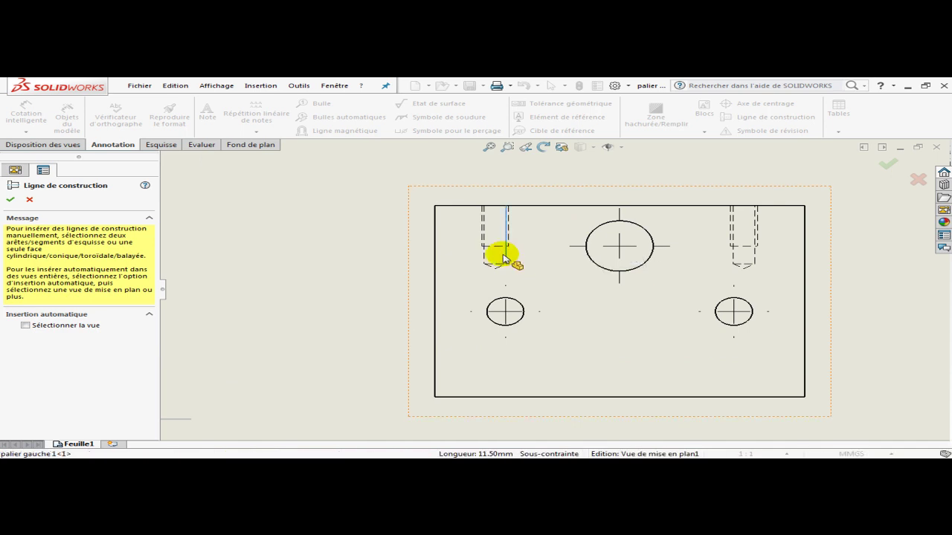
{"action": "left_click", "coordinate": [492, 266]}
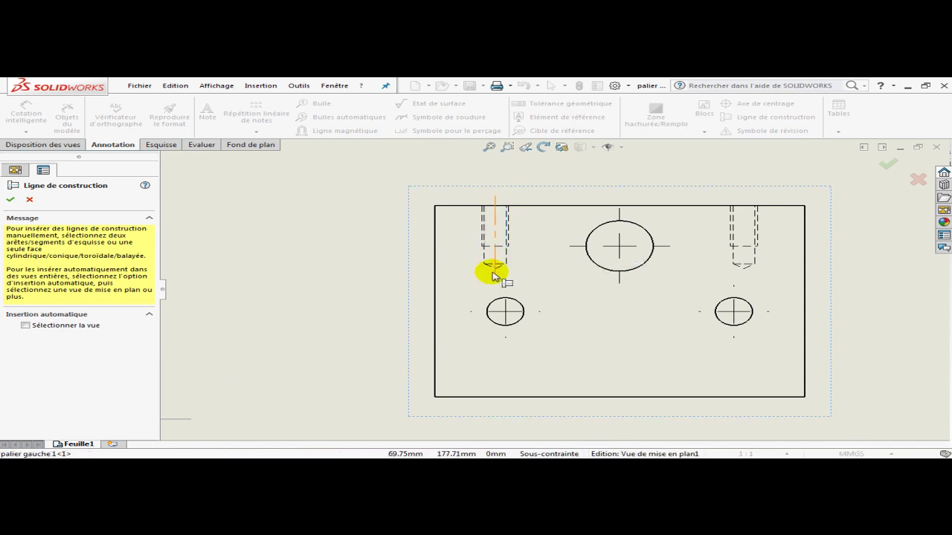
{"action": "left_click", "coordinate": [733, 258]}
{"action": "left_click", "coordinate": [755, 258]}
{"action": "scroll", "coordinate": [691, 275], "scroll_direction": "up", "scroll_amount": 5}
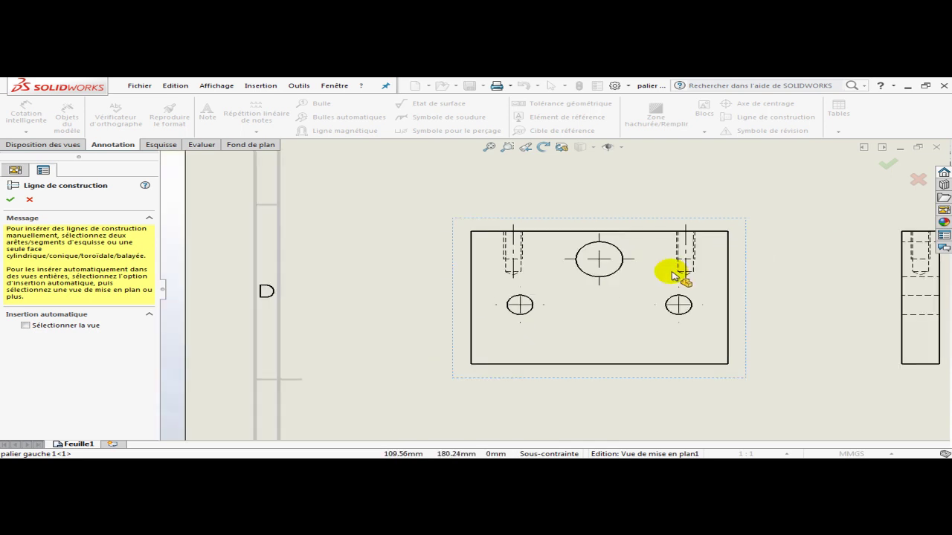
Add centerlines to the two small through holes and the large central hole in the view below the front view.
{"action": "scroll", "coordinate": [587, 387], "scroll_direction": "down", "scroll_amount": 3}
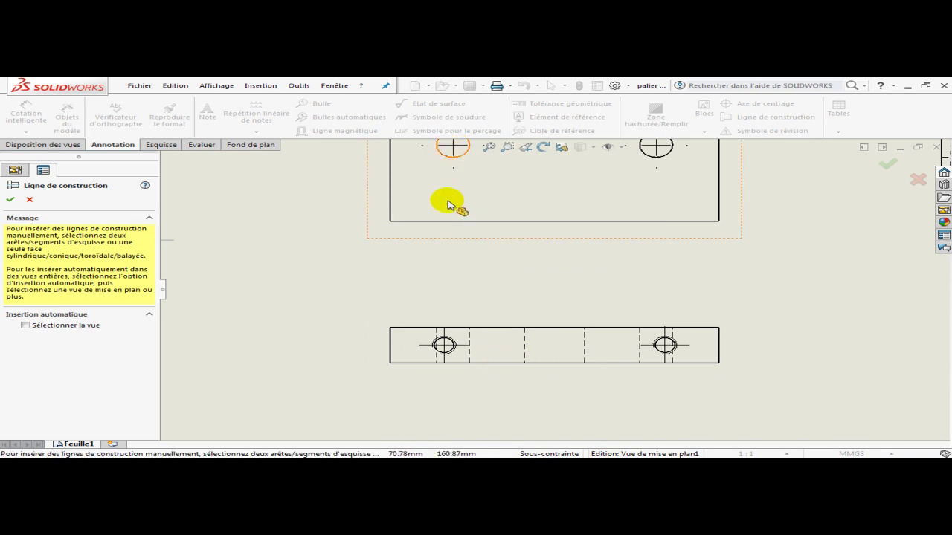
{"action": "left_click", "coordinate": [437, 339]}
{"action": "left_click", "coordinate": [469, 341]}
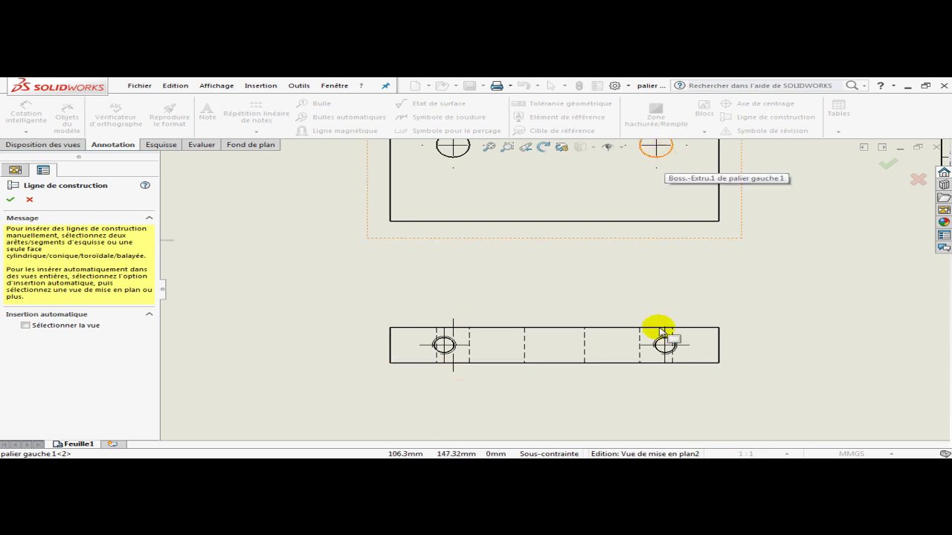
{"action": "left_click", "coordinate": [641, 359]}
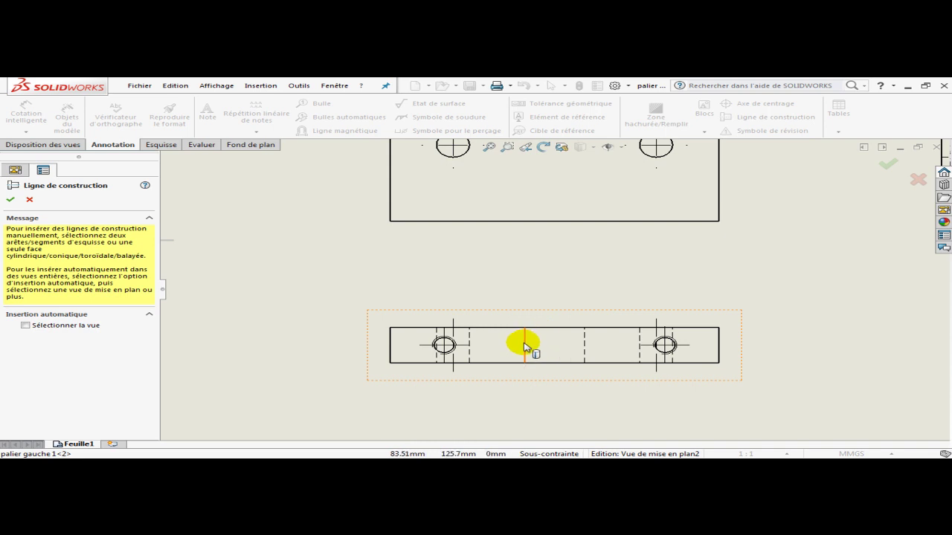
{"action": "left_click", "coordinate": [579, 348]}
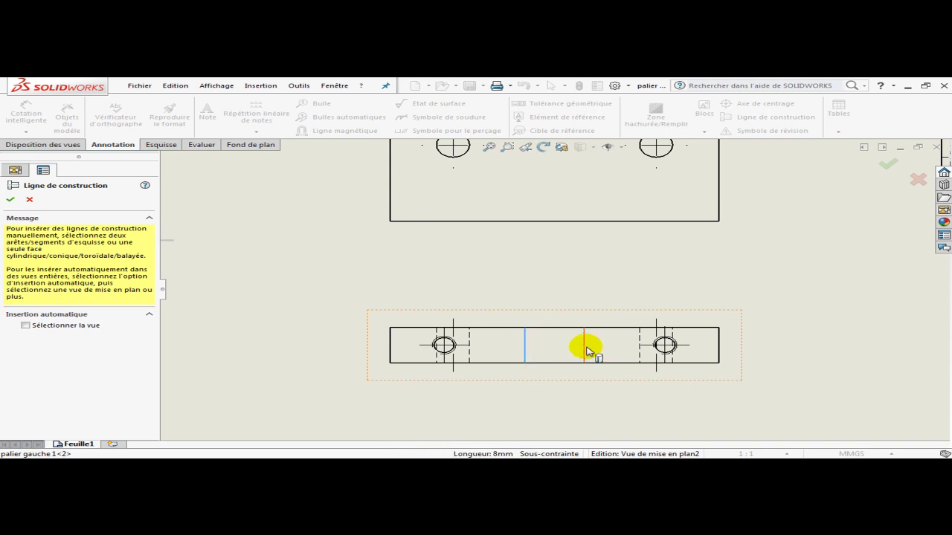
{"action": "left_click", "coordinate": [571, 336]}
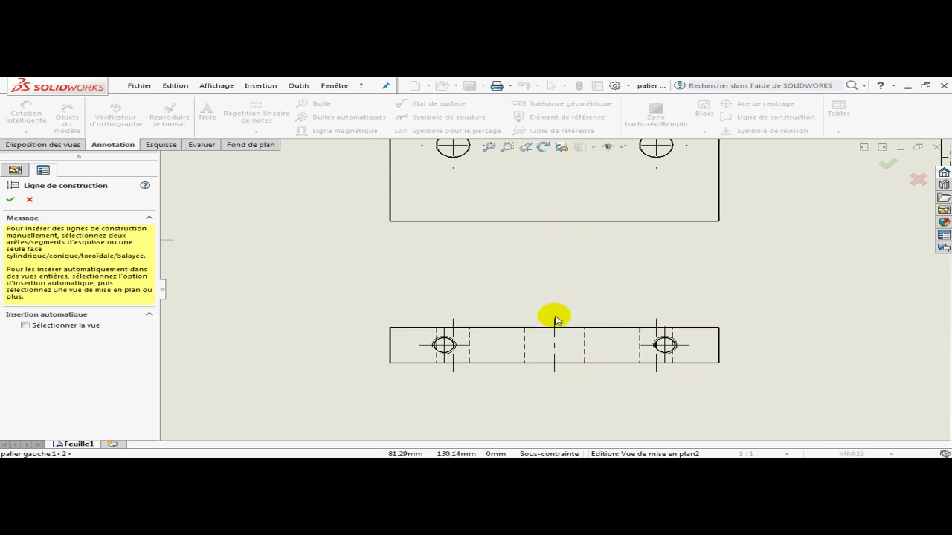
{"action": "scroll", "coordinate": [560, 301], "scroll_direction": "up", "scroll_amount": 4}
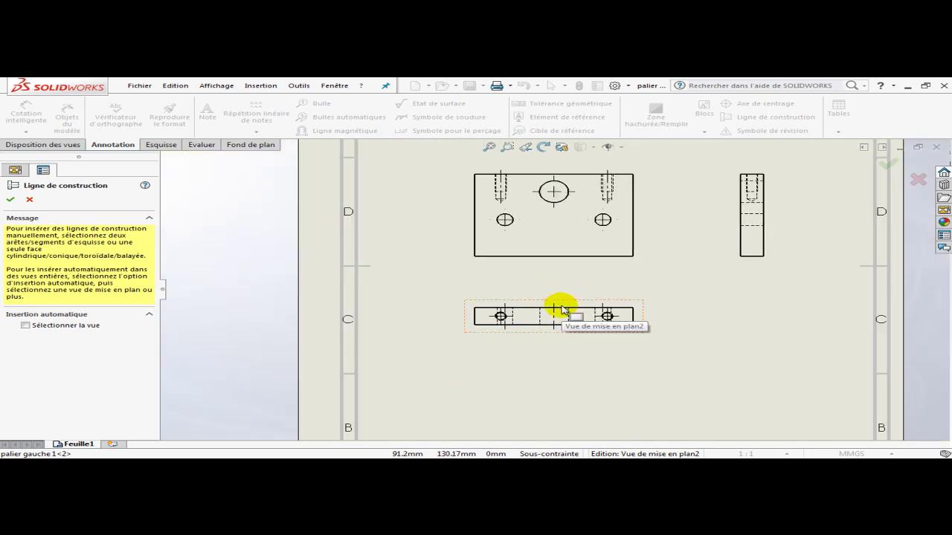
Add centerlines to the tapped hole, the small through hole and the large hole in the side view, and finish the command.
{"action": "scroll", "coordinate": [563, 307], "scroll_direction": "up", "scroll_amount": 4}
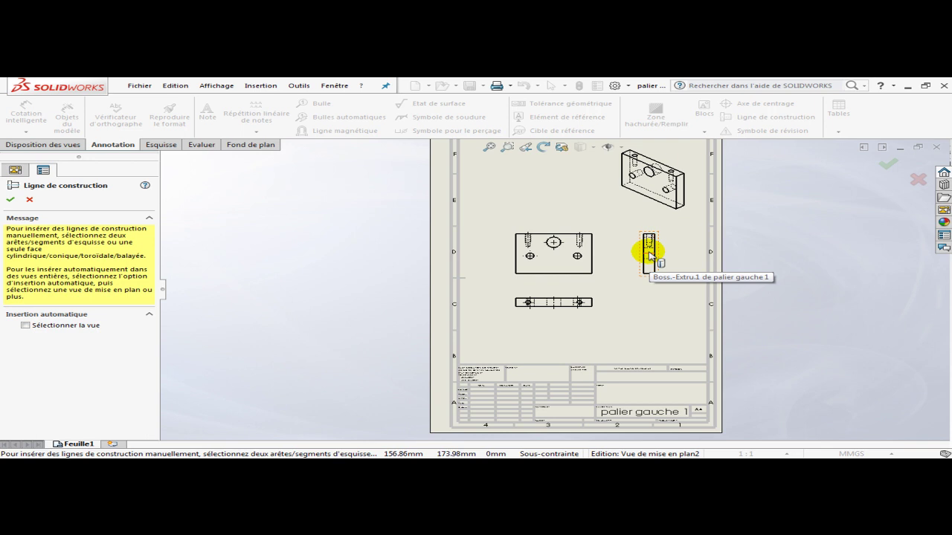
{"action": "scroll", "coordinate": [649, 255], "scroll_direction": "down", "scroll_amount": 8}
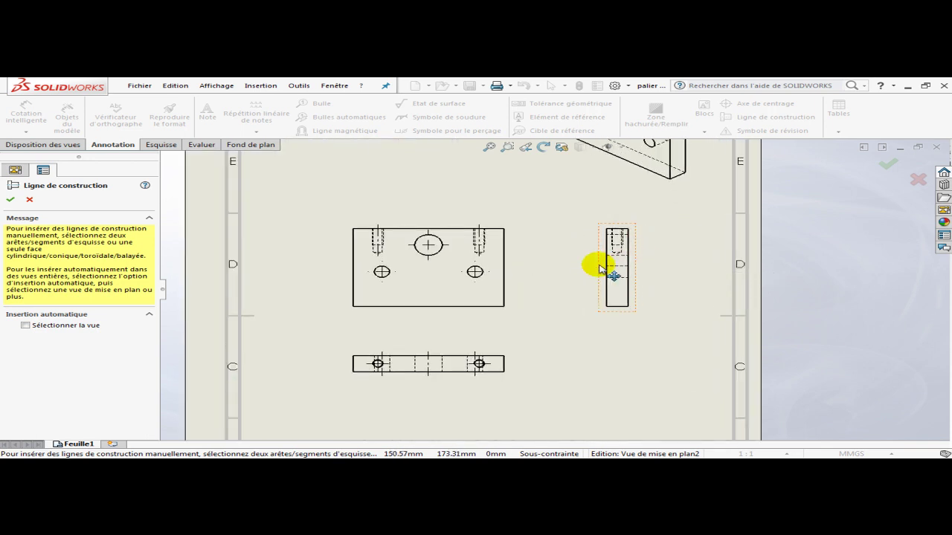
{"action": "scroll", "coordinate": [608, 269], "scroll_direction": "down", "scroll_amount": 4}
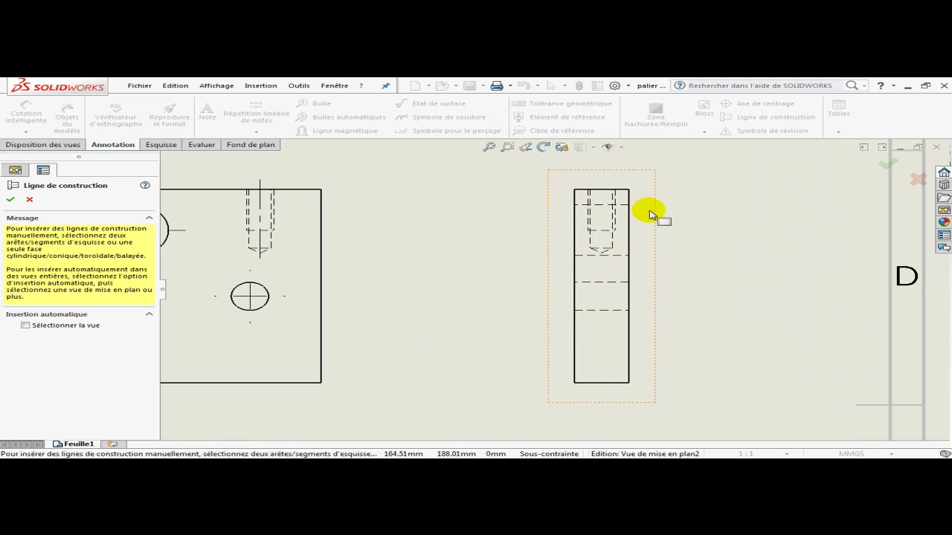
{"action": "left_click", "coordinate": [590, 239]}
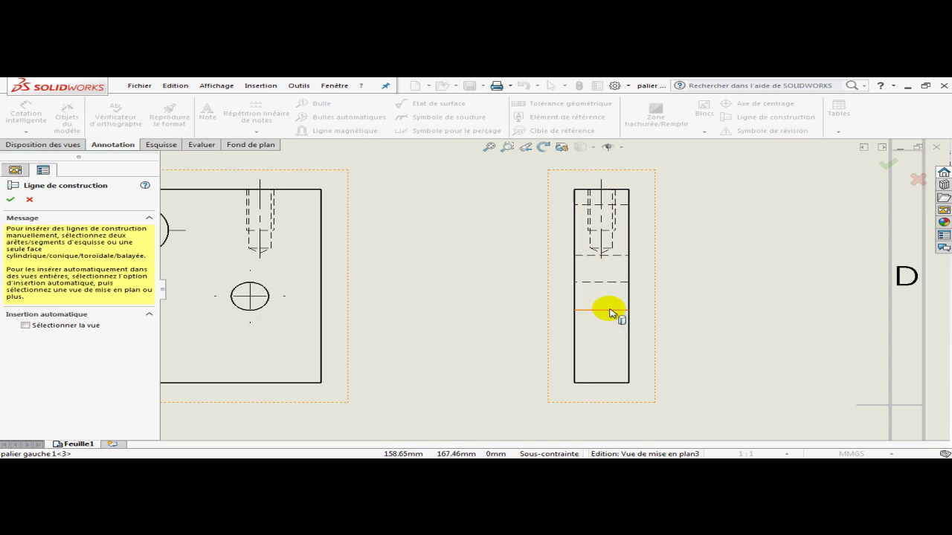
{"action": "left_click", "coordinate": [585, 313]}
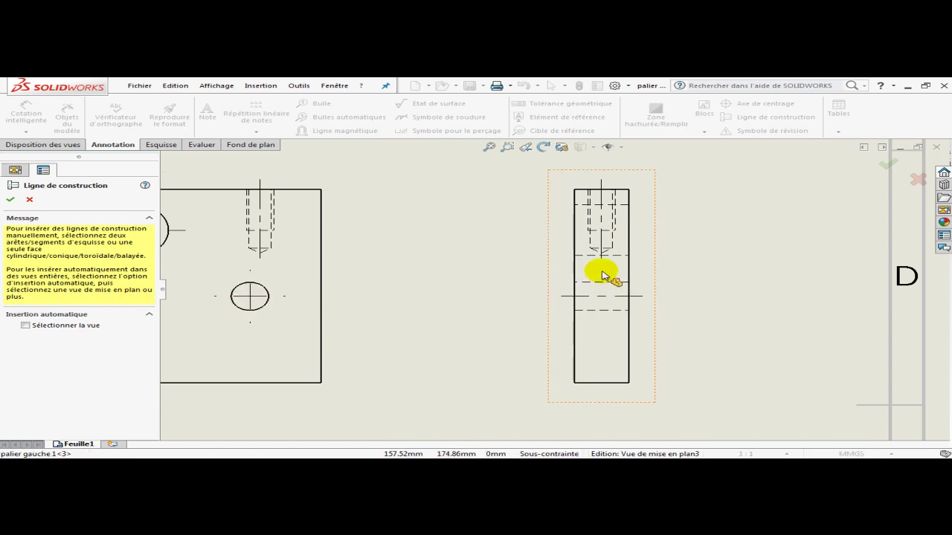
{"action": "left_click", "coordinate": [582, 257]}
{"action": "scroll", "coordinate": [493, 280], "scroll_direction": "up", "scroll_amount": 6}
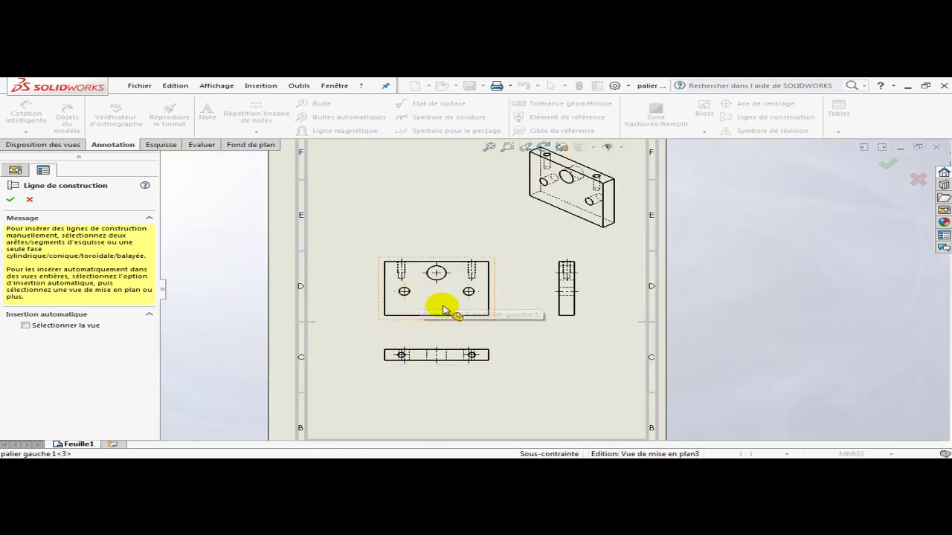
{"action": "scroll", "coordinate": [439, 308], "scroll_direction": "down", "scroll_amount": 1}
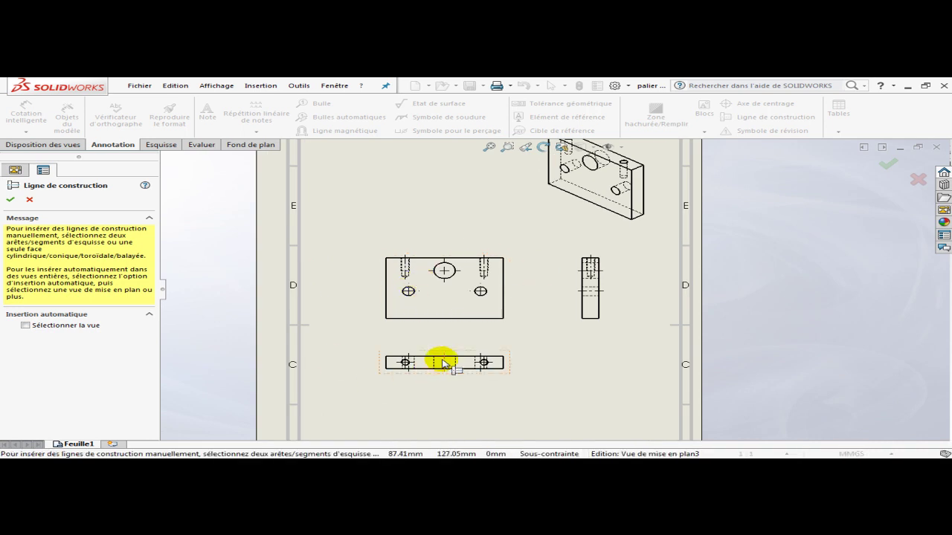
{"action": "scroll", "coordinate": [436, 365], "scroll_direction": "up", "scroll_amount": 3}
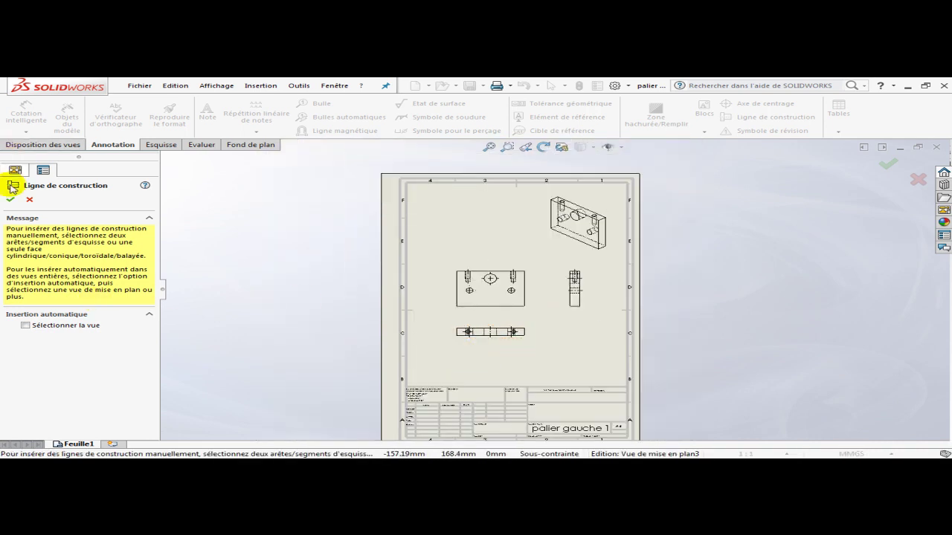
{"action": "left_click", "coordinate": [11, 200]}
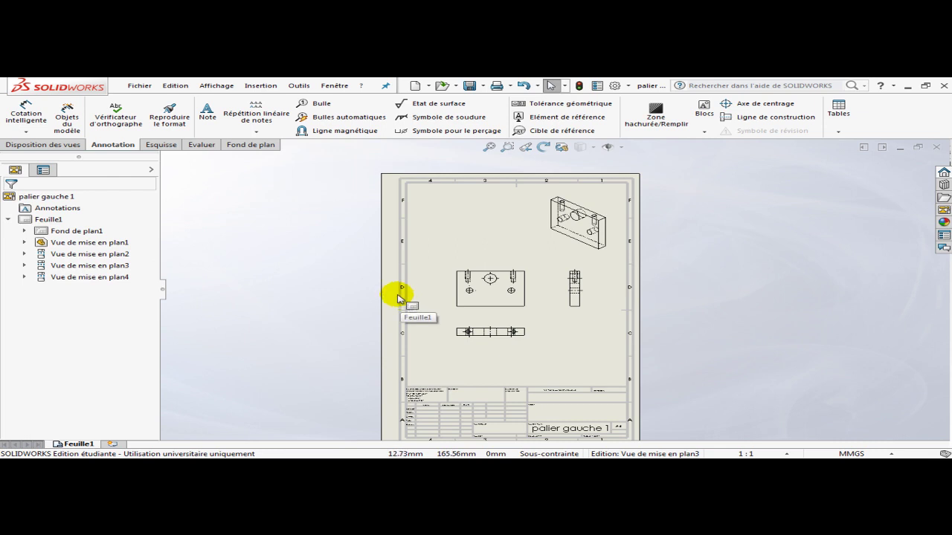
Review the projection type, scale and format in the sheet properties of Feuille1 and close them without changes.
{"action": "left_click", "coordinate": [48, 220]}
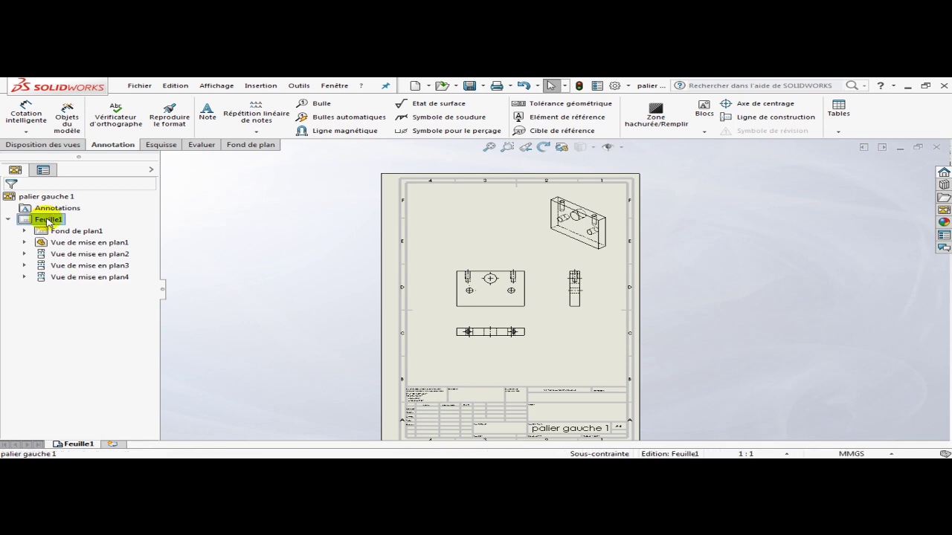
{"action": "right_click", "coordinate": [47, 222]}
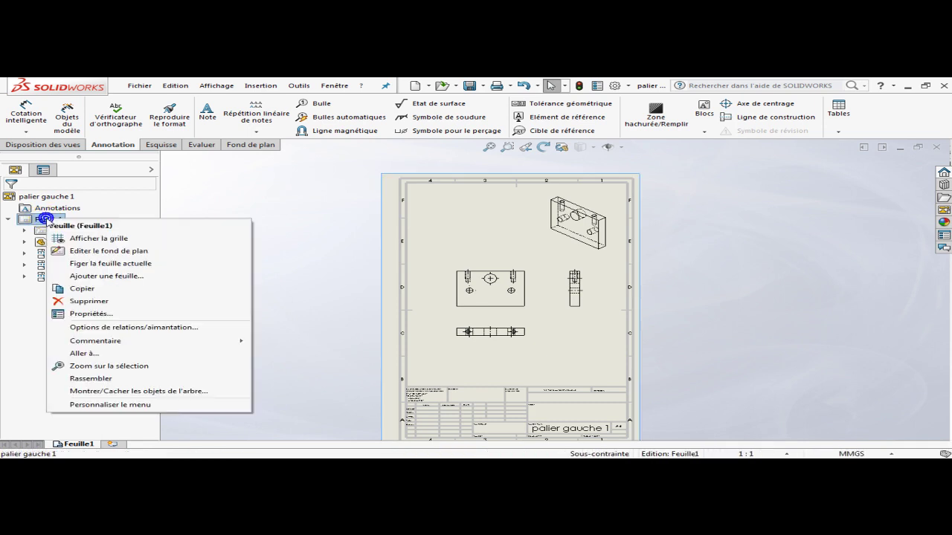
{"action": "left_click", "coordinate": [93, 313]}
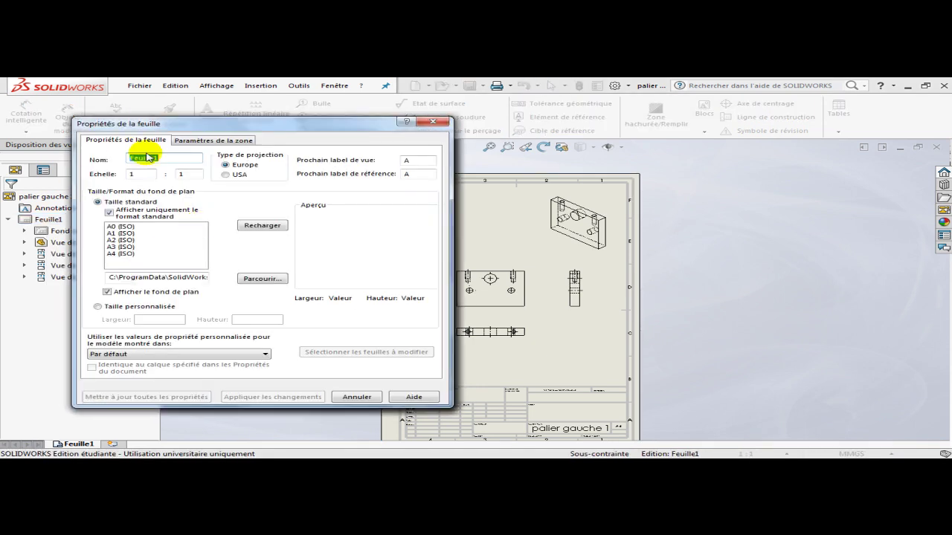
{"action": "left_click_drag", "start_coordinate": [287, 124], "coordinate": [211, 108]}
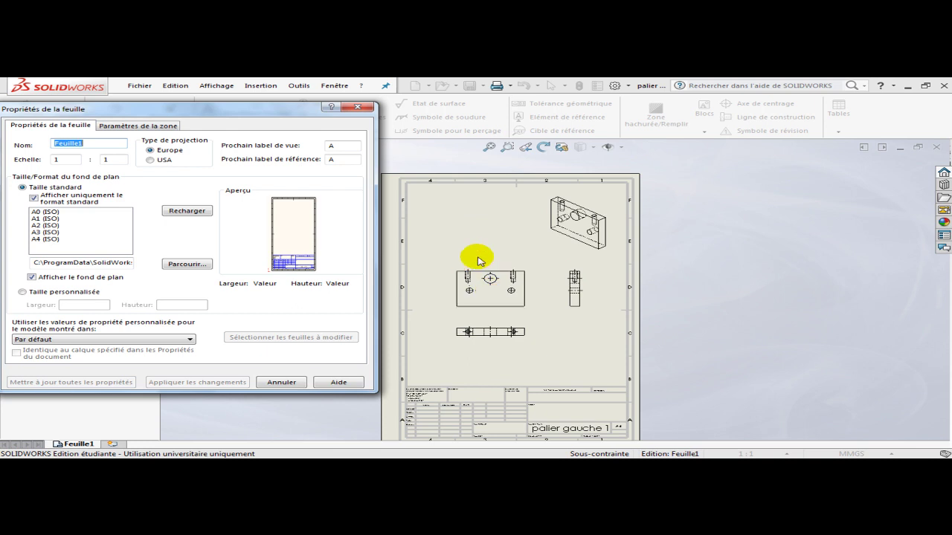
{"action": "left_click", "coordinate": [282, 383]}
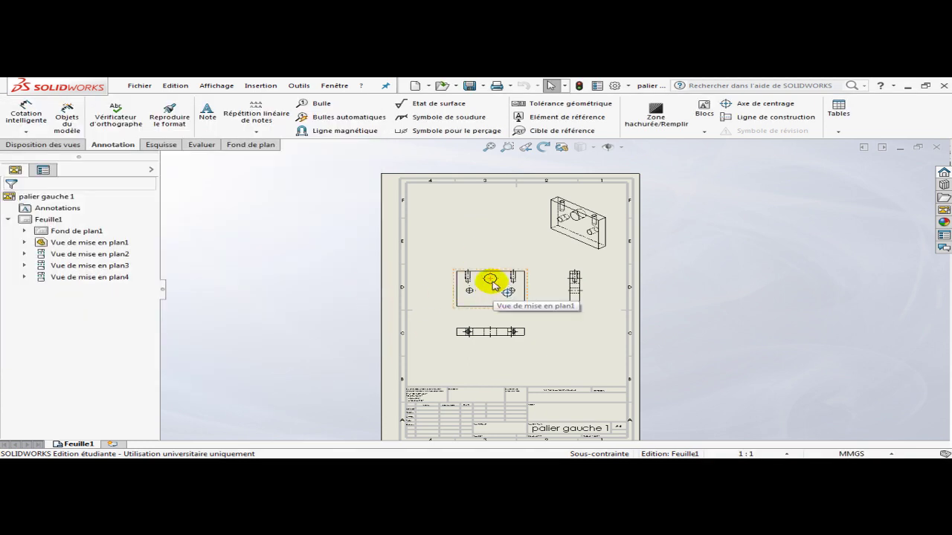
Move the front view up and the view below it down to widen the gap between them.
{"action": "scroll", "coordinate": [555, 310], "scroll_direction": "down", "scroll_amount": 1}
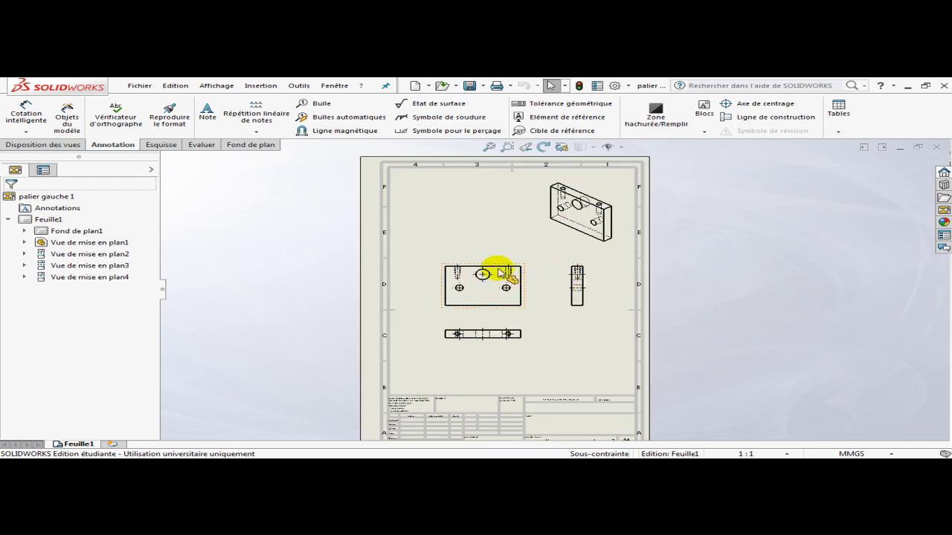
{"action": "left_click_drag", "start_coordinate": [484, 268], "coordinate": [484, 245]}
{"action": "left_click", "coordinate": [473, 333]}
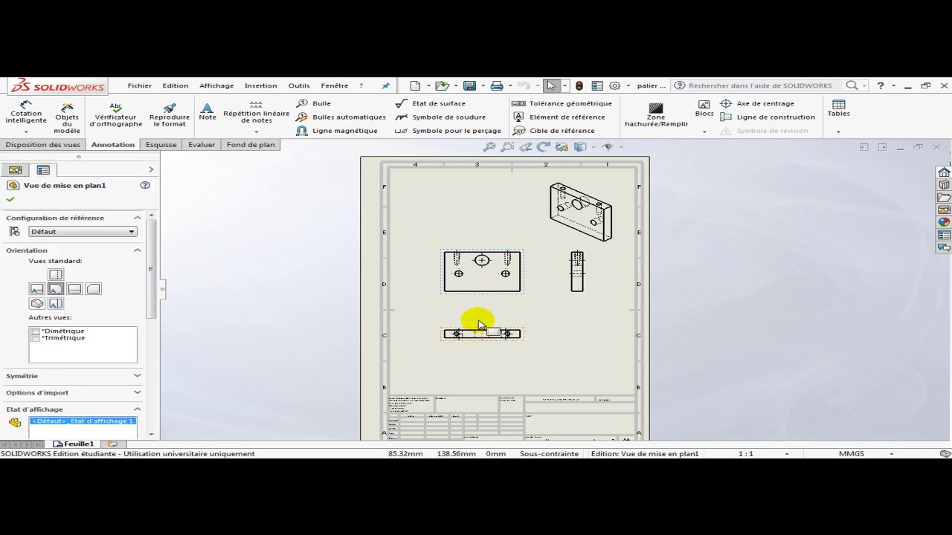
{"action": "mouse_move", "coordinate": [470, 327]}
{"action": "left_mouse_down"}
{"action": "mouse_move", "coordinate": [469, 355]}
{"action": "mouse_move", "coordinate": [469, 340]}
{"action": "left_mouse_up"}
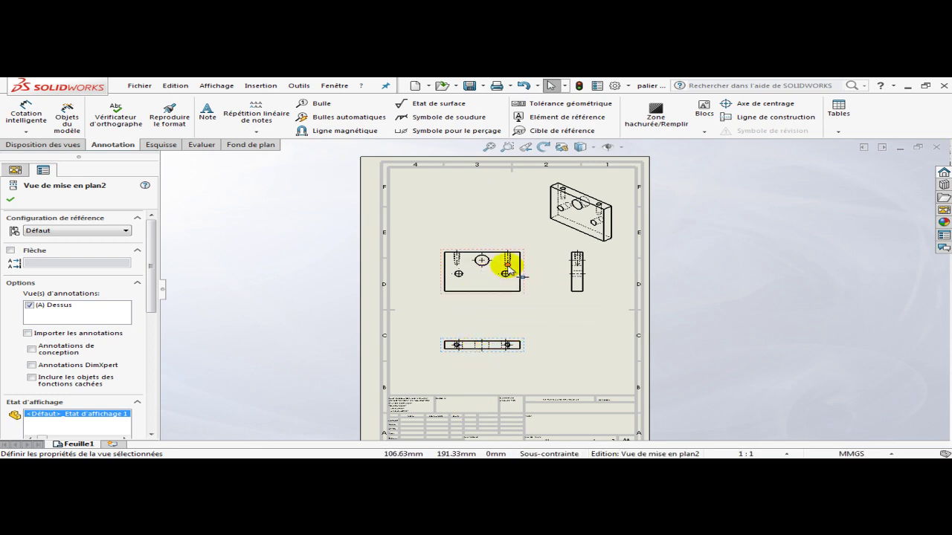
Reposition the front view toward the sheet's lower right, directly beside the side view.
{"action": "left_click_drag", "start_coordinate": [480, 257], "coordinate": [465, 248]}
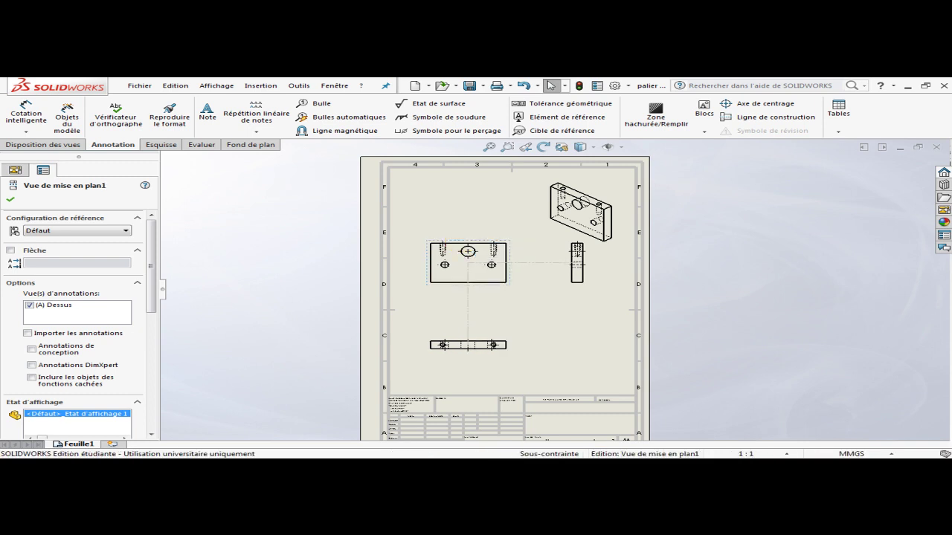
{"action": "left_click", "coordinate": [458, 239]}
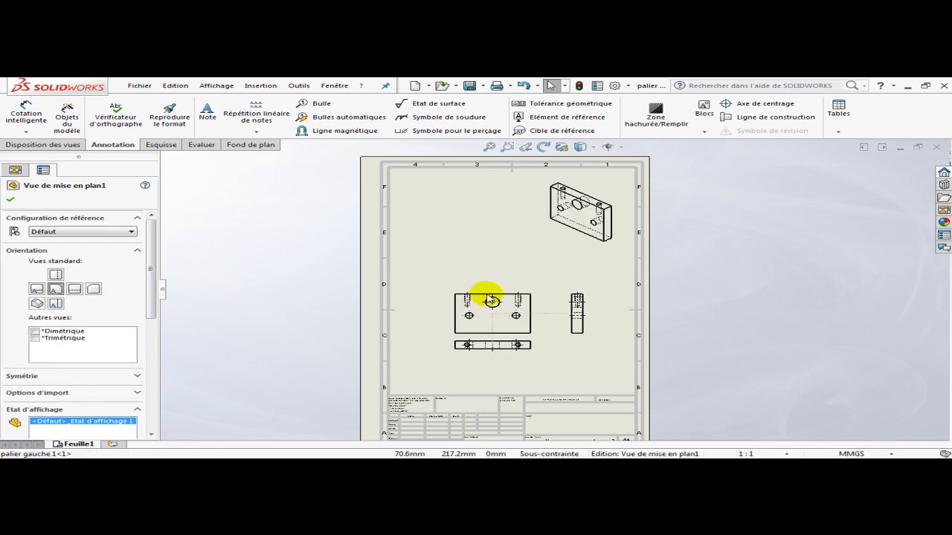
{"action": "mouse_move", "coordinate": [484, 297]}
{"action": "left_mouse_down"}
{"action": "mouse_move", "coordinate": [542, 298]}
{"action": "mouse_move", "coordinate": [509, 299]}
{"action": "mouse_move", "coordinate": [525, 301]}
{"action": "left_mouse_up"}
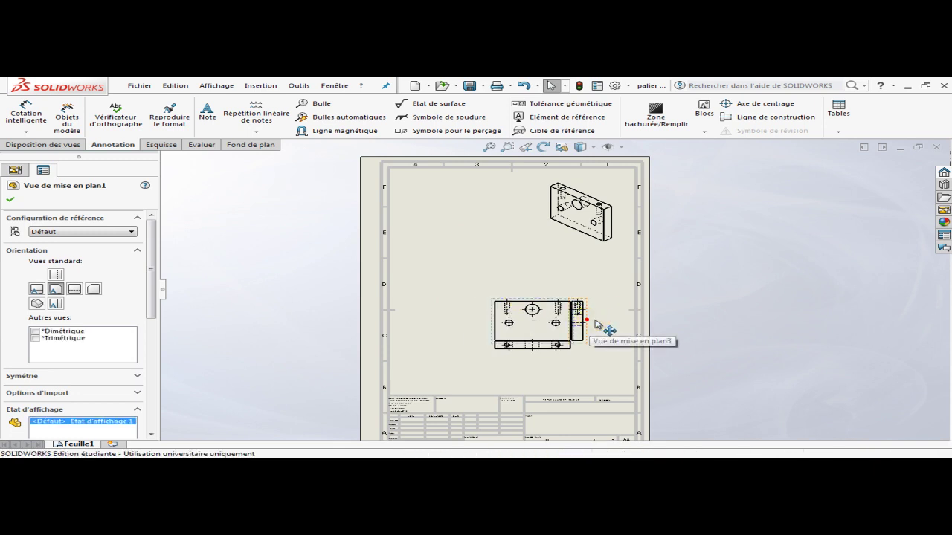
Separate the overlapping views by moving the side view right and the lower view down, clear of the front view.
{"action": "left_click_drag", "start_coordinate": [588, 321], "coordinate": [617, 323]}
{"action": "left_click", "coordinate": [529, 348]}
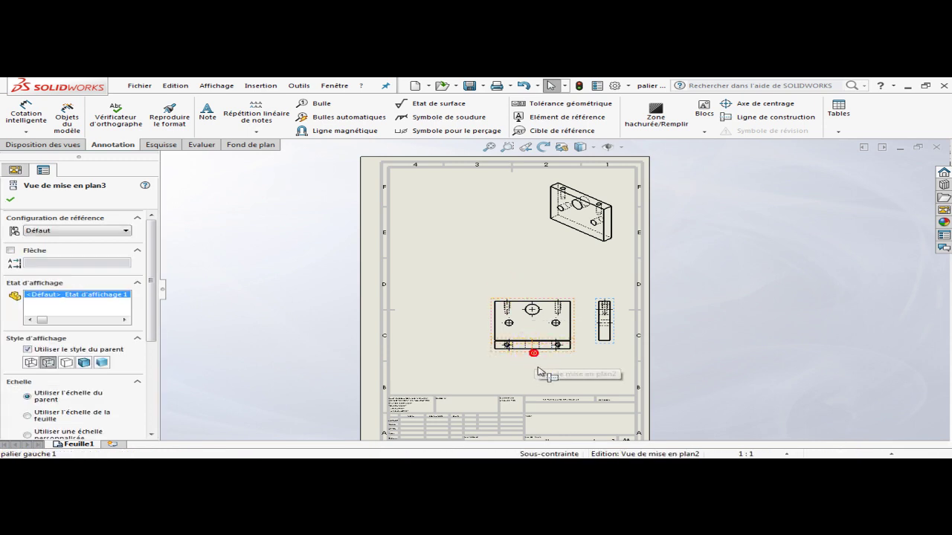
{"action": "left_click", "coordinate": [503, 365]}
{"action": "left_click", "coordinate": [557, 357]}
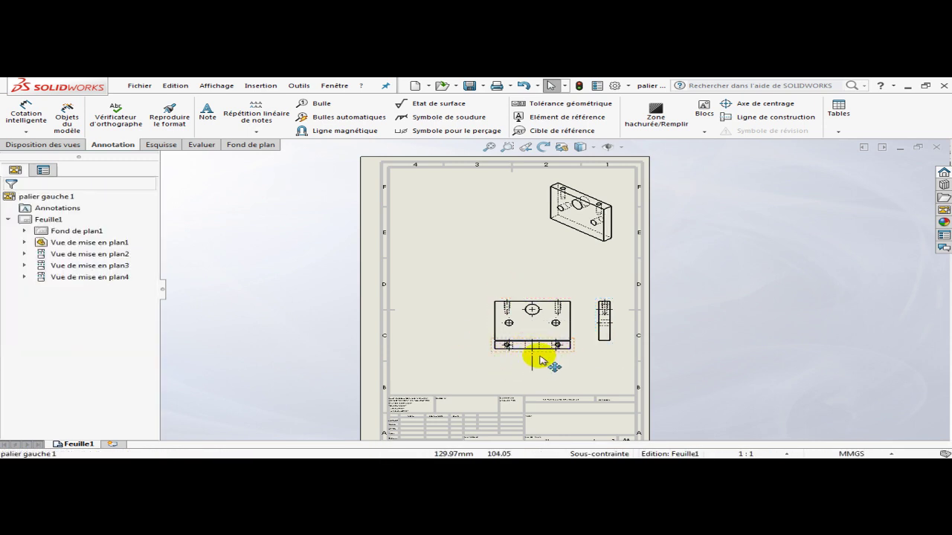
{"action": "left_click", "coordinate": [496, 352]}
{"action": "left_click_drag", "start_coordinate": [490, 353], "coordinate": [493, 373]}
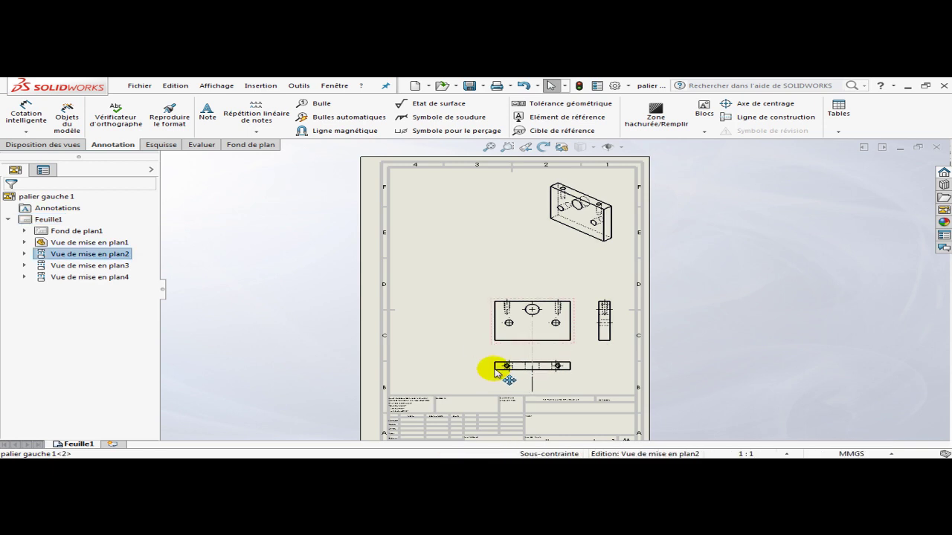
{"action": "left_click", "coordinate": [498, 277]}
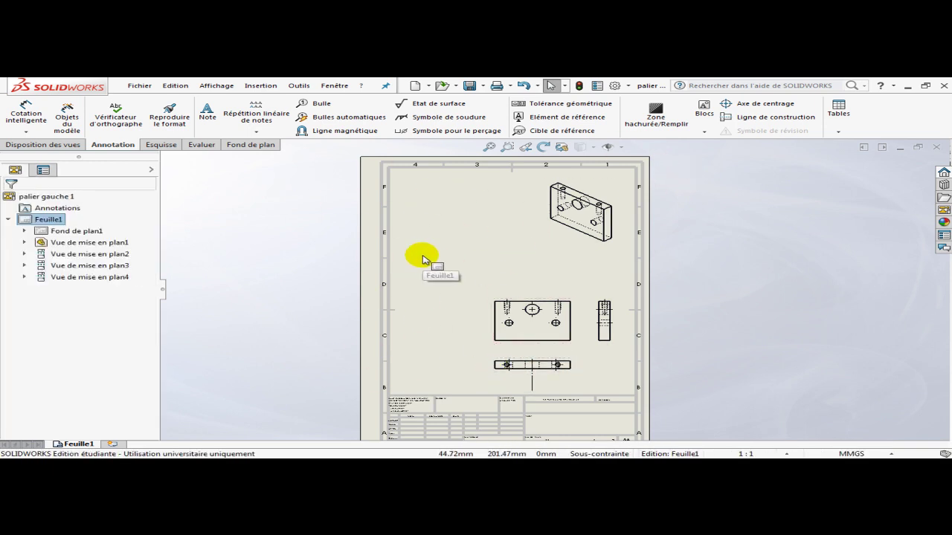
Move the front view up and left, away from the side view, and bring the view below it slightly closer.
{"action": "mouse_move", "coordinate": [535, 302]}
{"action": "left_mouse_down"}
{"action": "mouse_move", "coordinate": [474, 262]}
{"action": "mouse_move", "coordinate": [477, 247]}
{"action": "mouse_move", "coordinate": [492, 250]}
{"action": "left_mouse_up"}
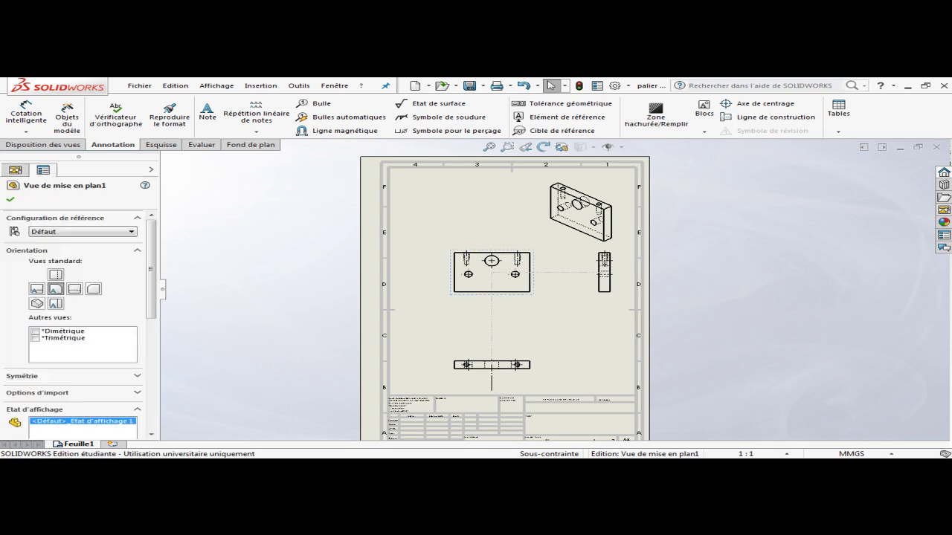
{"action": "left_click_drag", "start_coordinate": [507, 362], "coordinate": [505, 340]}
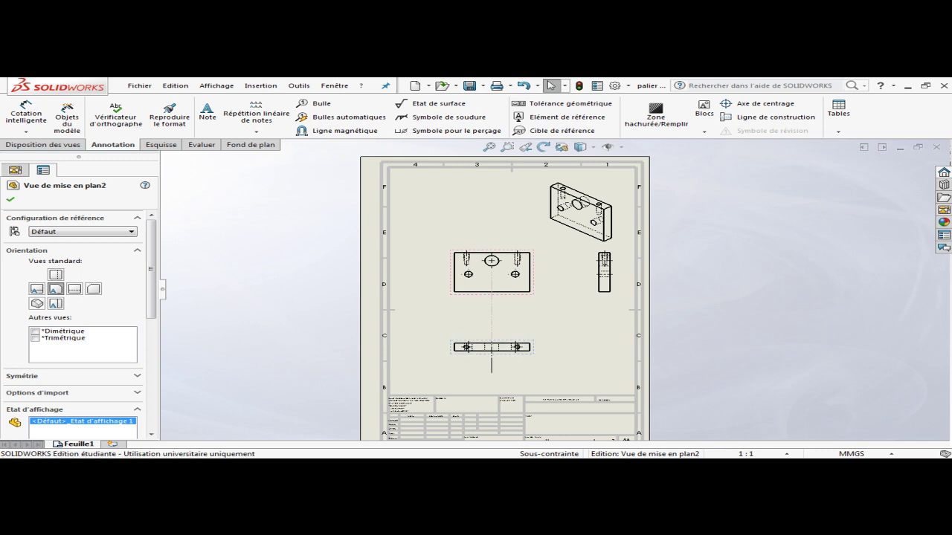
{"action": "left_click", "coordinate": [553, 329]}
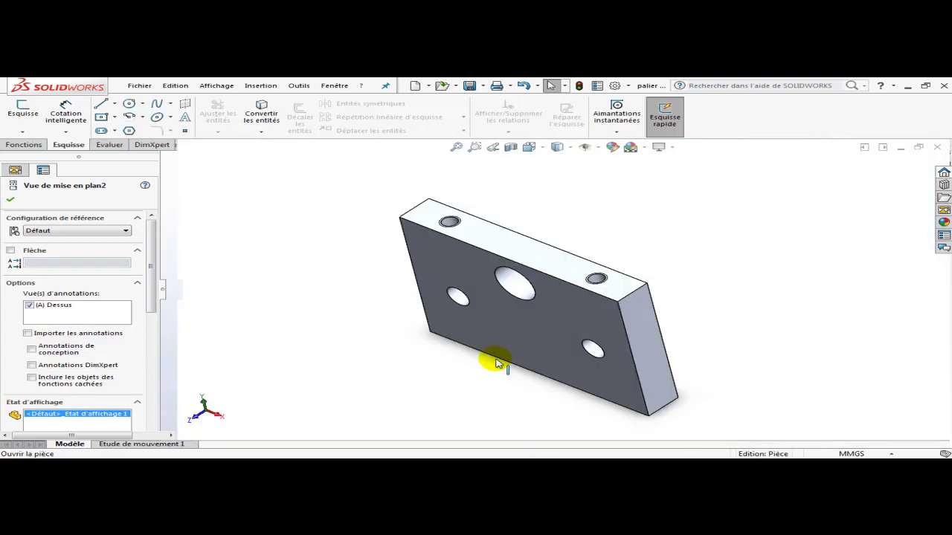
{"action": "mouse_move", "coordinate": [679, 458]}
{"action": "left_click", "coordinate": [631, 413]}
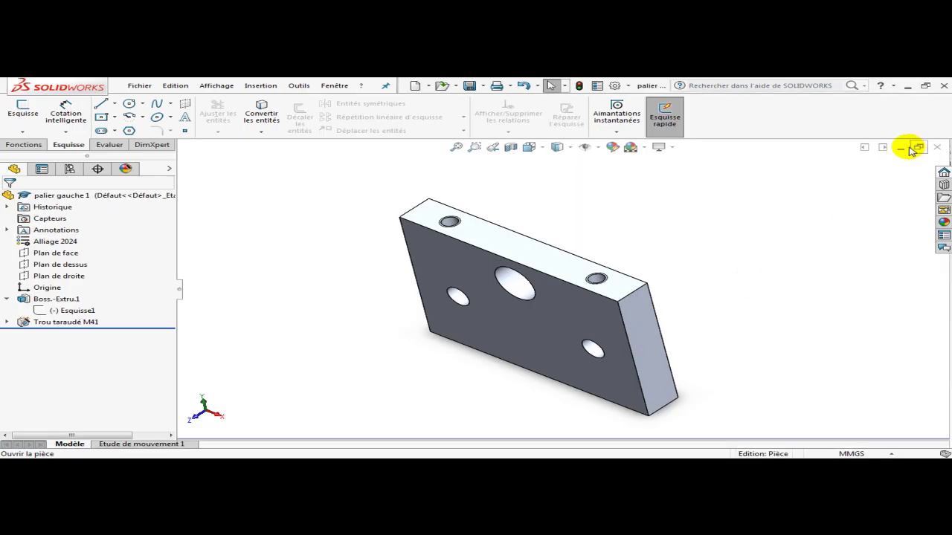
{"action": "left_click", "coordinate": [902, 148]}
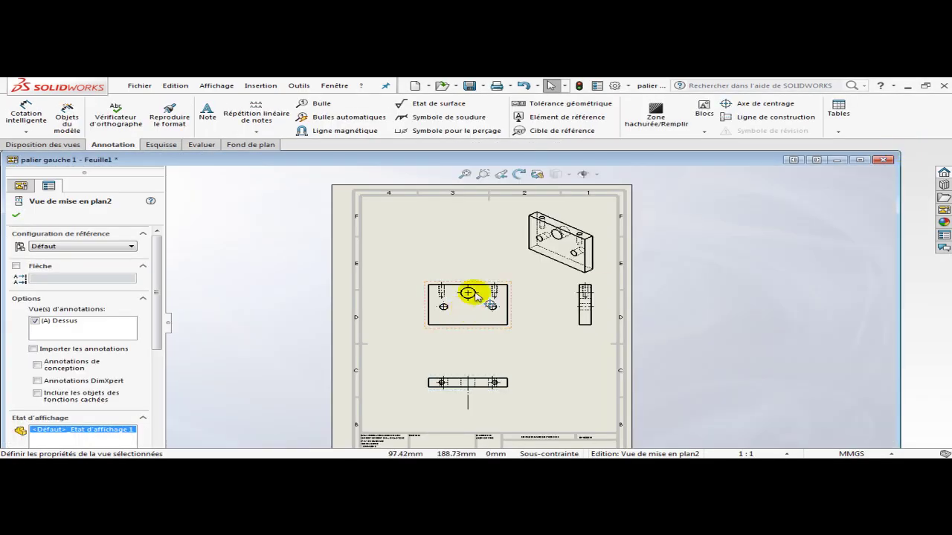
Extend the tapped hole's vertical centerline in the side view down past the part's lower edge.
{"action": "scroll", "coordinate": [482, 318], "scroll_direction": "down", "scroll_amount": 2}
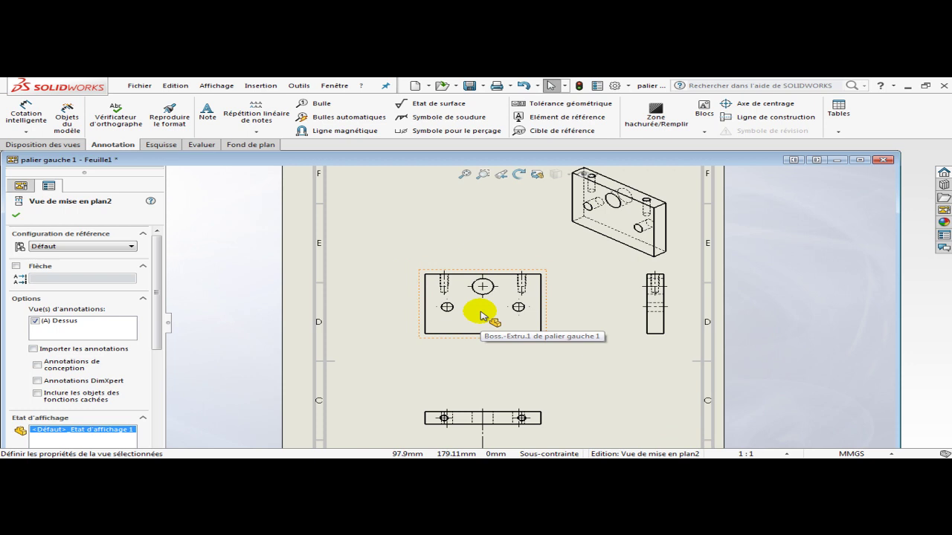
{"action": "scroll", "coordinate": [666, 287], "scroll_direction": "down", "scroll_amount": 2}
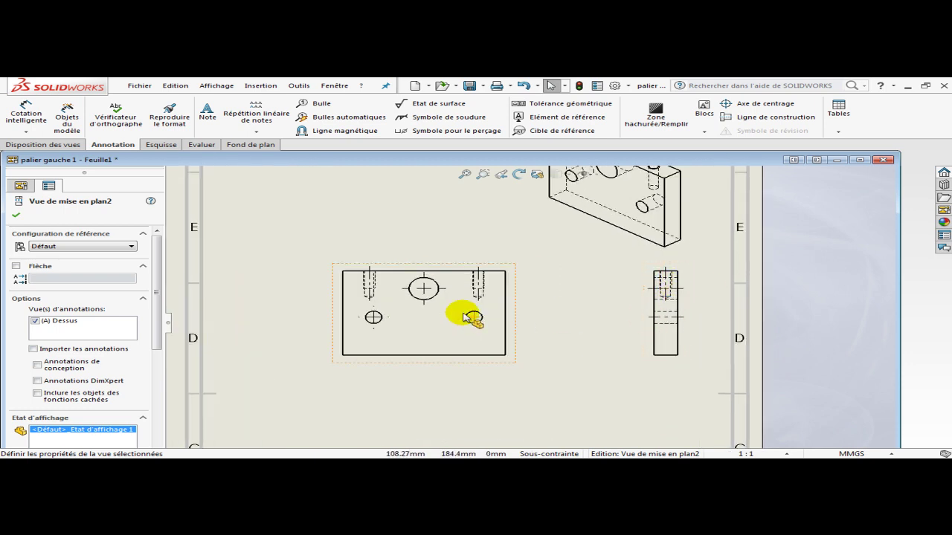
{"action": "left_click", "coordinate": [662, 275]}
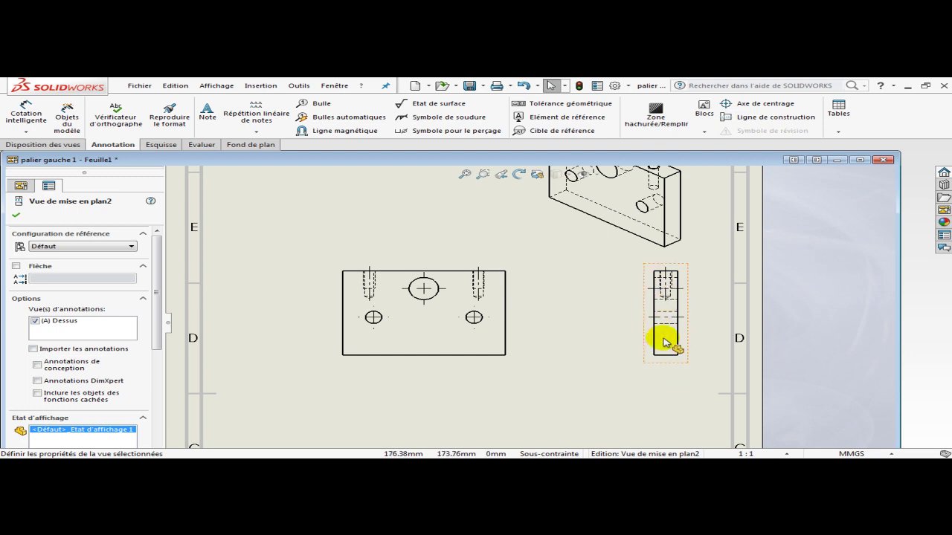
{"action": "scroll", "coordinate": [678, 290], "scroll_direction": "down", "scroll_amount": 1}
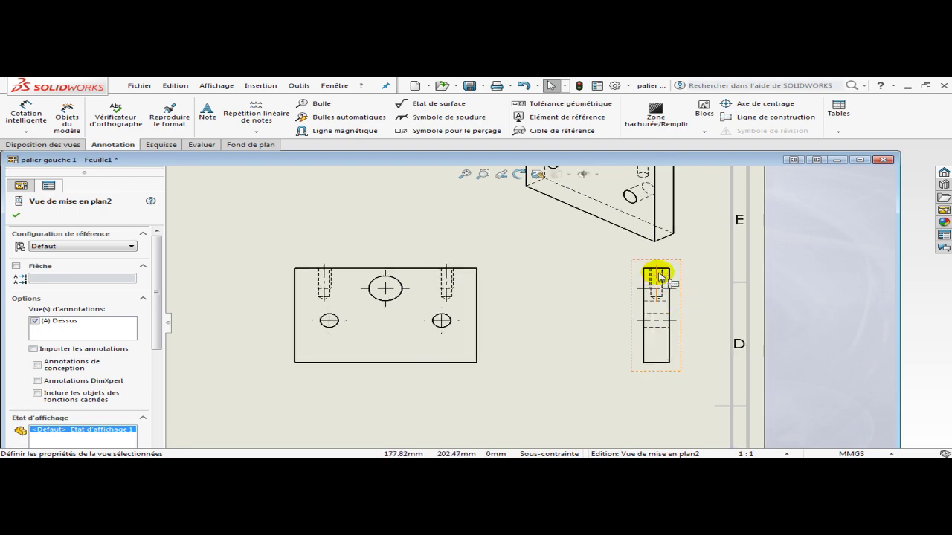
{"action": "scroll", "coordinate": [665, 309], "scroll_direction": "down", "scroll_amount": 2}
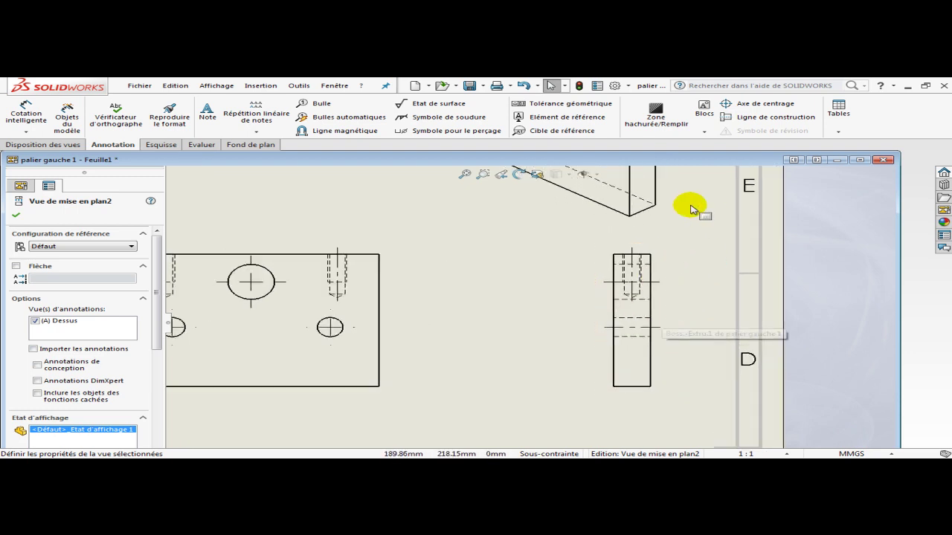
{"action": "left_click", "coordinate": [632, 252]}
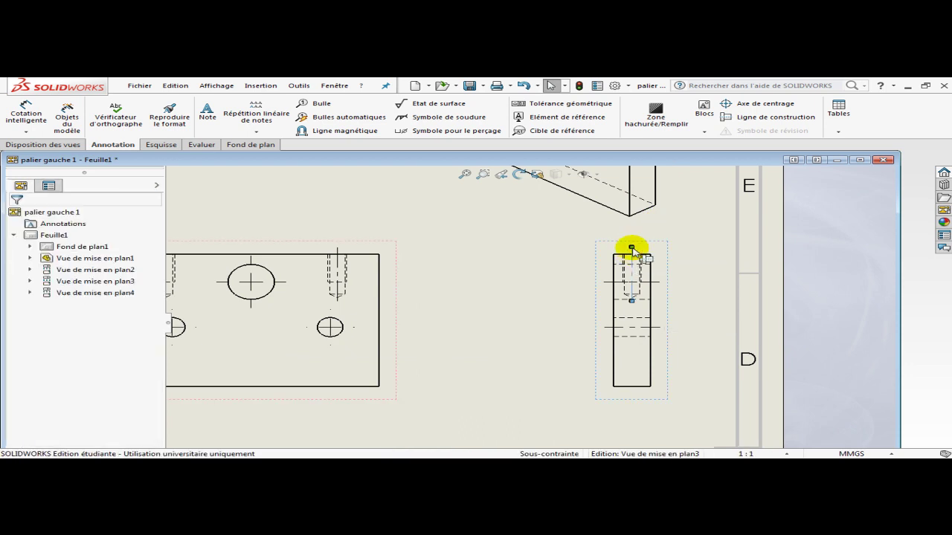
{"action": "left_click", "coordinate": [632, 302]}
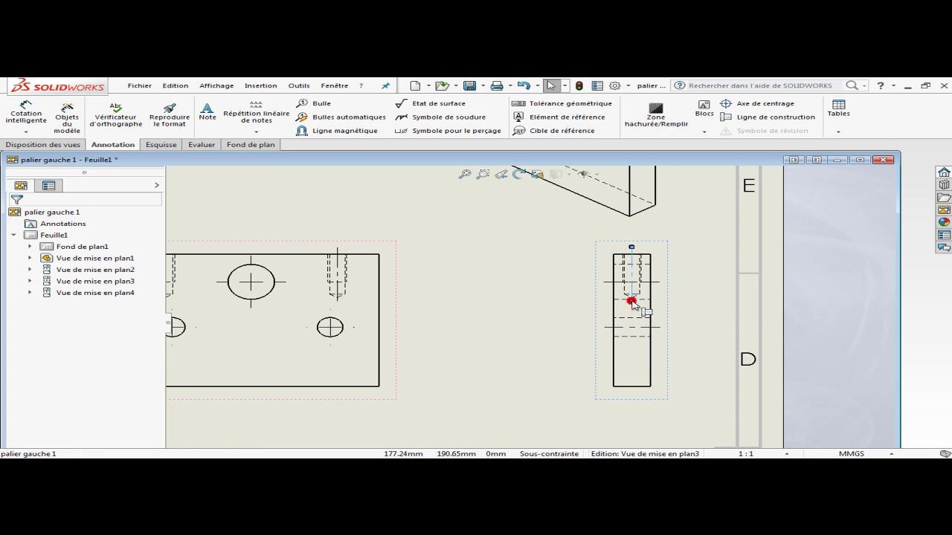
{"action": "left_click_drag", "start_coordinate": [630, 311], "coordinate": [630, 326]}
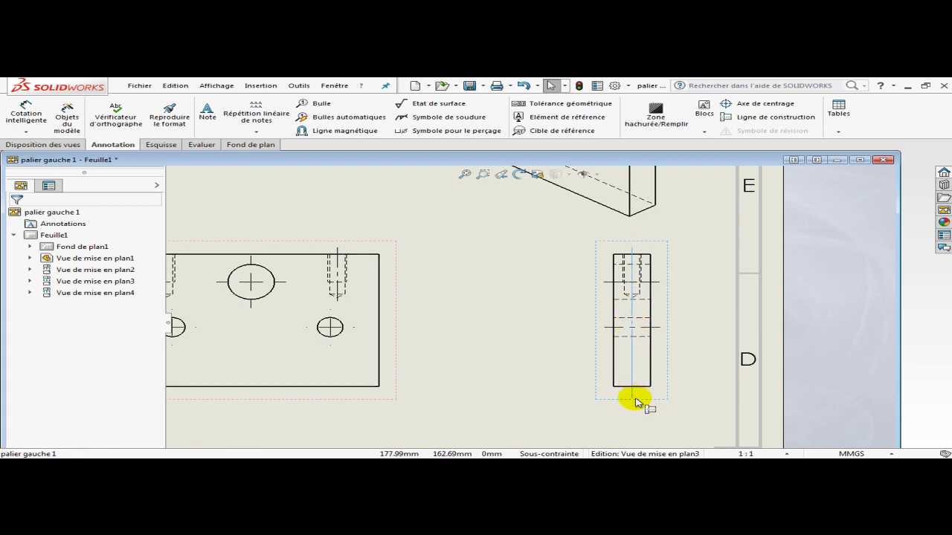
{"action": "left_click_drag", "start_coordinate": [635, 402], "coordinate": [633, 399]}
{"action": "left_click", "coordinate": [568, 335]}
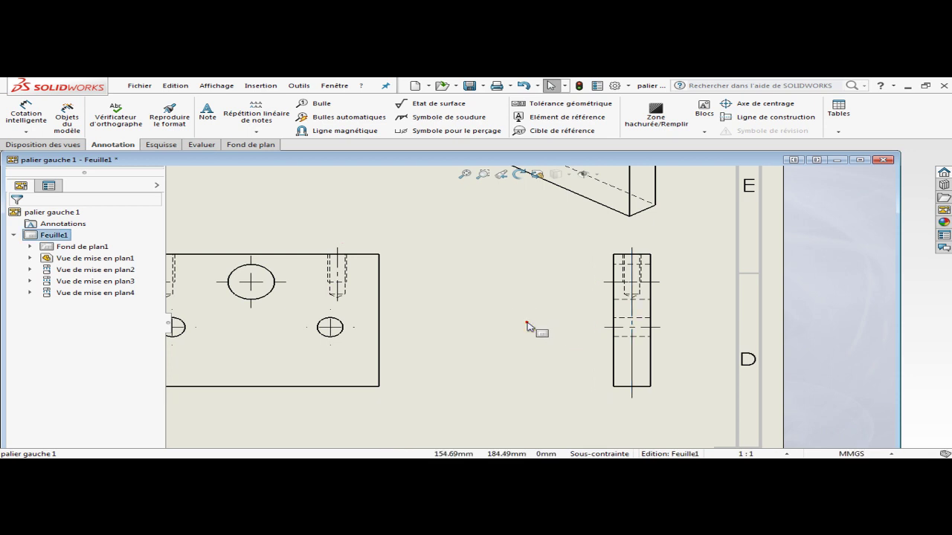
Dimension the part's overall height in the side view with Smart Dimension, placing it between the side and front views.
{"action": "scroll", "coordinate": [526, 327], "scroll_direction": "up", "scroll_amount": 4}
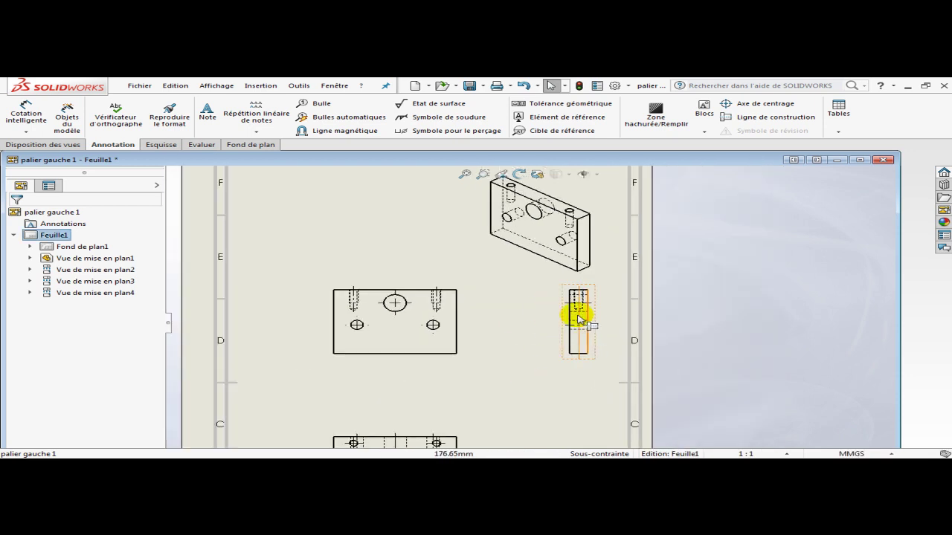
{"action": "scroll", "coordinate": [457, 401], "scroll_direction": "up", "scroll_amount": 3}
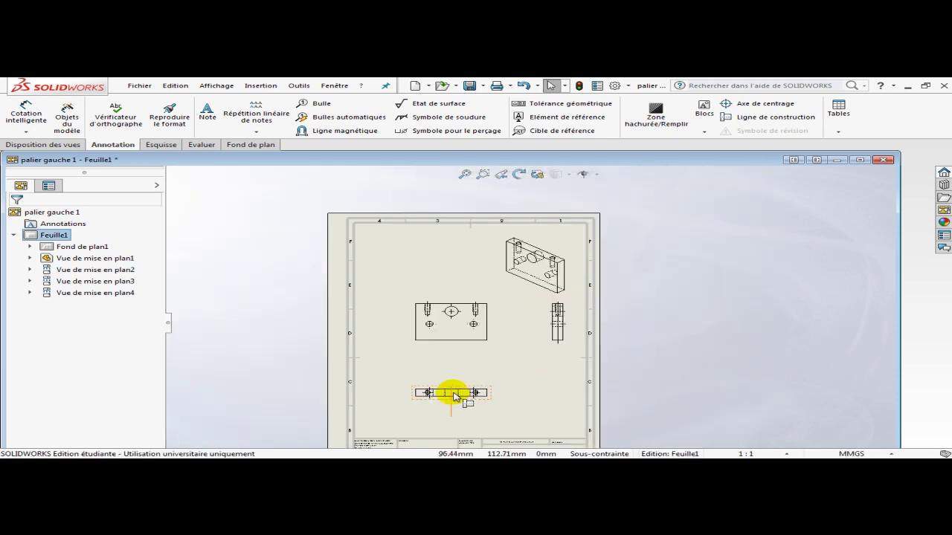
{"action": "scroll", "coordinate": [461, 390], "scroll_direction": "down", "scroll_amount": 2}
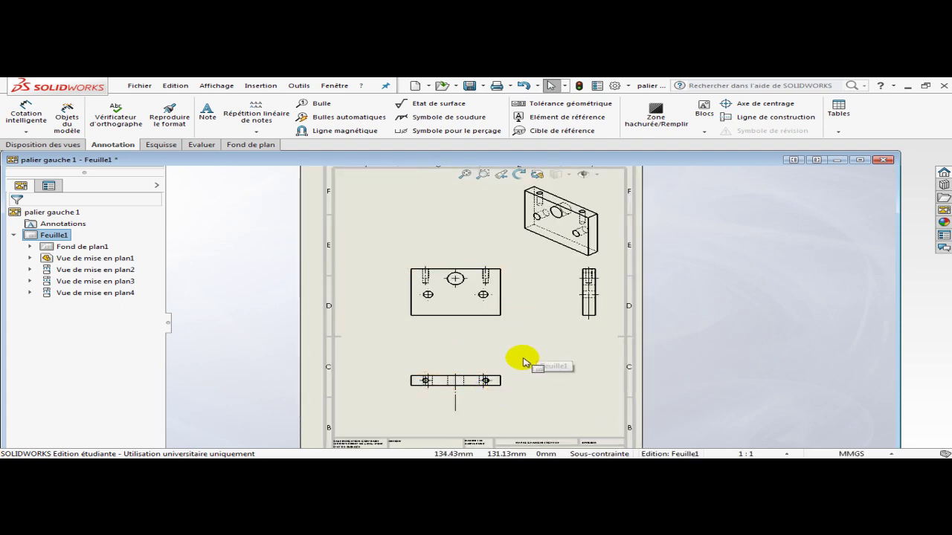
{"action": "scroll", "coordinate": [502, 344], "scroll_direction": "up", "scroll_amount": 2}
{"action": "scroll", "coordinate": [559, 330], "scroll_direction": "down", "scroll_amount": 1}
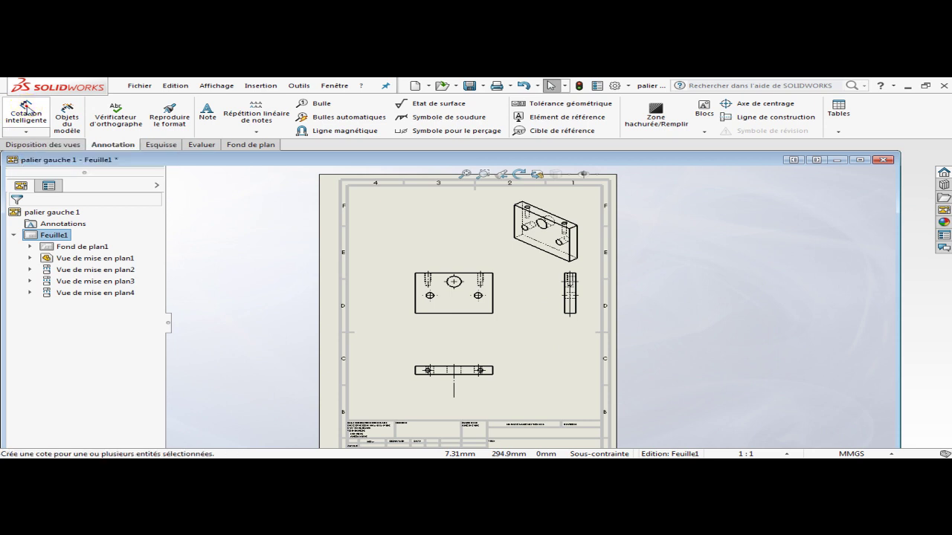
{"action": "left_click", "coordinate": [27, 109]}
{"action": "scroll", "coordinate": [595, 295], "scroll_direction": "down", "scroll_amount": 5}
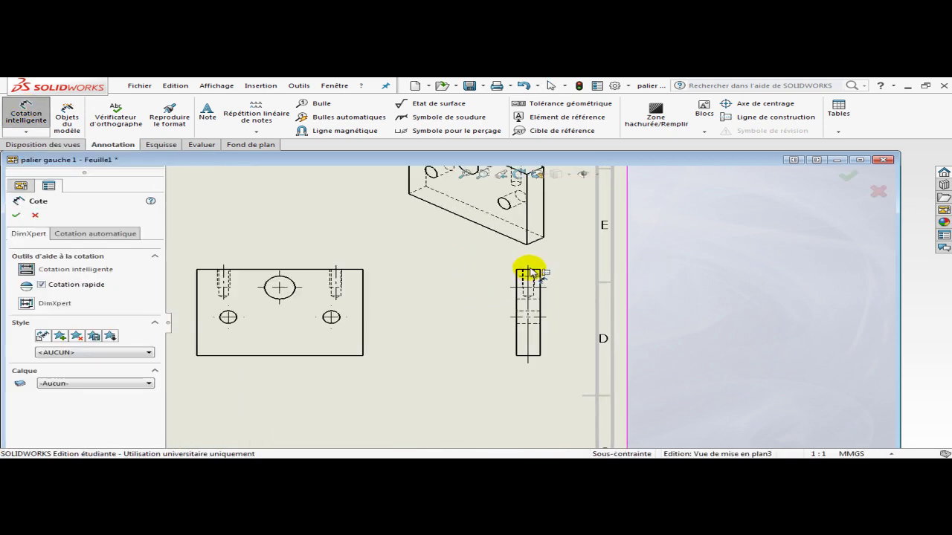
{"action": "scroll", "coordinate": [520, 276], "scroll_direction": "down", "scroll_amount": 3}
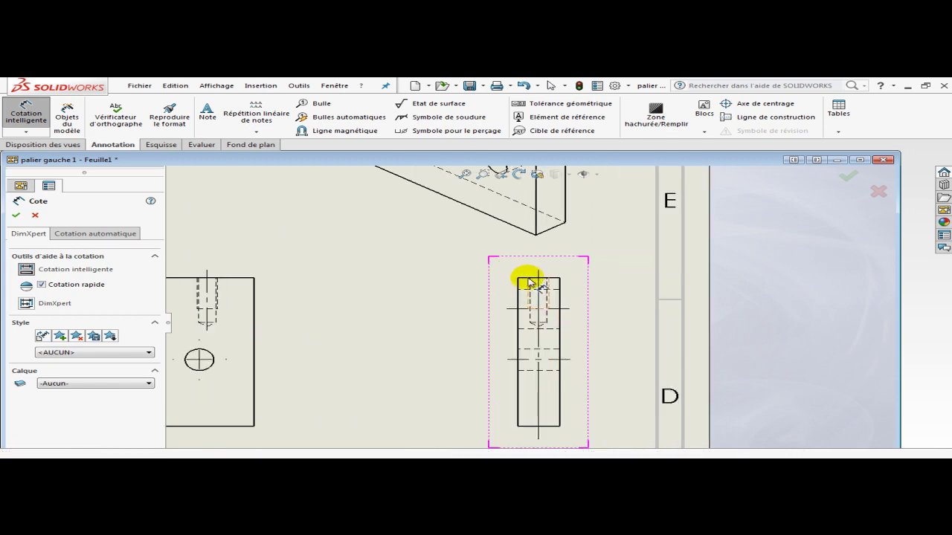
{"action": "left_click", "coordinate": [556, 281]}
{"action": "left_click", "coordinate": [528, 427]}
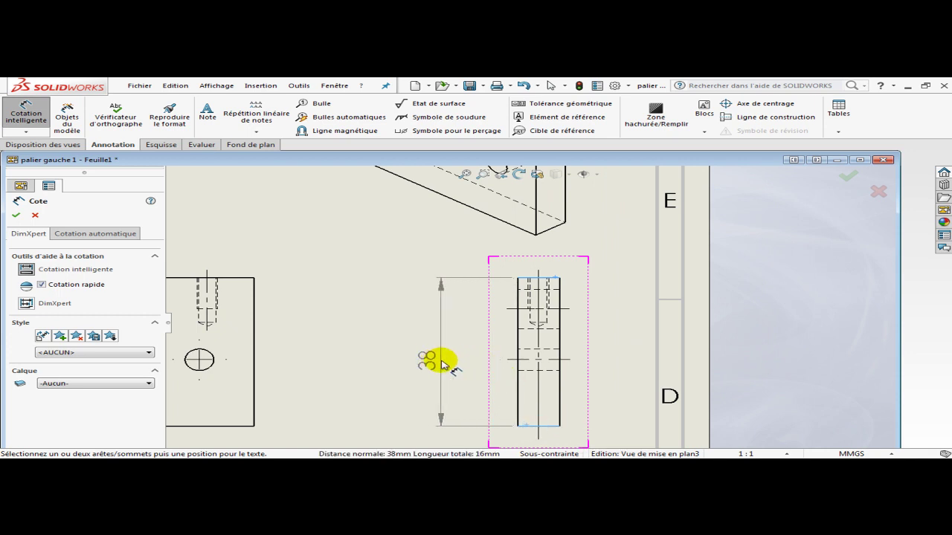
{"action": "left_click", "coordinate": [447, 364]}
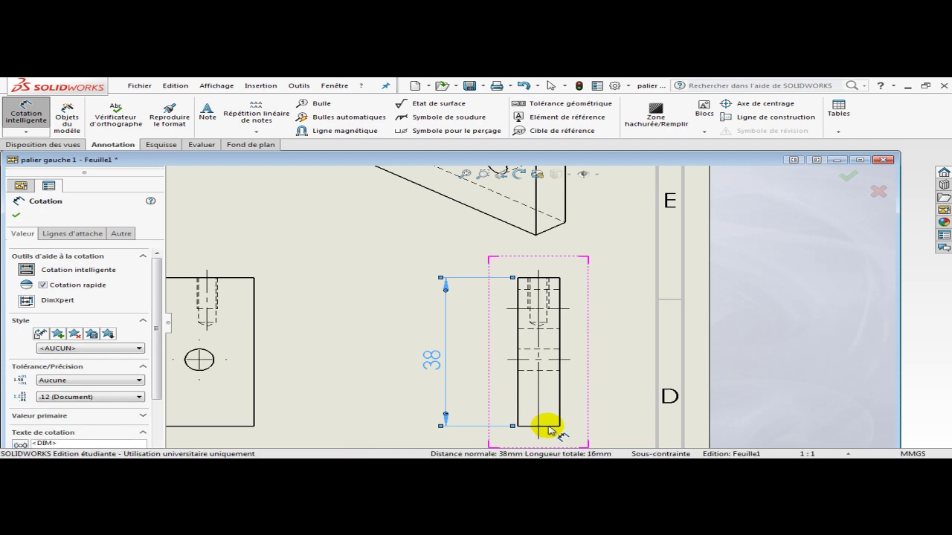
Dimension the height of the lower hole's centerline above the bottom edge in the side view, inside the overall height dimension.
{"action": "left_click", "coordinate": [548, 426]}
{"action": "left_click", "coordinate": [526, 359]}
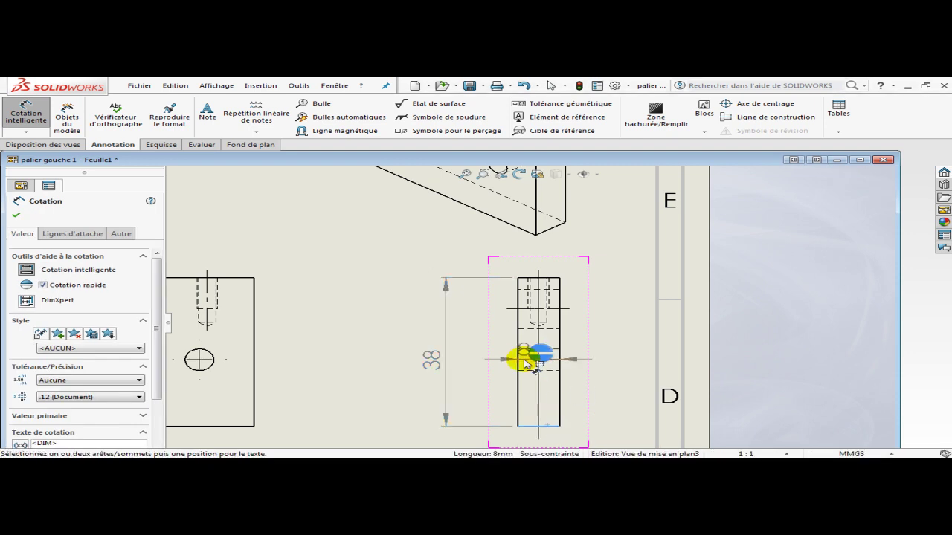
{"action": "left_click", "coordinate": [519, 360]}
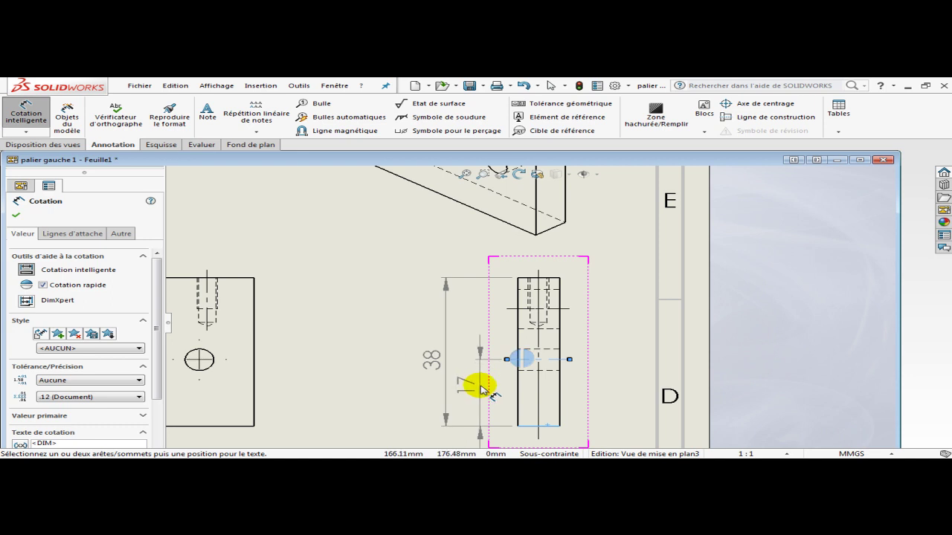
{"action": "left_click", "coordinate": [480, 386]}
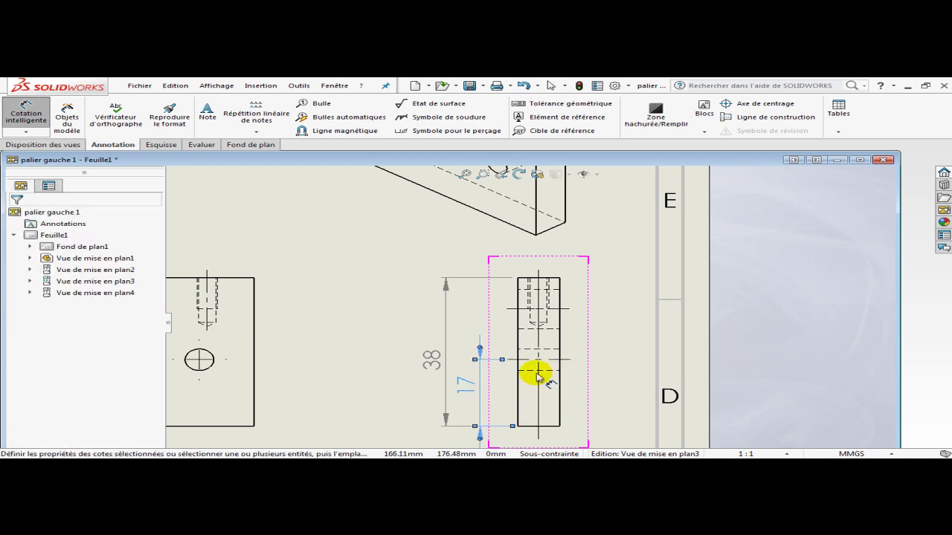
{"action": "left_click", "coordinate": [15, 216]}
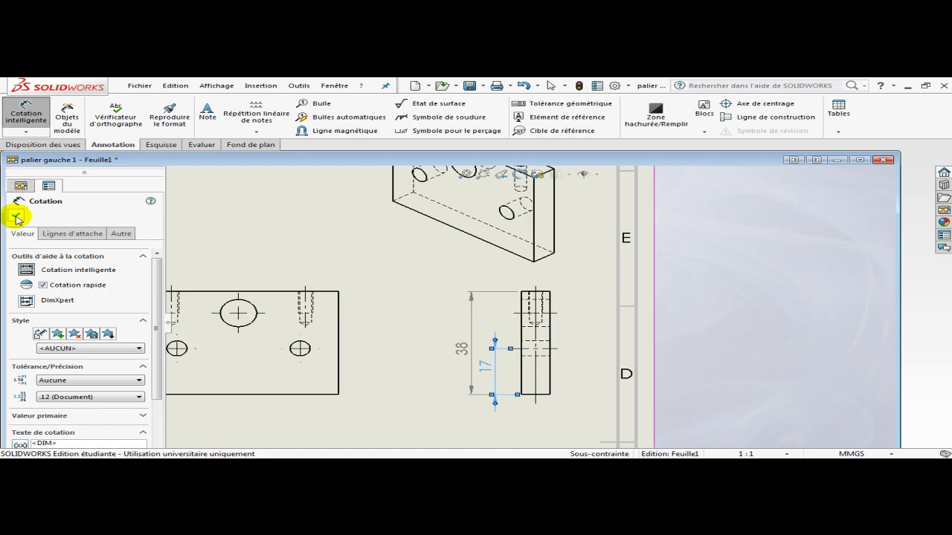
Dimension the plate's overall width in the front view, placing the dimension below the bottom edge.
{"action": "key", "text": "f"}
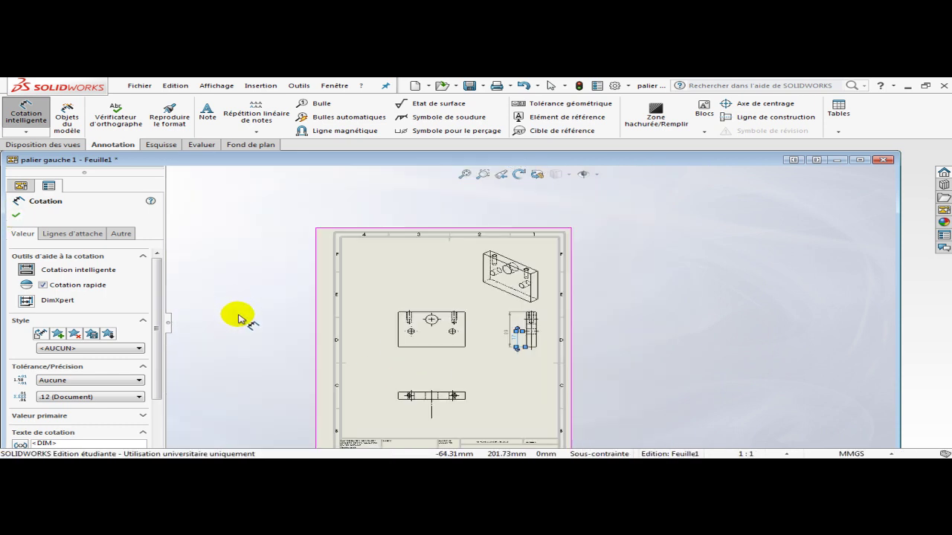
{"action": "scroll", "coordinate": [436, 313], "scroll_direction": "down", "scroll_amount": 3}
{"action": "scroll", "coordinate": [439, 321], "scroll_direction": "down", "scroll_amount": 1}
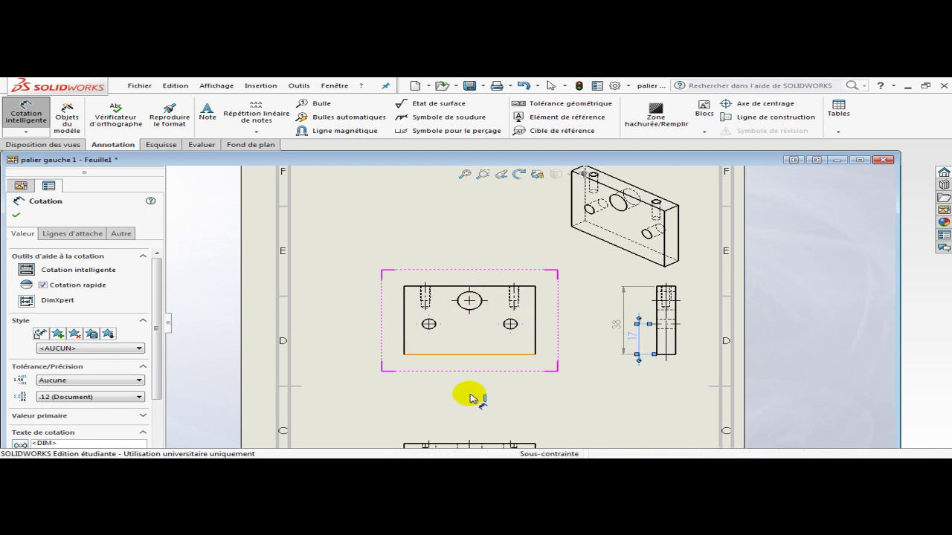
{"action": "left_click", "coordinate": [471, 300]}
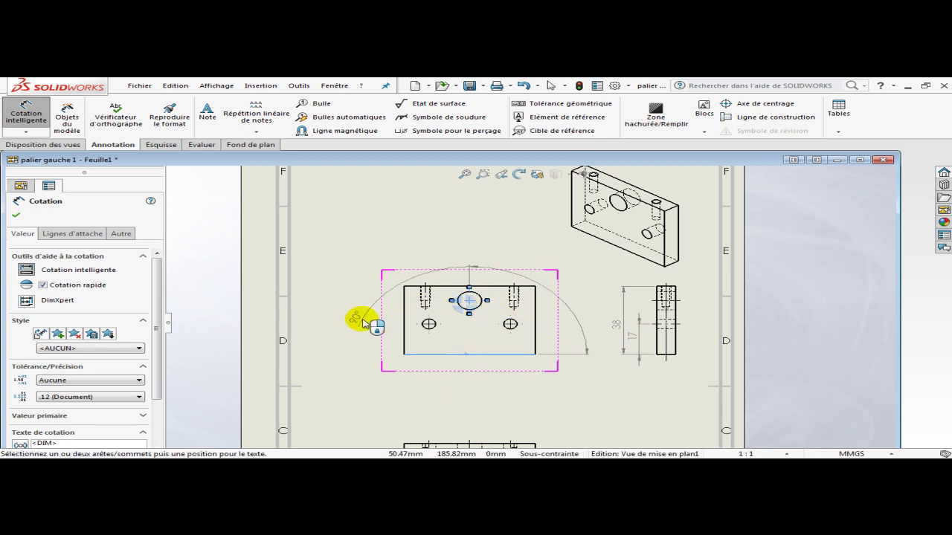
{"action": "key", "text": "Escape"}
{"action": "scroll", "coordinate": [464, 312], "scroll_direction": "down", "scroll_amount": 3}
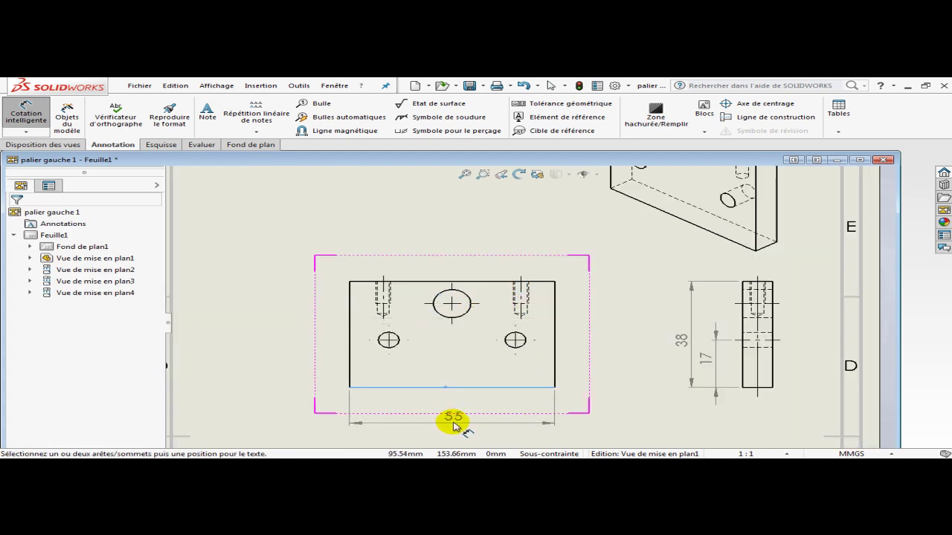
{"action": "left_click", "coordinate": [452, 425]}
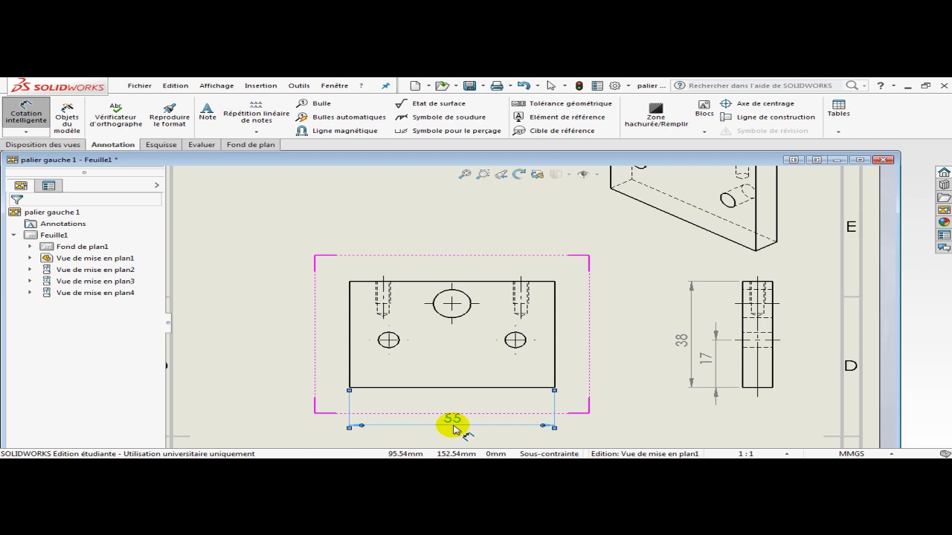
Dimension the horizontal distance from the front view's left edge to the lower-left hole's center, above the overall width dimension.
{"action": "left_click", "coordinate": [350, 356]}
{"action": "left_click", "coordinate": [389, 340]}
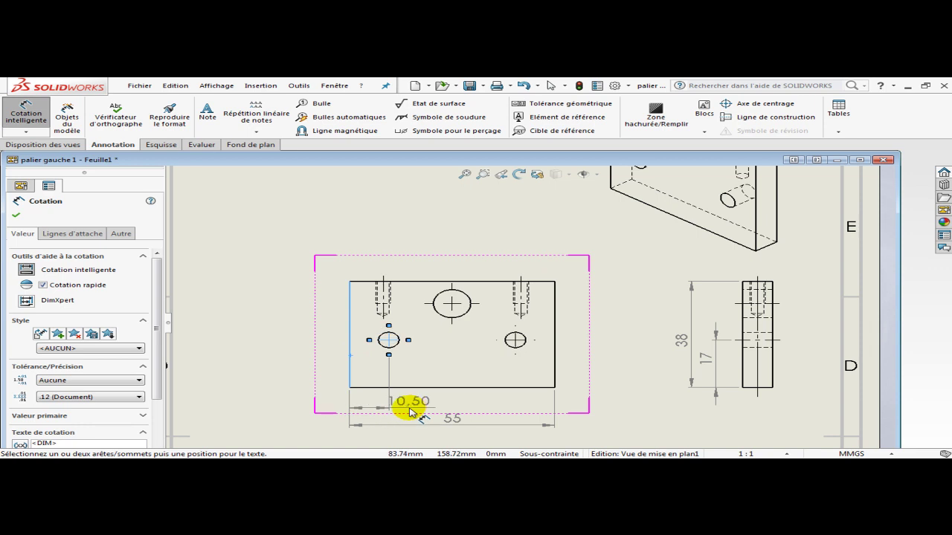
{"action": "left_click", "coordinate": [416, 411]}
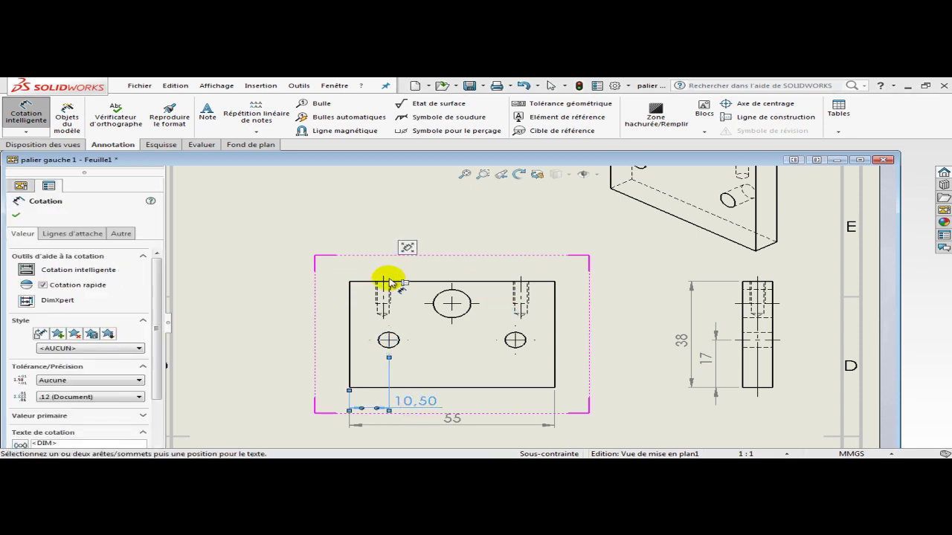
Dimension the distance from the front view's left edge to the left tapped hole's centerline, placing it above the part.
{"action": "left_click", "coordinate": [351, 303]}
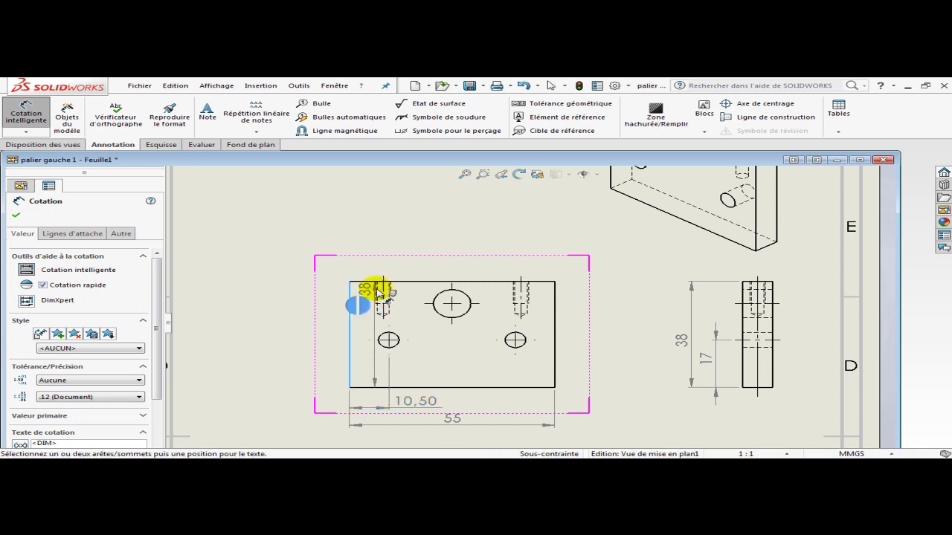
{"action": "left_click", "coordinate": [382, 291]}
{"action": "left_click", "coordinate": [372, 267]}
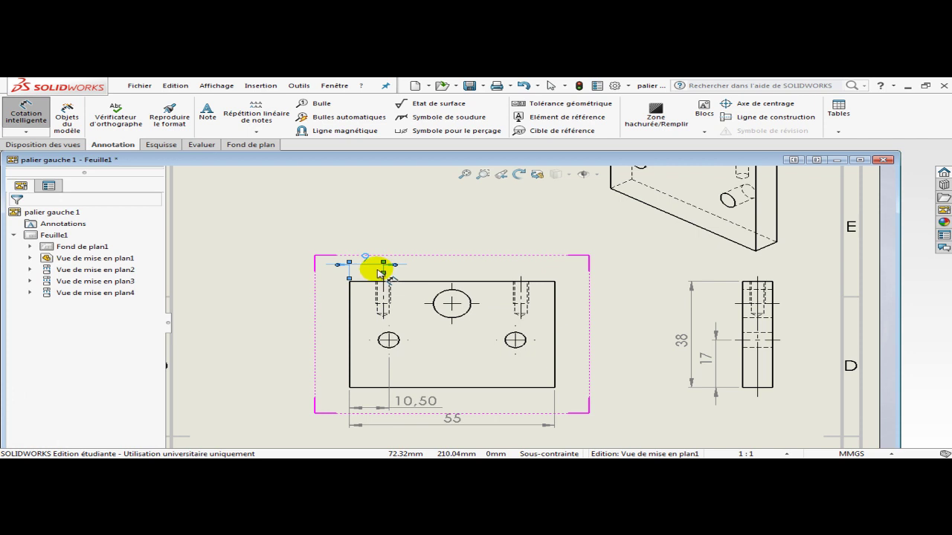
Dimension the distance from the front view's right edge to the right tapped hole's centerline, placing it above the part.
{"action": "left_click", "coordinate": [558, 298]}
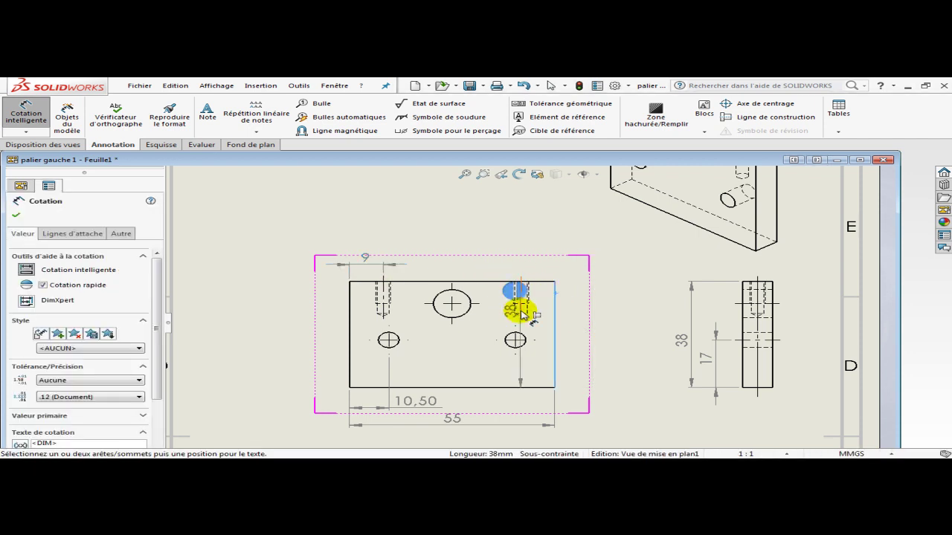
{"action": "left_click", "coordinate": [520, 316]}
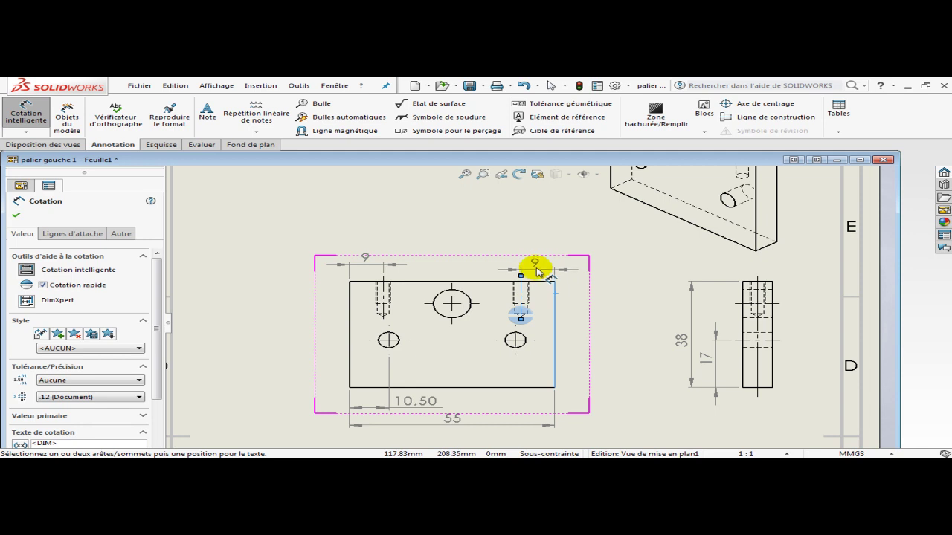
{"action": "left_click", "coordinate": [535, 266]}
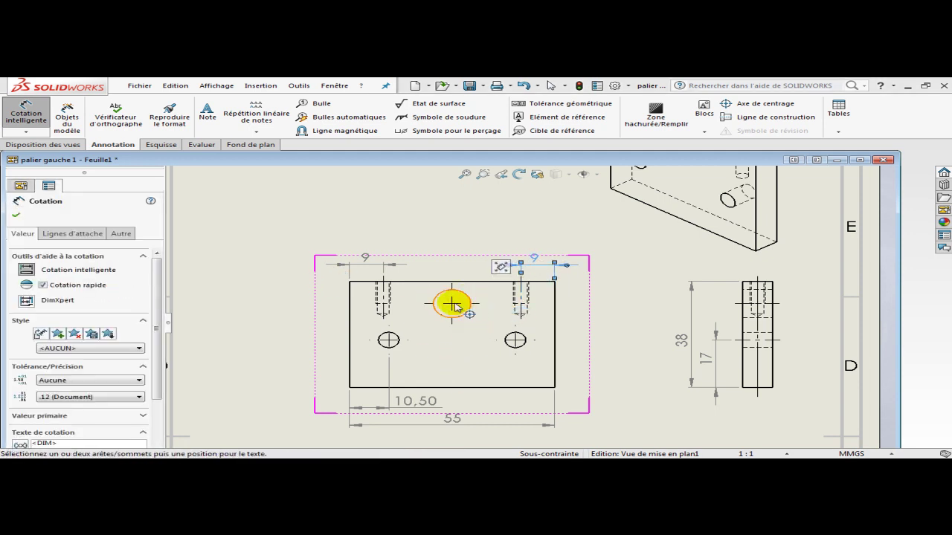
Dimension the distance from the front view's left edge to the large hole's center, placing it above the tapped-hole dimensions.
{"action": "left_click", "coordinate": [350, 307]}
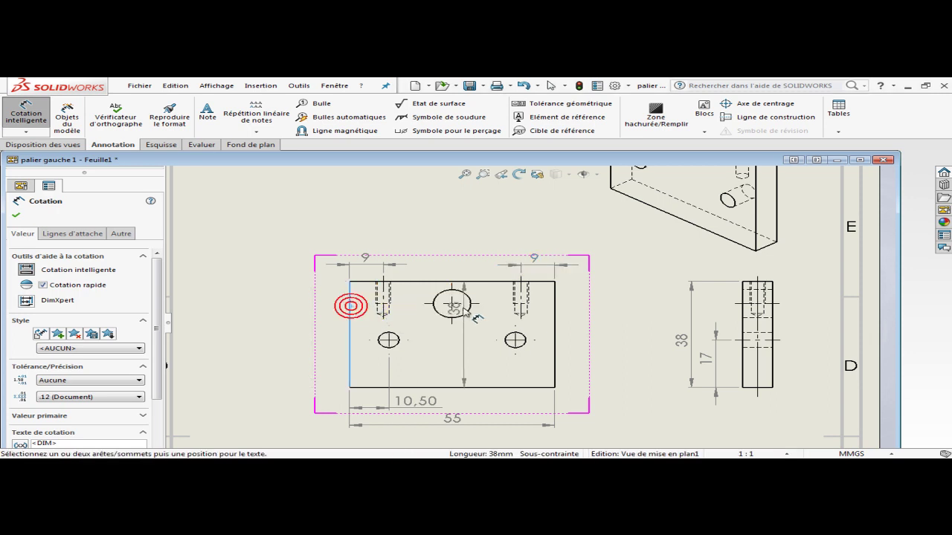
{"action": "left_click", "coordinate": [452, 305]}
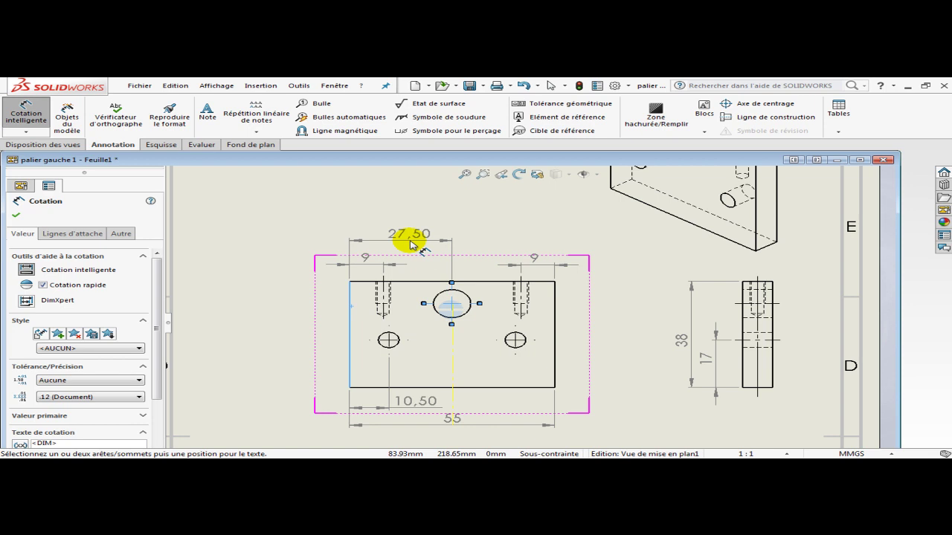
{"action": "left_click", "coordinate": [409, 246]}
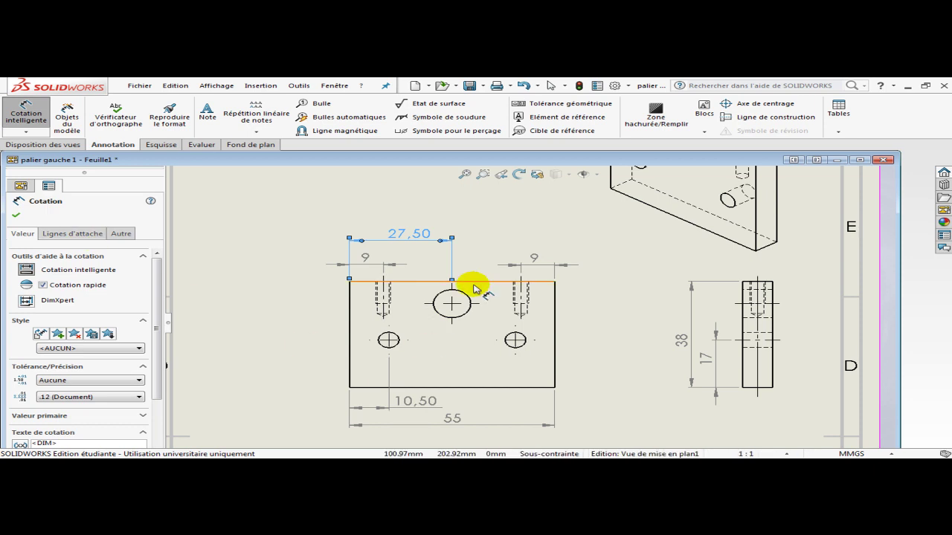
Dimension the height of the large hole's center above the bottom edge, placing it to the left of the front view.
{"action": "left_click", "coordinate": [464, 320]}
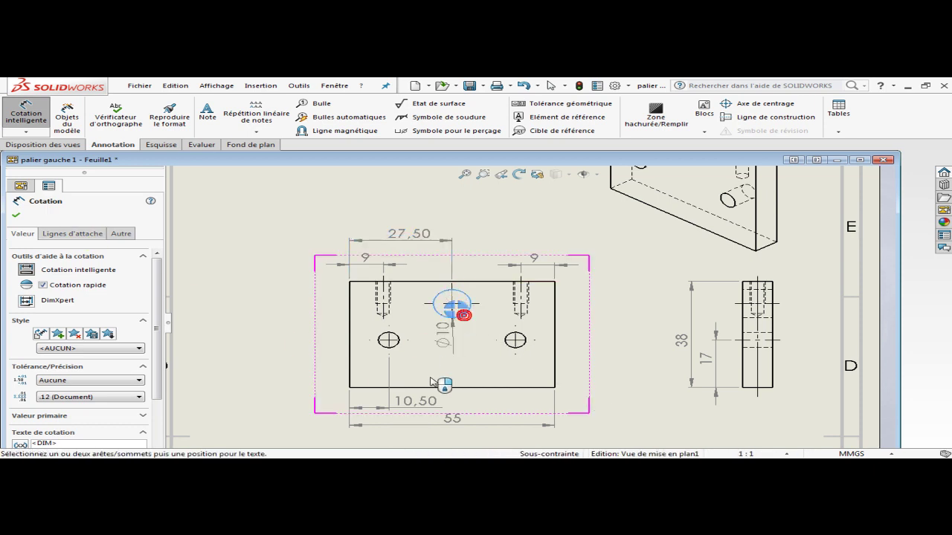
{"action": "left_click", "coordinate": [424, 388]}
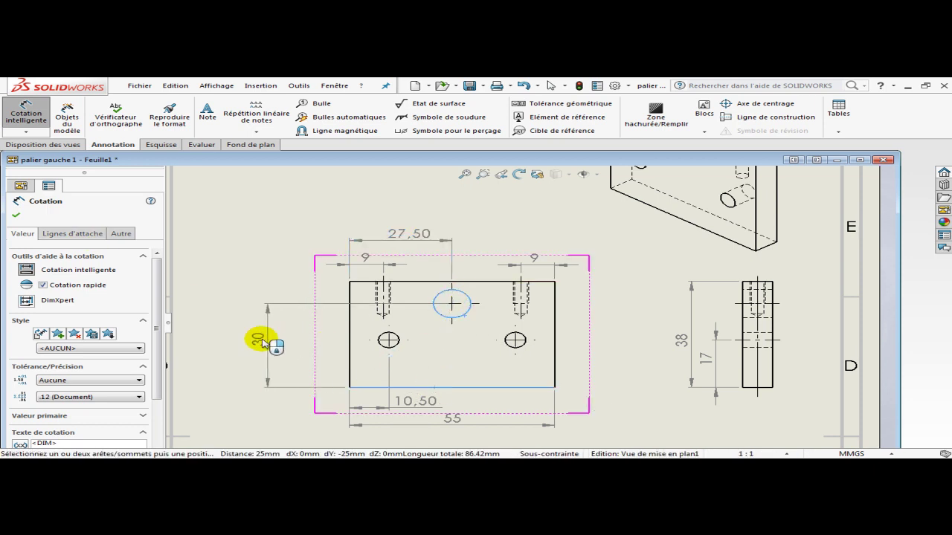
{"action": "left_click", "coordinate": [262, 349]}
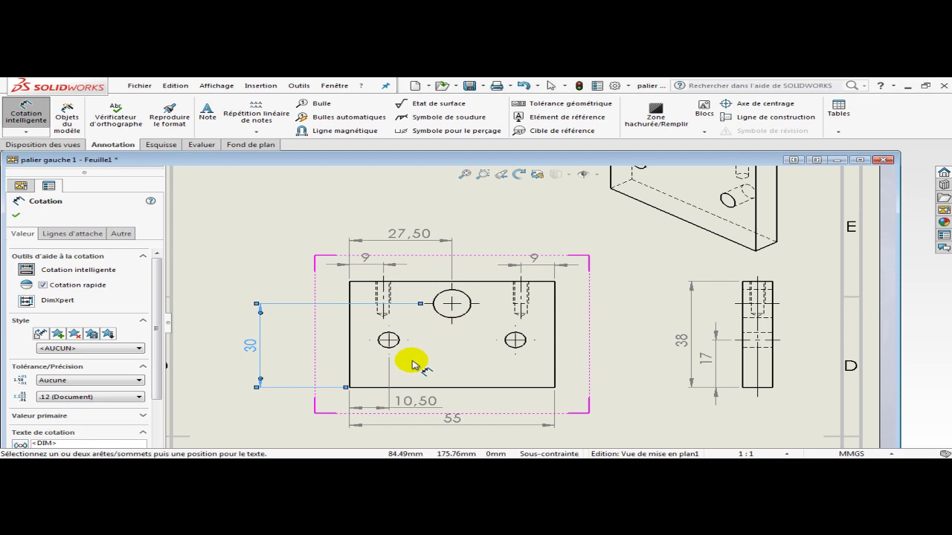
Dimension the diameter of the lower-left hole in the front view, placing the text up and to the left of the hole.
{"action": "scroll", "coordinate": [412, 364], "scroll_direction": "up", "scroll_amount": 2}
{"action": "scroll", "coordinate": [446, 320], "scroll_direction": "down", "scroll_amount": 3}
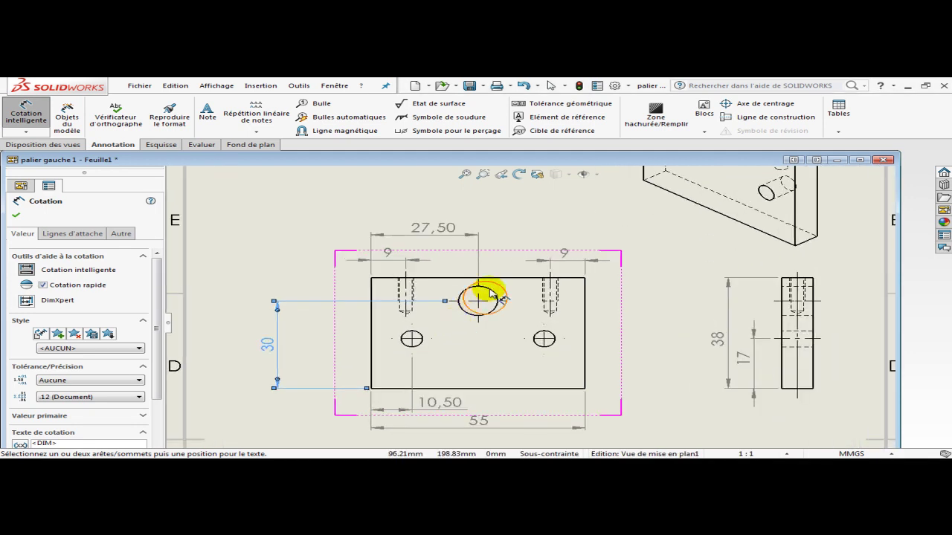
{"action": "left_click", "coordinate": [397, 355]}
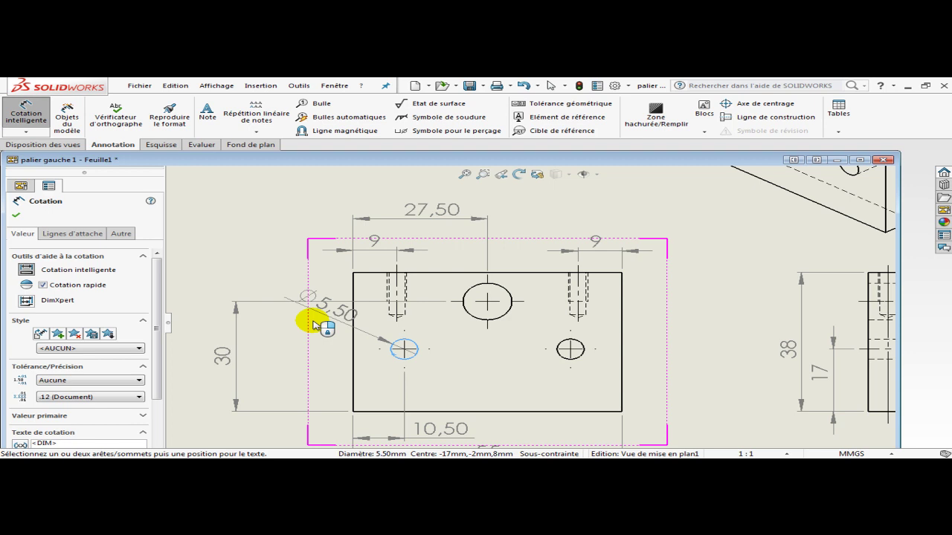
{"action": "left_click", "coordinate": [314, 325]}
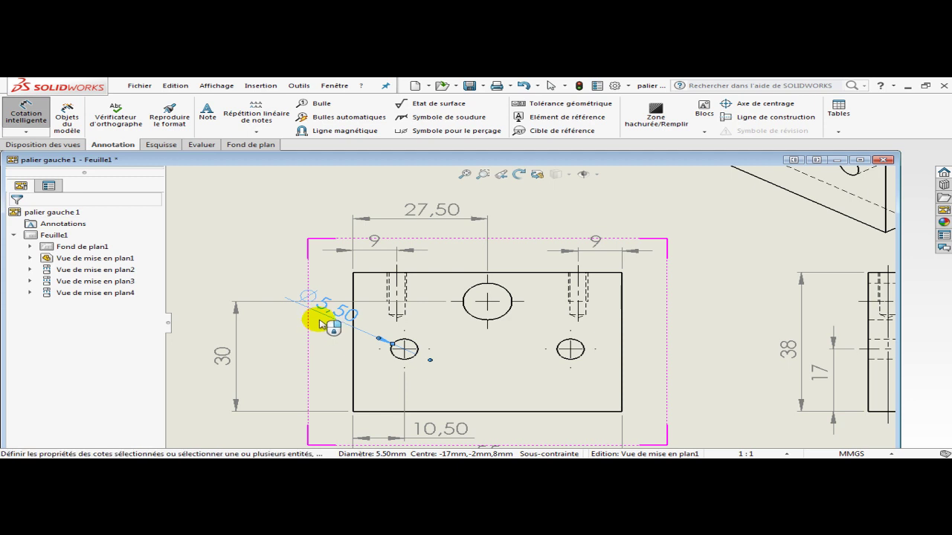
{"action": "left_click", "coordinate": [315, 319]}
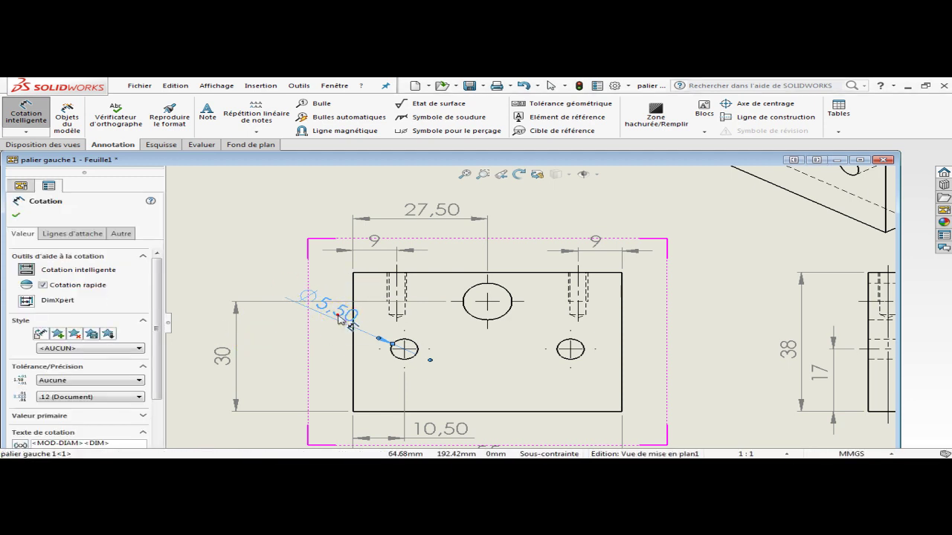
Give the lower-left hole's diameter dimension a bent leader with horizontal text and move the text outside the part's left edge.
{"action": "left_click_drag", "start_coordinate": [159, 296], "coordinate": [159, 358]}
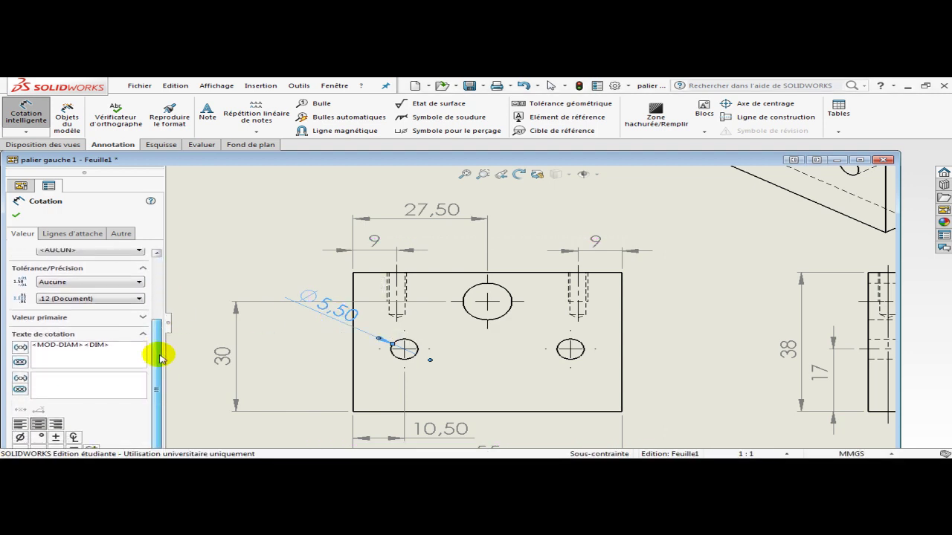
{"action": "left_click", "coordinate": [75, 235]}
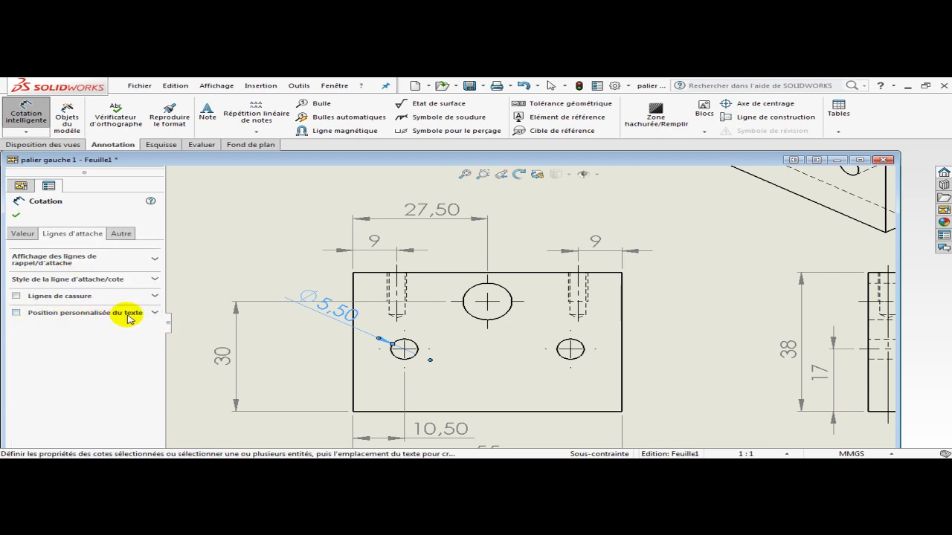
{"action": "left_click", "coordinate": [17, 313]}
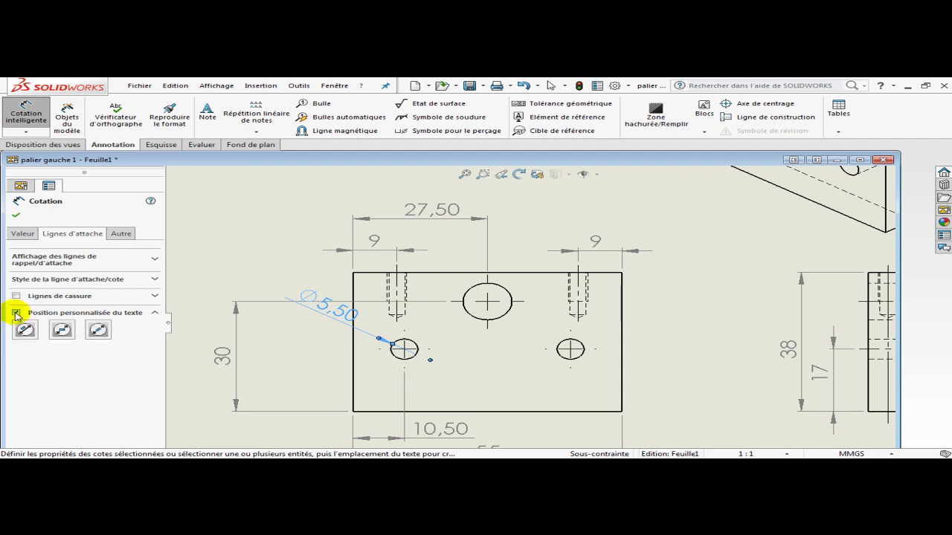
{"action": "left_click", "coordinate": [60, 333]}
{"action": "left_click", "coordinate": [62, 331]}
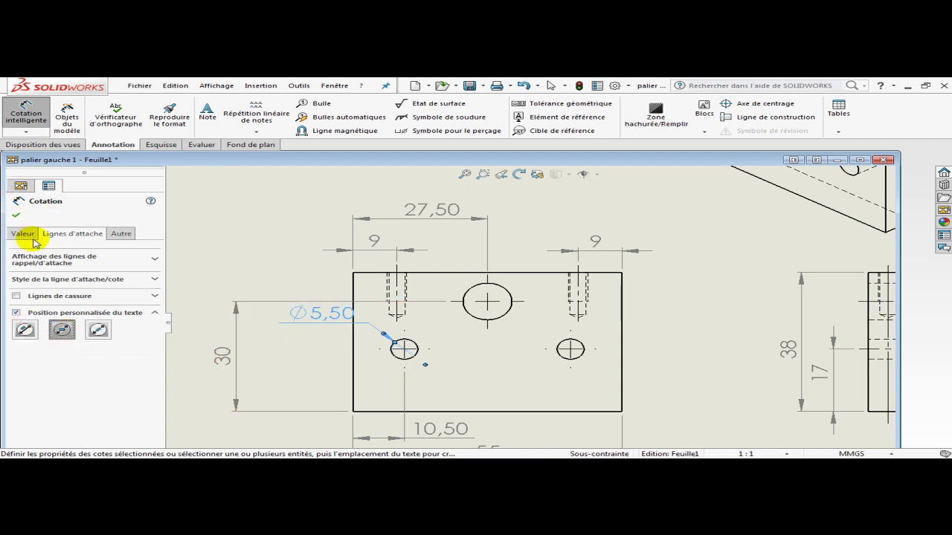
{"action": "left_click", "coordinate": [16, 215]}
{"action": "mouse_move", "coordinate": [340, 319]}
{"action": "left_mouse_down"}
{"action": "mouse_move", "coordinate": [282, 275]}
{"action": "mouse_move", "coordinate": [297, 323]}
{"action": "mouse_move", "coordinate": [311, 317]}
{"action": "mouse_move", "coordinate": [303, 275]}
{"action": "mouse_move", "coordinate": [267, 267]}
{"action": "mouse_move", "coordinate": [289, 314]}
{"action": "mouse_move", "coordinate": [313, 333]}
{"action": "left_mouse_up"}
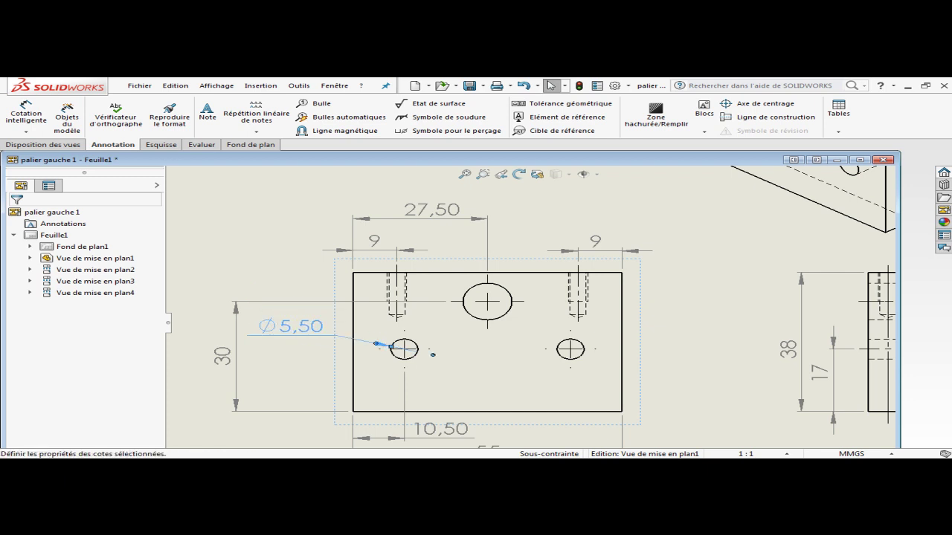
{"action": "left_click_drag", "start_coordinate": [312, 333], "coordinate": [312, 333]}
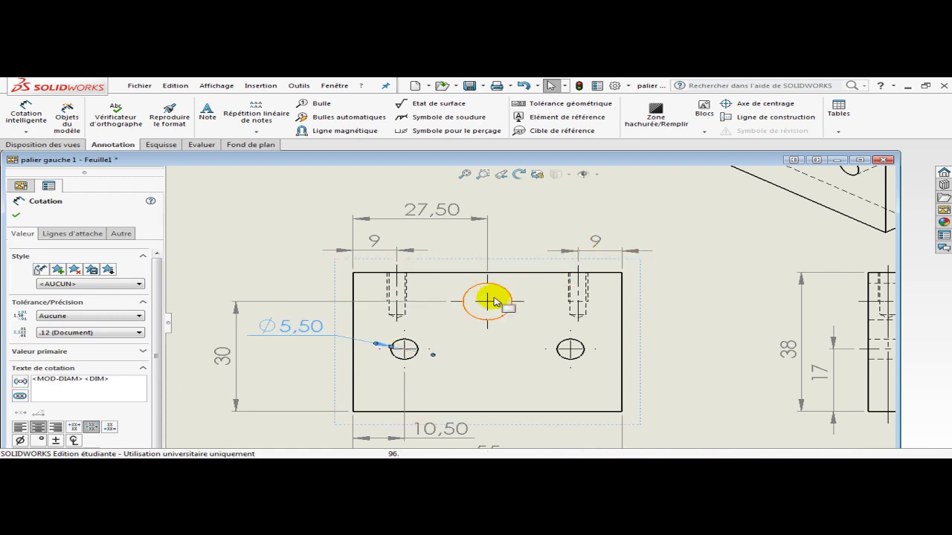
Dimension the diameter of the large hole in the front view, placing the text above and to the right of the hole.
{"action": "left_click", "coordinate": [501, 286]}
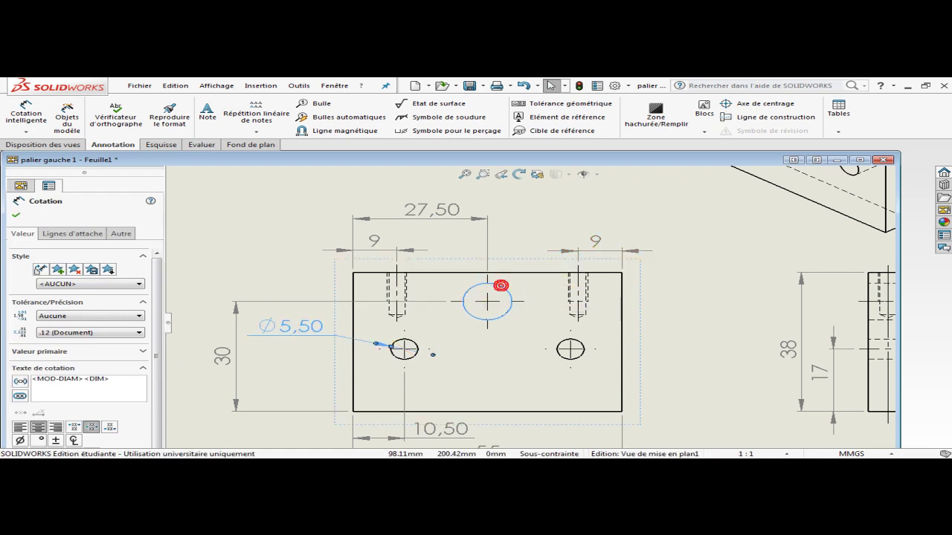
{"action": "key", "text": "Escape"}
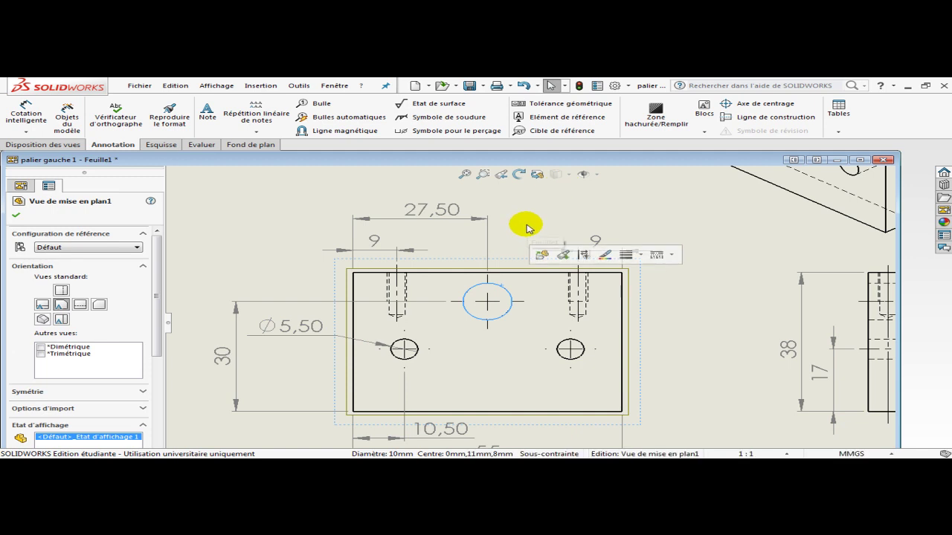
{"action": "left_click", "coordinate": [16, 215]}
{"action": "left_click", "coordinate": [24, 116]}
{"action": "left_click", "coordinate": [490, 284]}
{"action": "left_click", "coordinate": [562, 209]}
{"action": "left_click", "coordinate": [562, 209]}
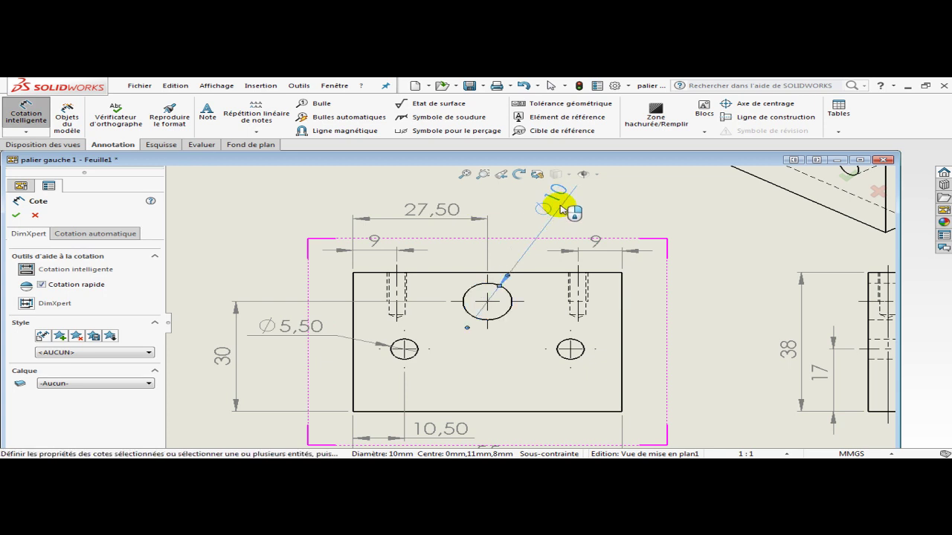
Set the large hole's diameter dimension to a custom text position with a bent leader and horizontal text.
{"action": "left_click", "coordinate": [85, 233]}
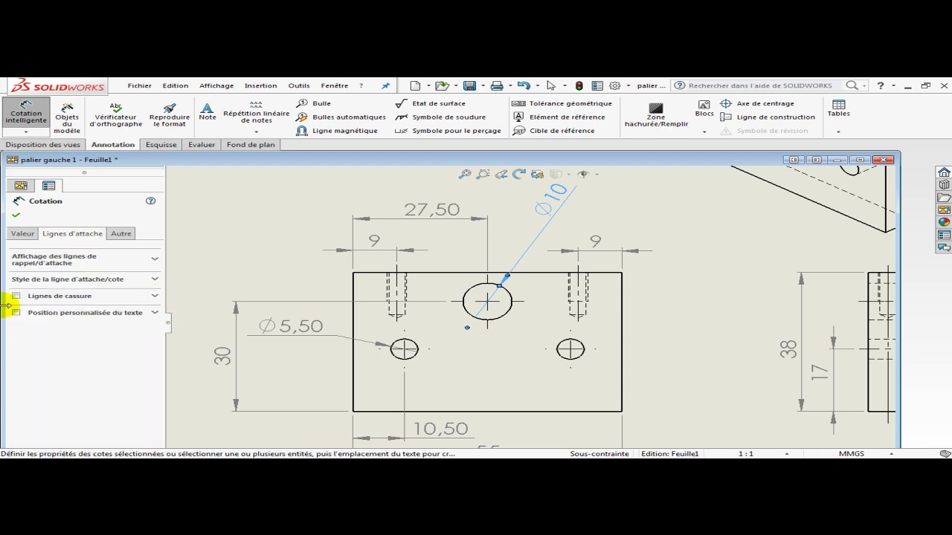
{"action": "left_click", "coordinate": [16, 313]}
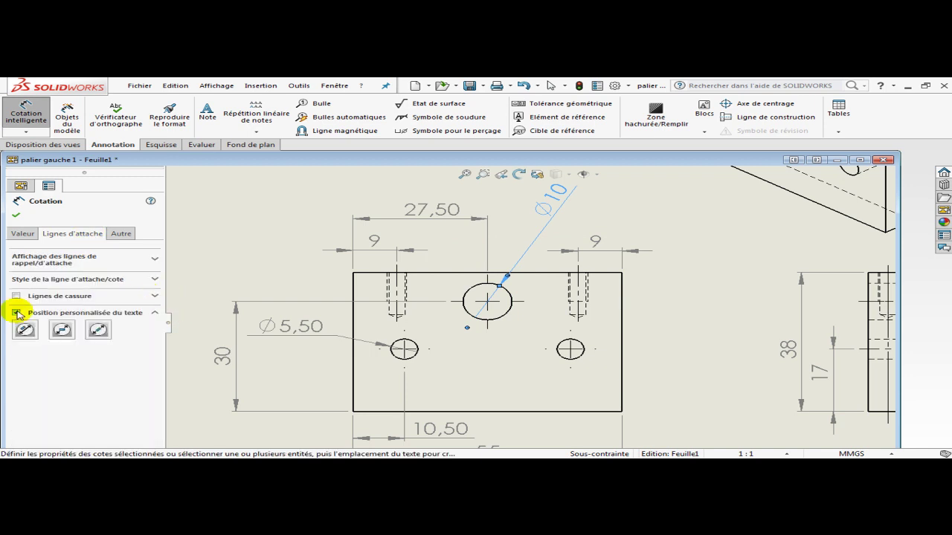
{"action": "left_click", "coordinate": [62, 330]}
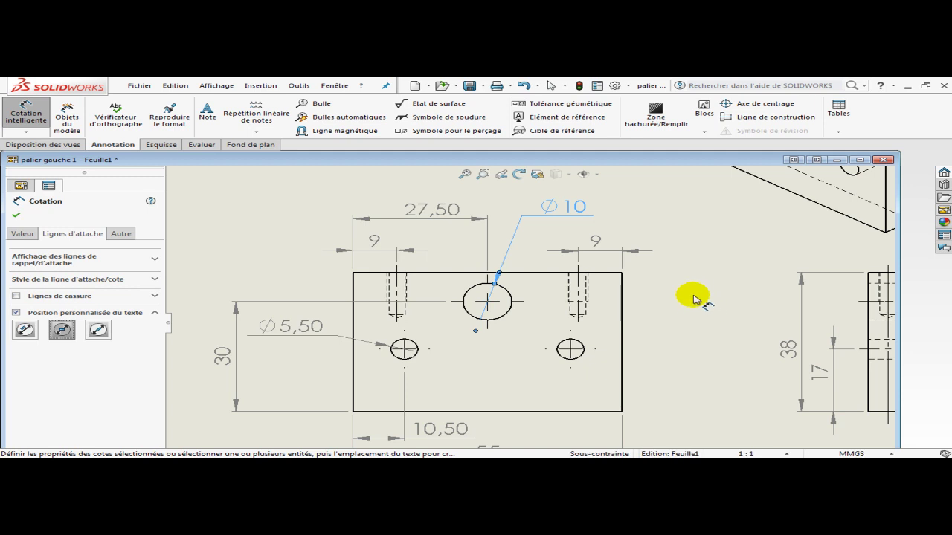
Dimension the thread of the left tapped hole in the top view below the front view, placing the text up and to the left.
{"action": "scroll", "coordinate": [661, 315], "scroll_direction": "up", "scroll_amount": 3}
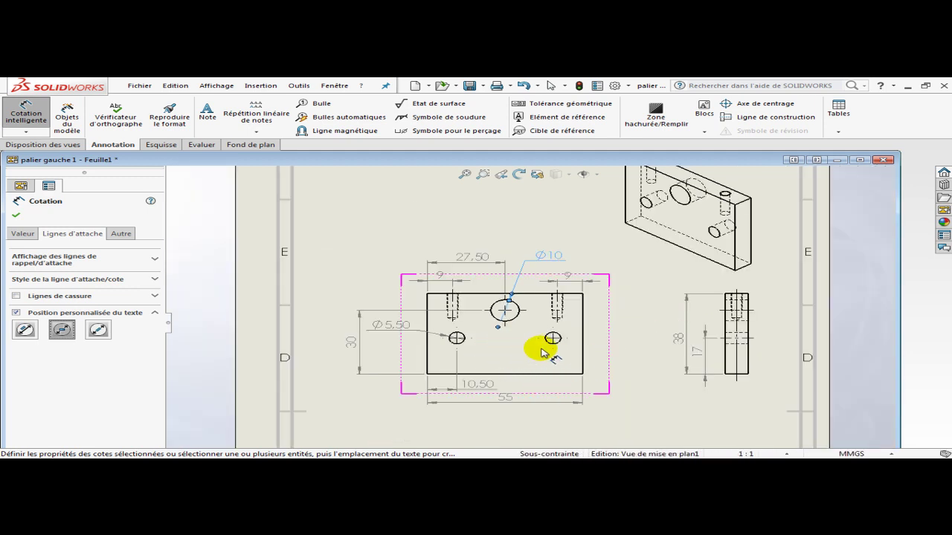
{"action": "left_click", "coordinate": [458, 347]}
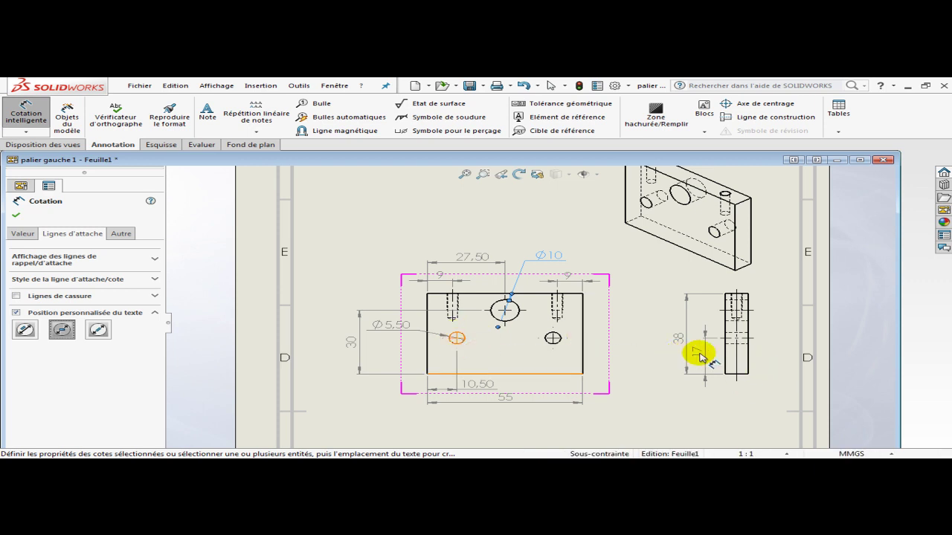
{"action": "scroll", "coordinate": [554, 415], "scroll_direction": "up", "scroll_amount": 2}
{"action": "scroll", "coordinate": [535, 420], "scroll_direction": "down", "scroll_amount": 5}
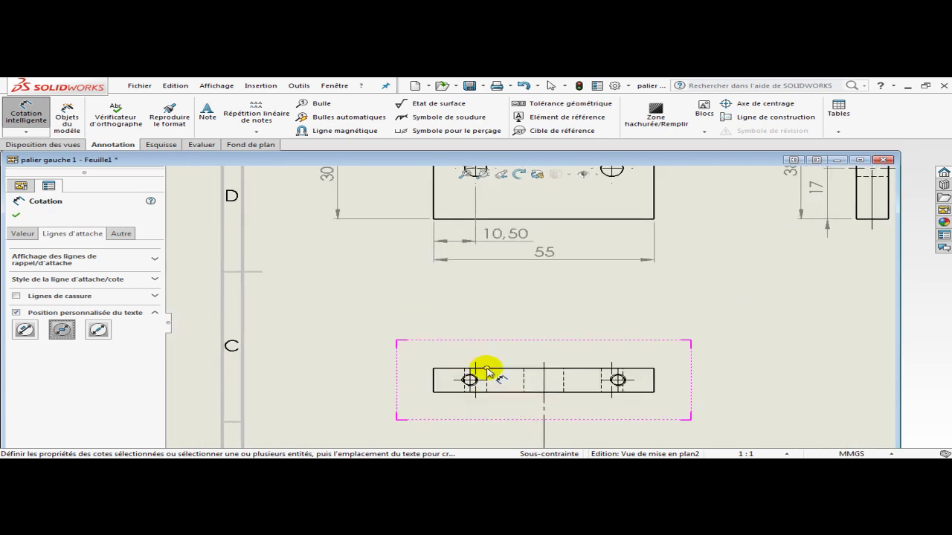
{"action": "scroll", "coordinate": [489, 371], "scroll_direction": "down", "scroll_amount": 3}
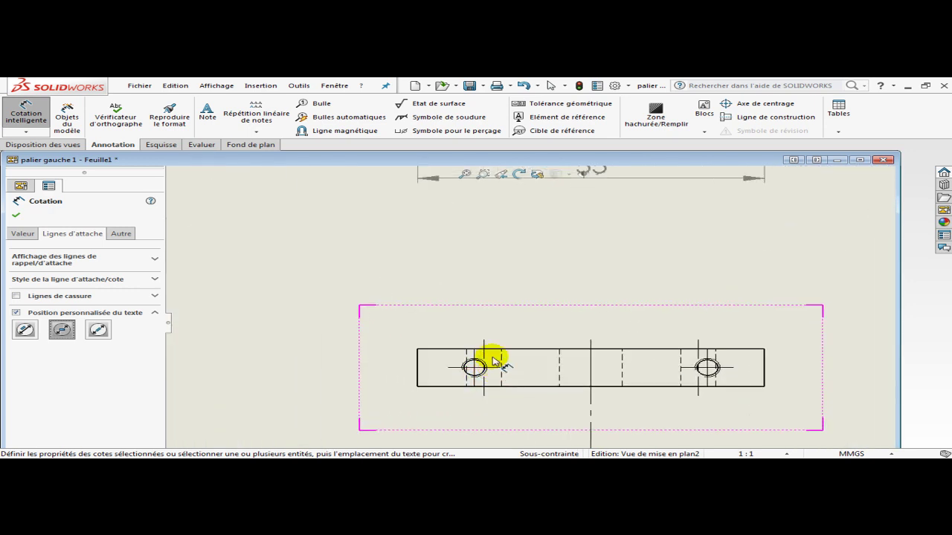
{"action": "left_click", "coordinate": [17, 214]}
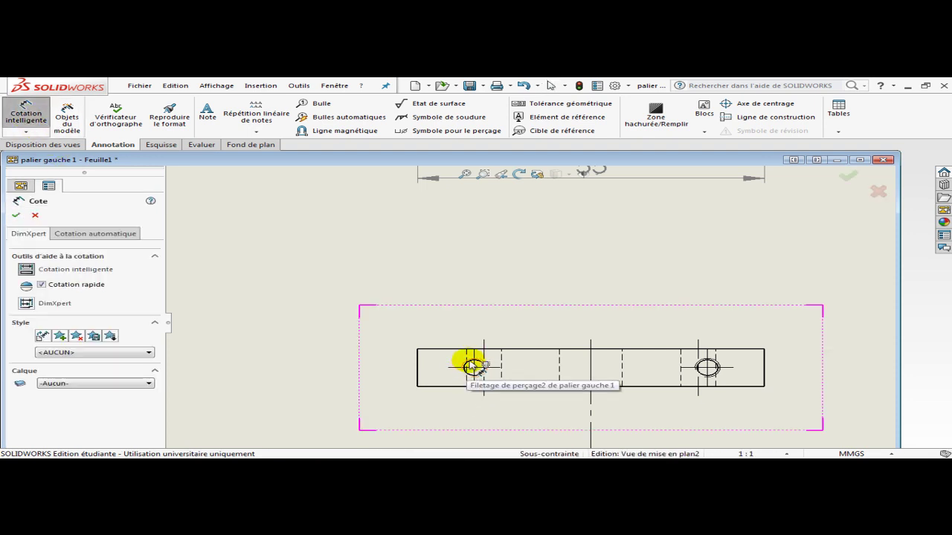
{"action": "left_click", "coordinate": [474, 366]}
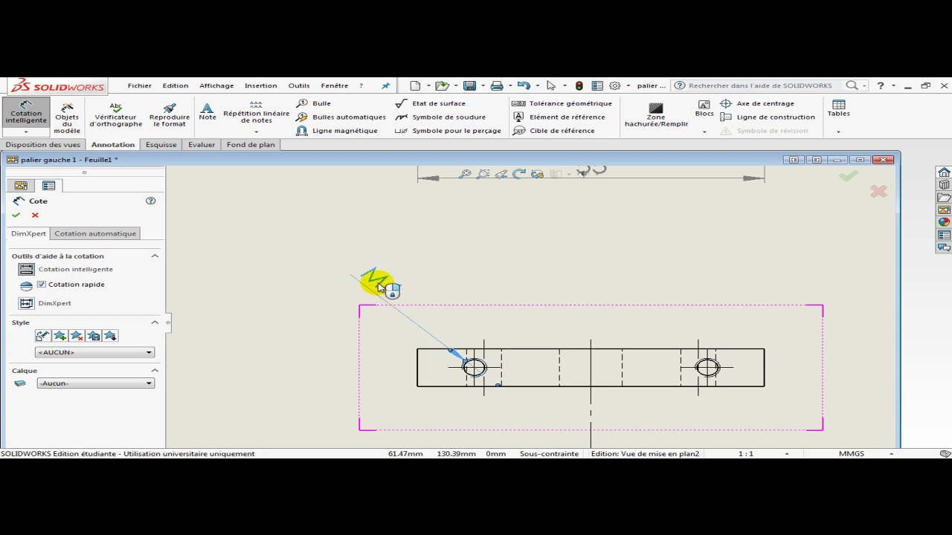
{"action": "left_click", "coordinate": [382, 290]}
Set the thread dimension to a custom text position with a bent leader and horizontal text, and finish dimensioning.
{"action": "left_click", "coordinate": [70, 234]}
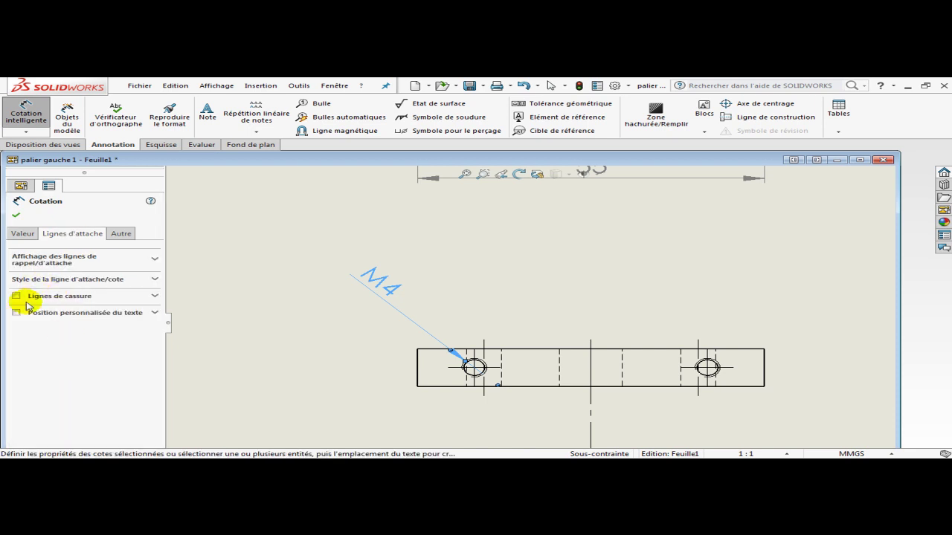
{"action": "left_click", "coordinate": [46, 313]}
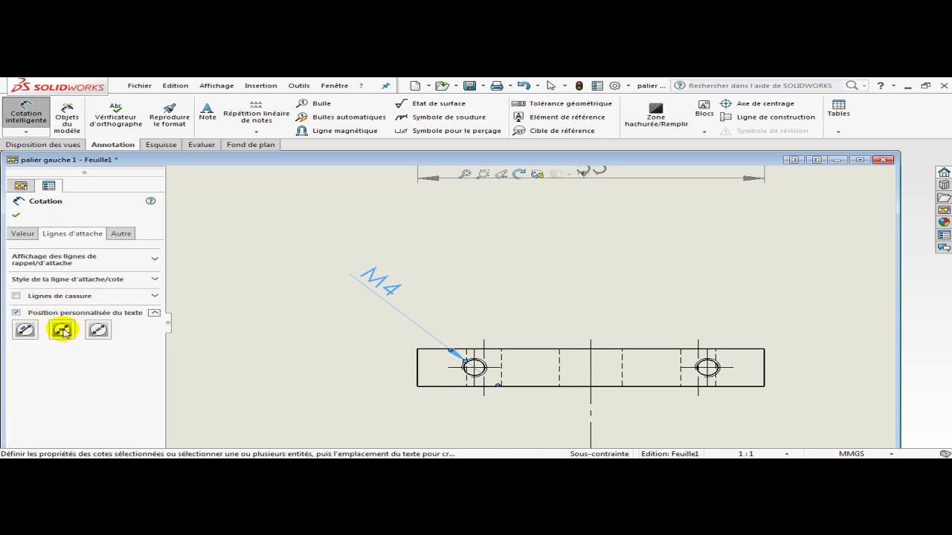
{"action": "left_click", "coordinate": [62, 330]}
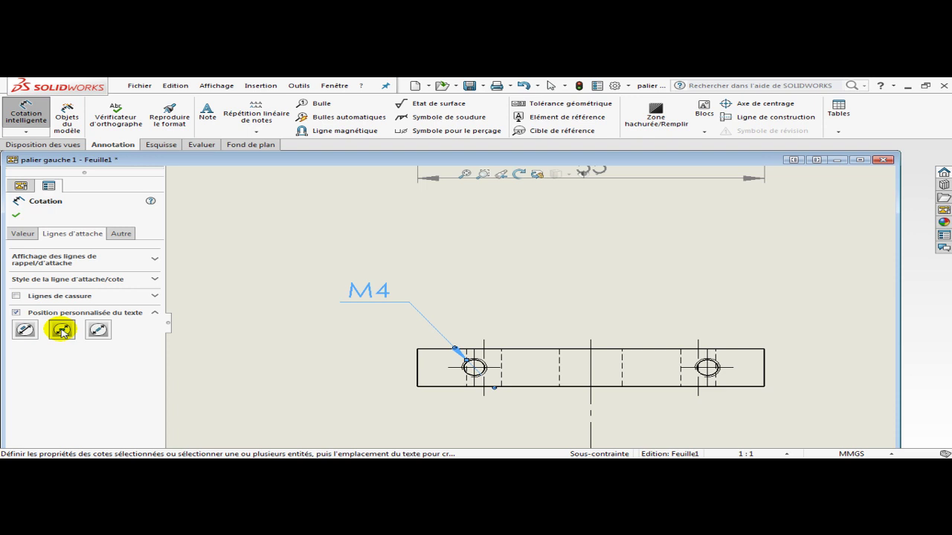
{"action": "left_click", "coordinate": [17, 215]}
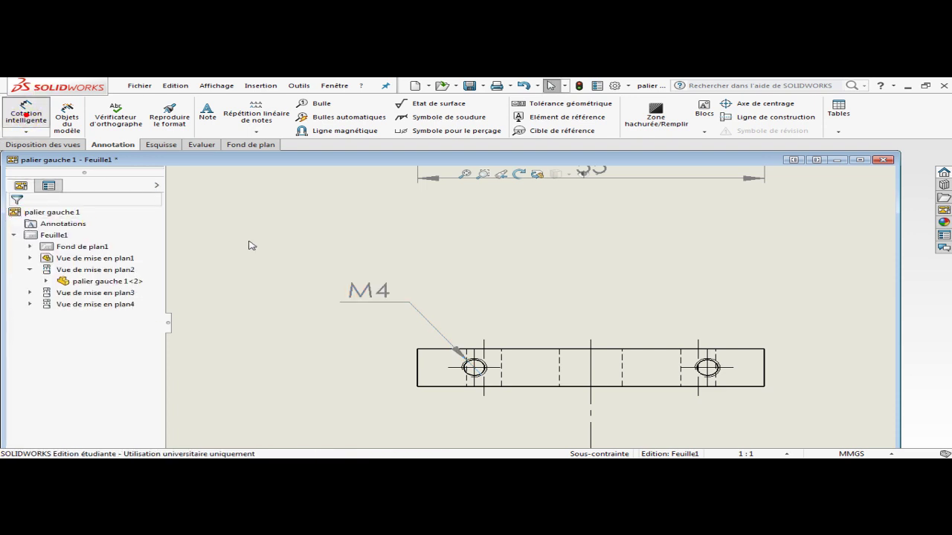
Dimension the horizontal distance from the plate's left edge to the left tapped hole in the top view, placing the text below the view.
{"action": "left_click", "coordinate": [420, 376]}
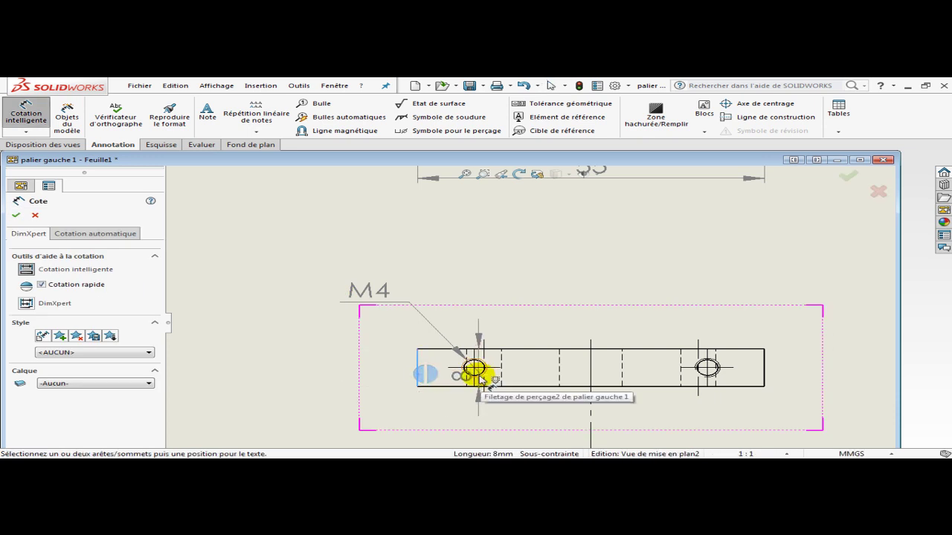
{"action": "left_click", "coordinate": [480, 374]}
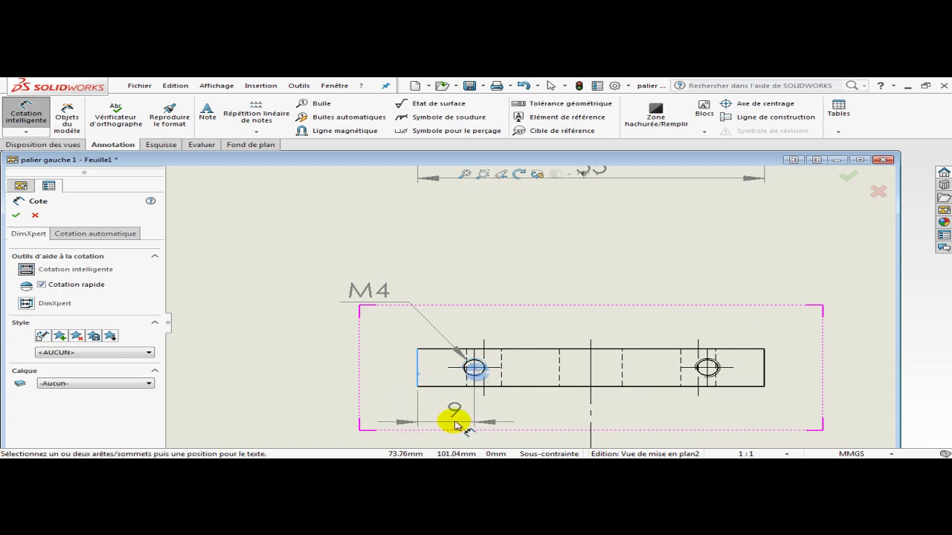
{"action": "left_click", "coordinate": [450, 427]}
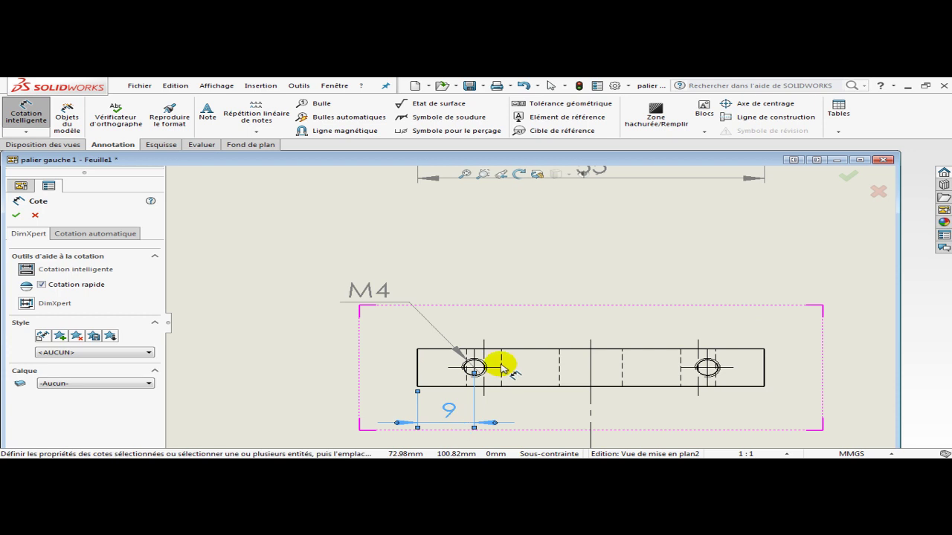
Dimension the vertical distance from the top view's bottom edge to the right tapped hole's centre, placing the text to the right of the view.
{"action": "left_click", "coordinate": [733, 392]}
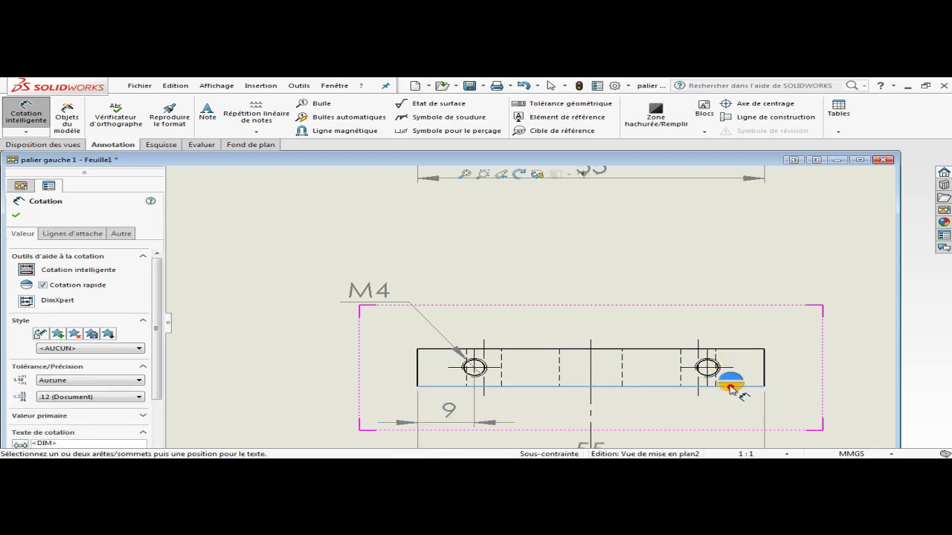
{"action": "left_click", "coordinate": [706, 368]}
{"action": "left_click", "coordinate": [810, 380]}
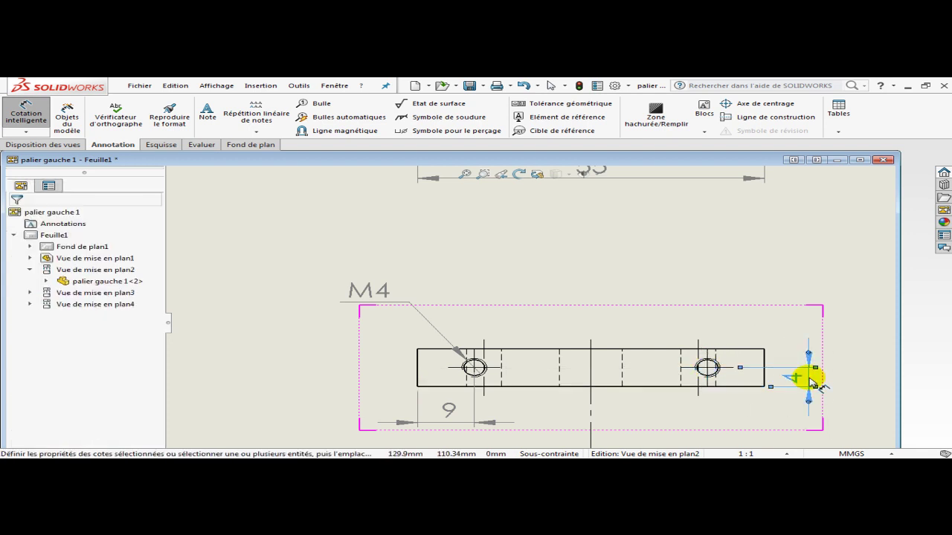
Dimension the plate's thickness in the side view, placing the text below its bottom edge, and finish dimensioning.
{"action": "scroll", "coordinate": [795, 372], "scroll_direction": "up", "scroll_amount": 3}
{"action": "scroll", "coordinate": [791, 363], "scroll_direction": "up", "scroll_amount": 3}
{"action": "scroll", "coordinate": [792, 363], "scroll_direction": "down", "scroll_amount": 3}
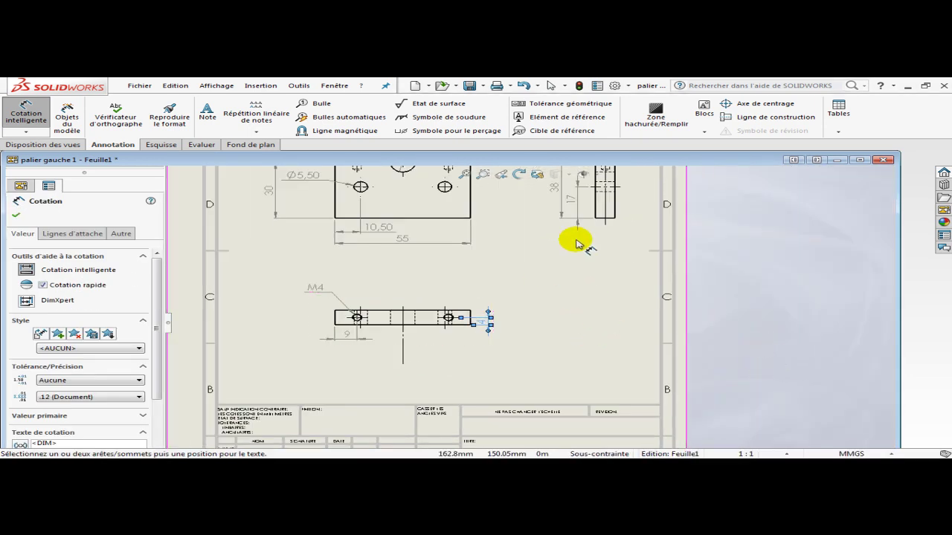
{"action": "scroll", "coordinate": [608, 219], "scroll_direction": "down", "scroll_amount": 3}
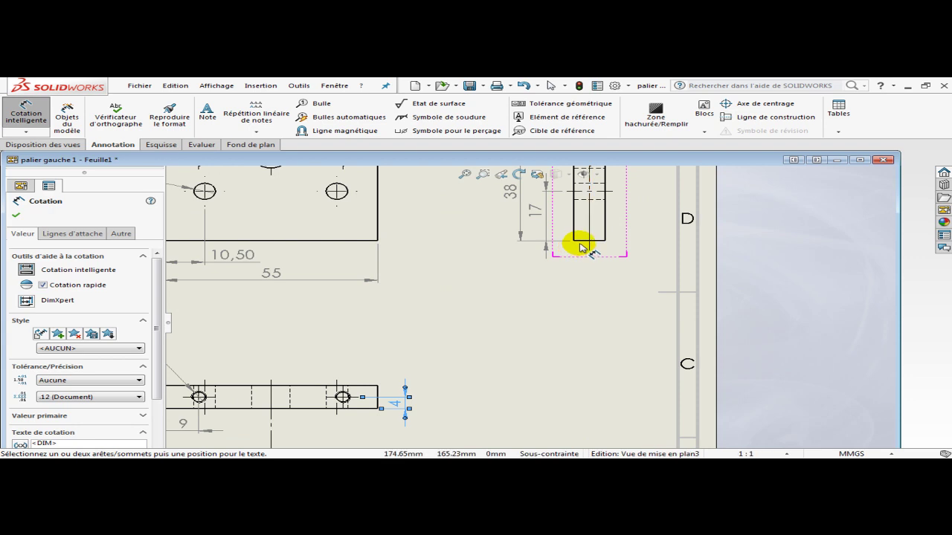
{"action": "left_click", "coordinate": [584, 243]}
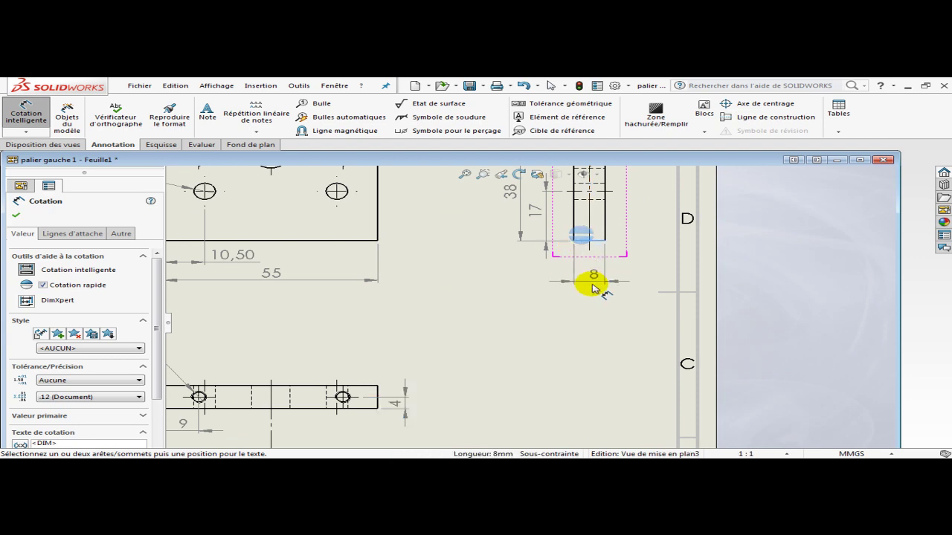
{"action": "left_click", "coordinate": [590, 286]}
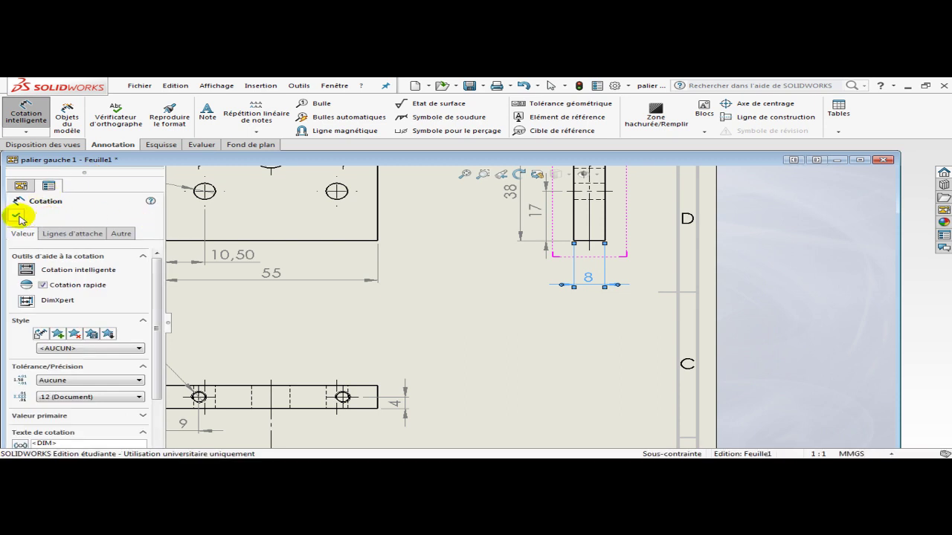
{"action": "left_click", "coordinate": [18, 216]}
{"action": "key", "text": "f"}
{"action": "key", "text": "Escape"}
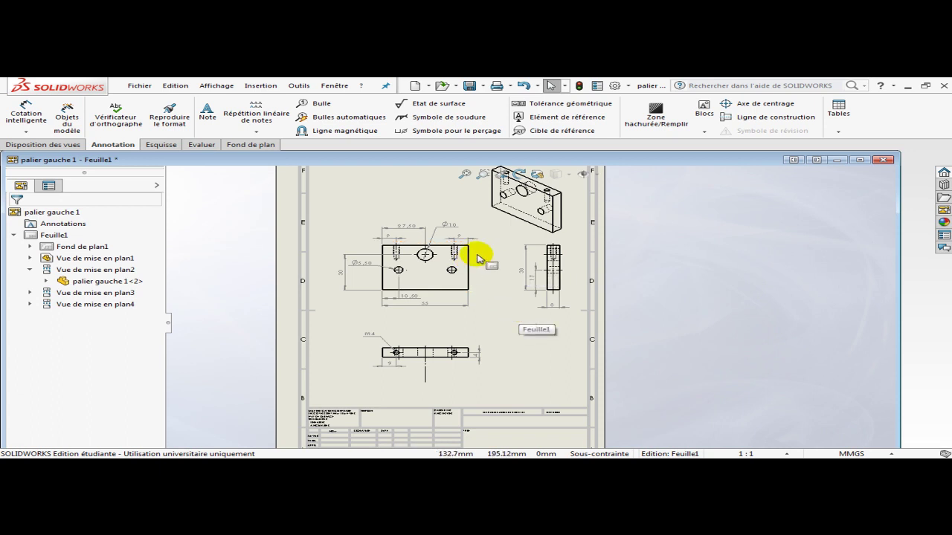
Dimension the thread depth of the right tapped hole from the top edge in the front view, placing the text right of the plate.
{"action": "scroll", "coordinate": [454, 253], "scroll_direction": "down", "scroll_amount": 4}
{"action": "scroll", "coordinate": [497, 328], "scroll_direction": "down", "scroll_amount": 2}
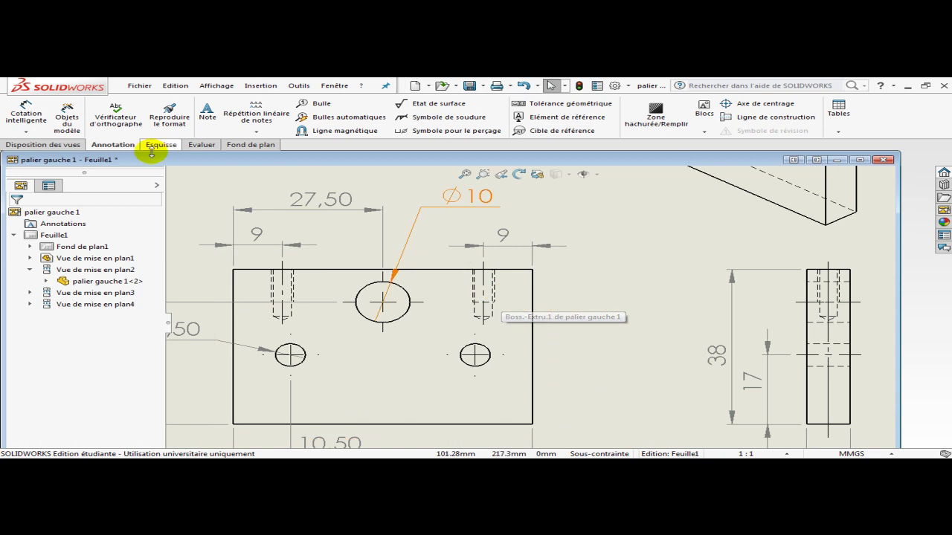
{"action": "left_click", "coordinate": [26, 110]}
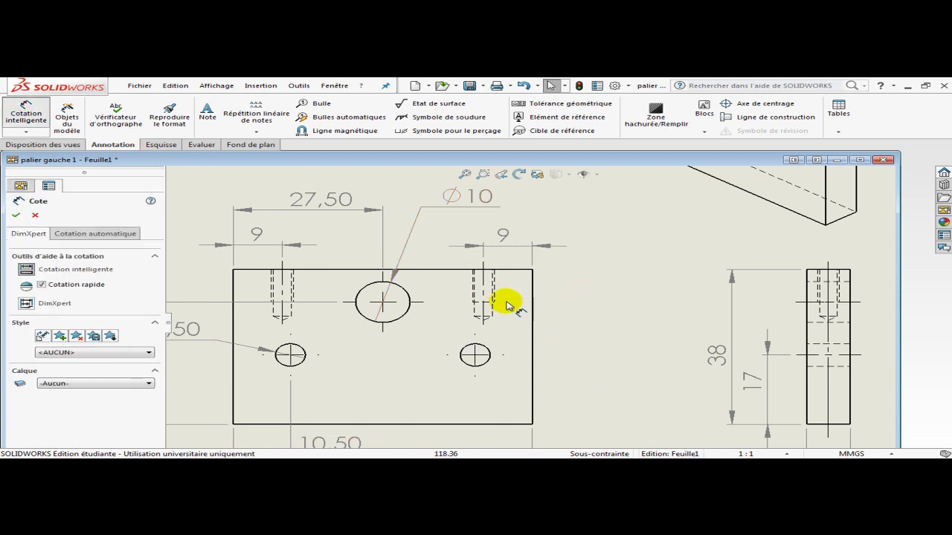
{"action": "left_click", "coordinate": [506, 270]}
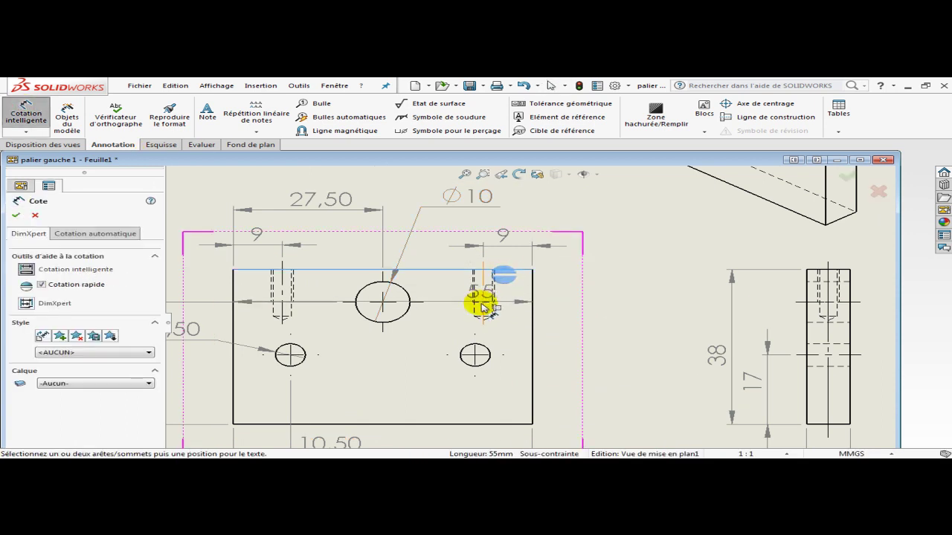
{"action": "left_click", "coordinate": [478, 304]}
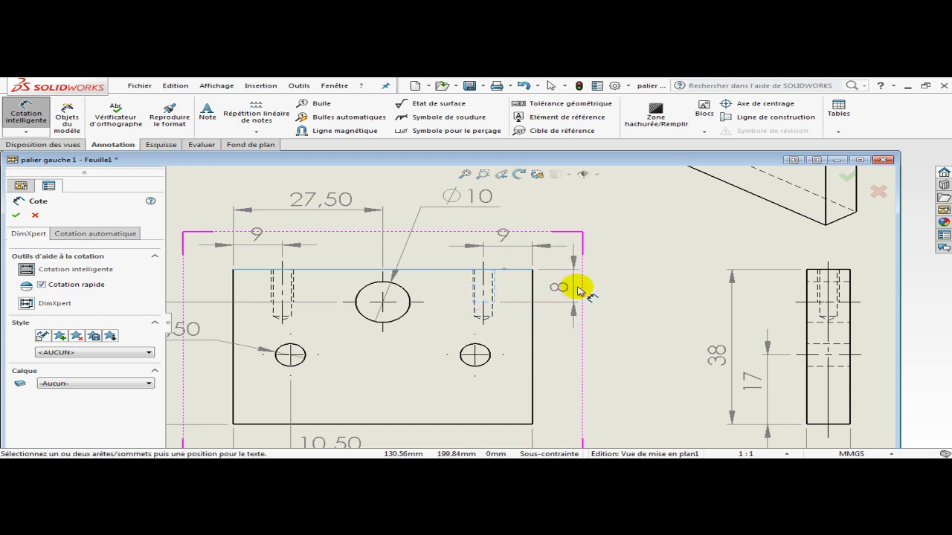
{"action": "left_click", "coordinate": [585, 292]}
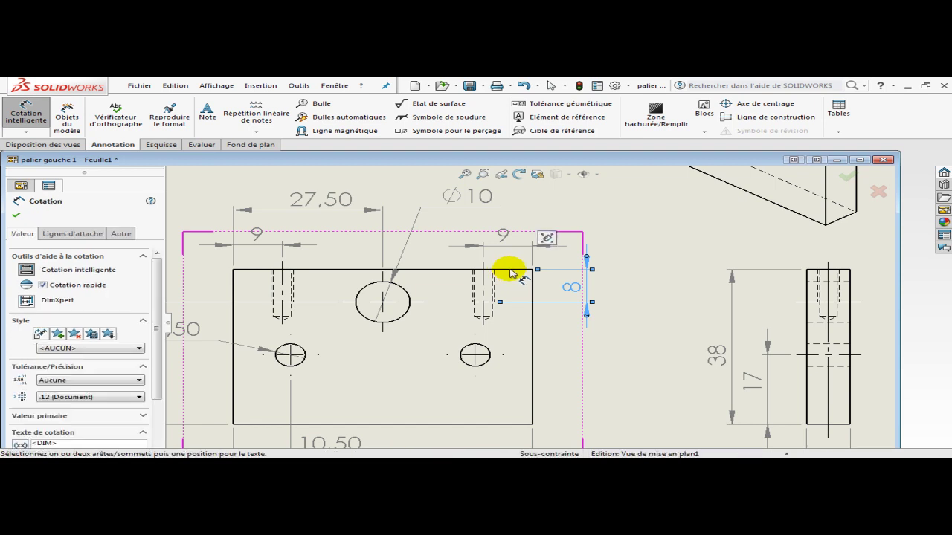
Dimension the same tapped hole's drilled depth from the top edge, placing the text outside the thread depth dimension, and finish dimensioning.
{"action": "left_click", "coordinate": [510, 271]}
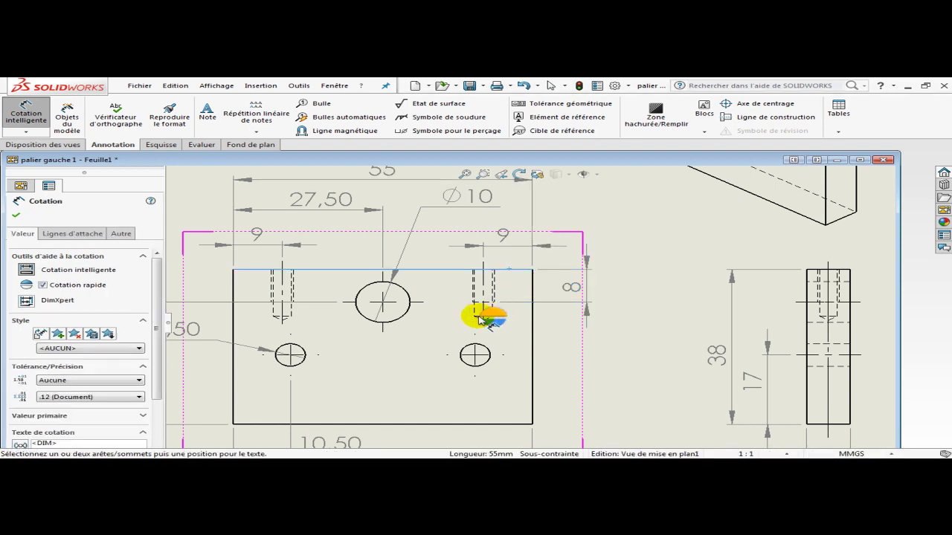
{"action": "scroll", "coordinate": [482, 319], "scroll_direction": "down", "scroll_amount": 5}
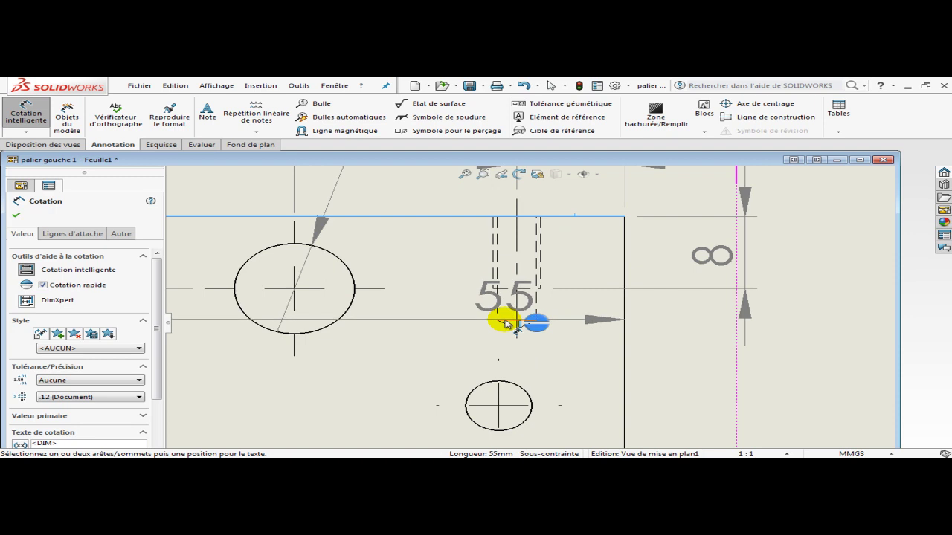
{"action": "left_click", "coordinate": [504, 321]}
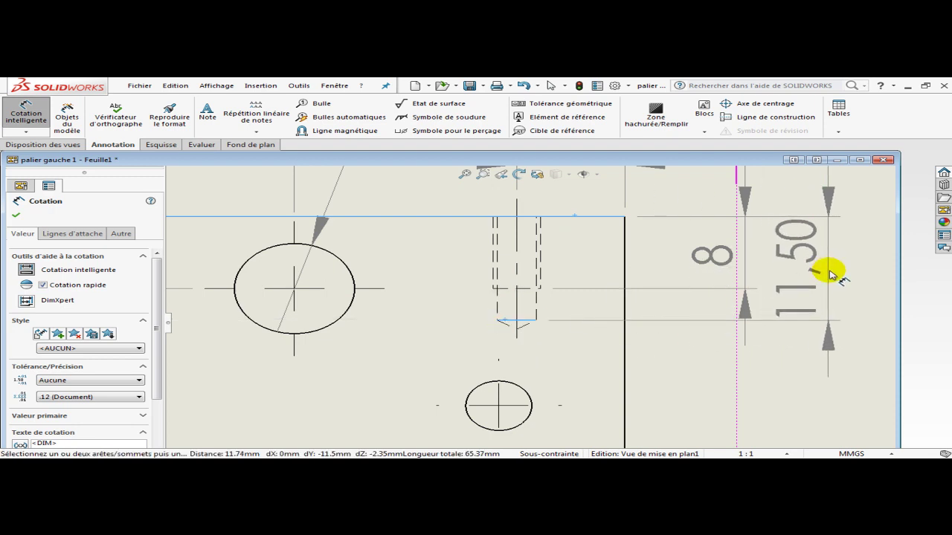
{"action": "left_click", "coordinate": [832, 275]}
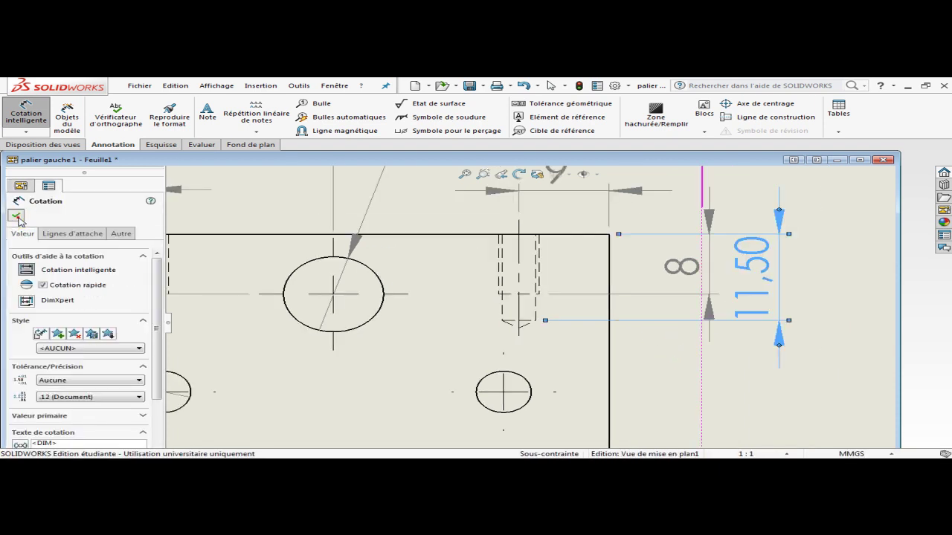
{"action": "left_click", "coordinate": [18, 220]}
Start editing the drawing's sheet format (fond de plan) to make the title block text editable.
{"action": "scroll", "coordinate": [539, 308], "scroll_direction": "up", "scroll_amount": 6}
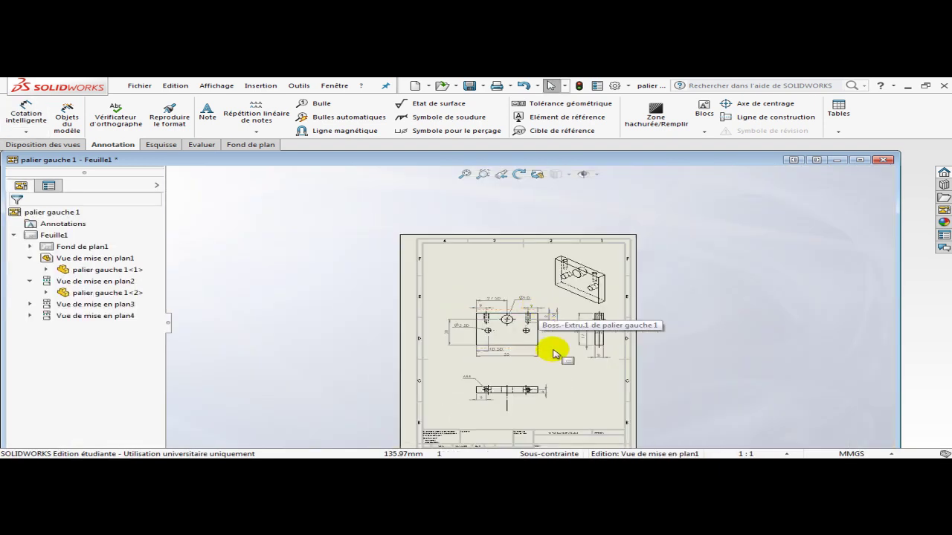
{"action": "scroll", "coordinate": [553, 357], "scroll_direction": "up", "scroll_amount": 2}
{"action": "scroll", "coordinate": [550, 394], "scroll_direction": "down", "scroll_amount": 1}
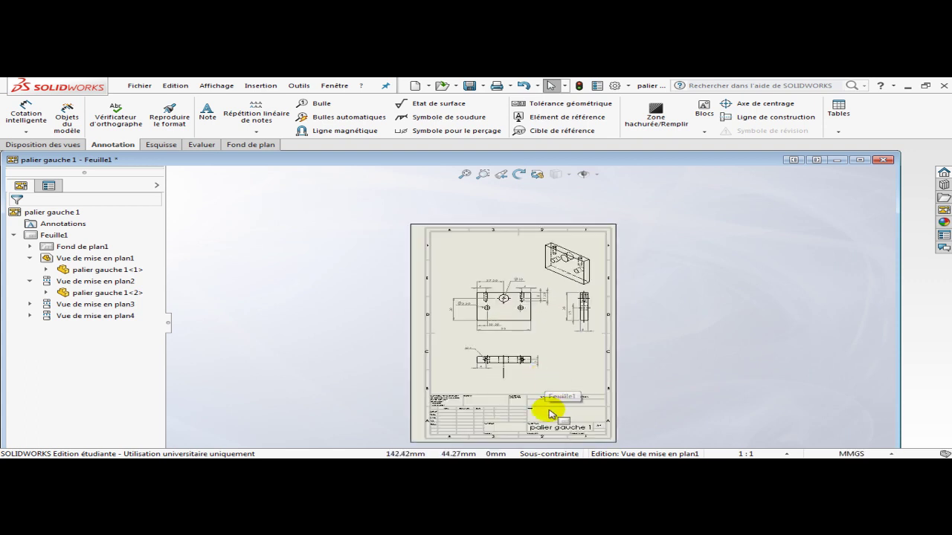
{"action": "scroll", "coordinate": [527, 416], "scroll_direction": "down", "scroll_amount": 3}
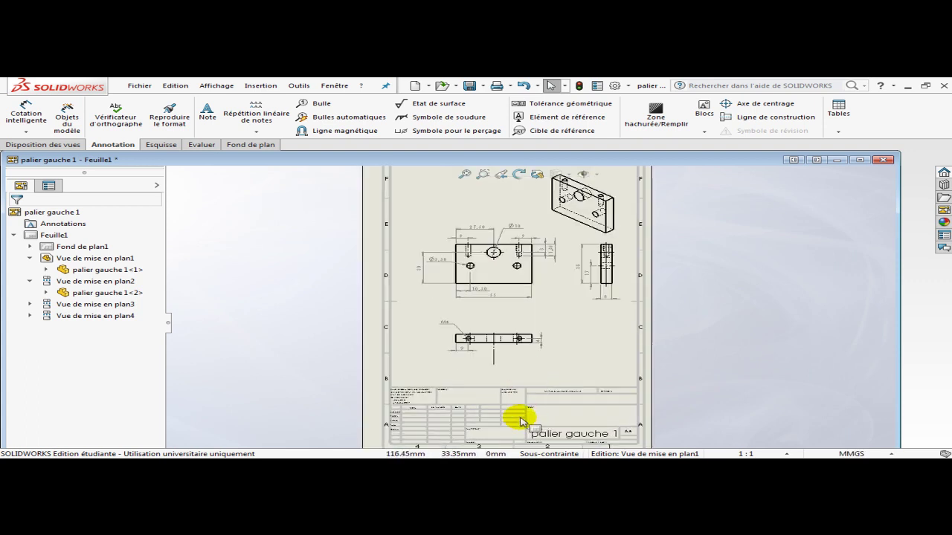
{"action": "left_click", "coordinate": [259, 146]}
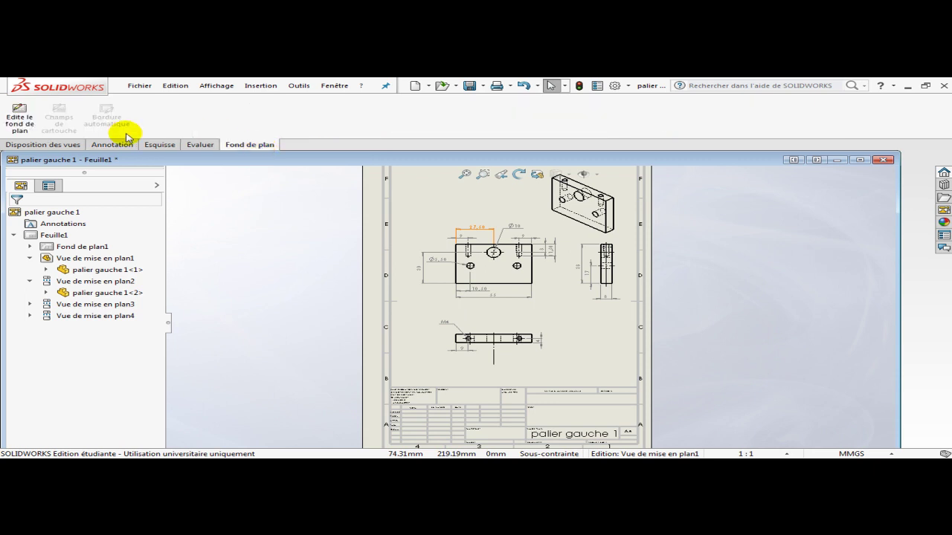
{"action": "left_click", "coordinate": [26, 121]}
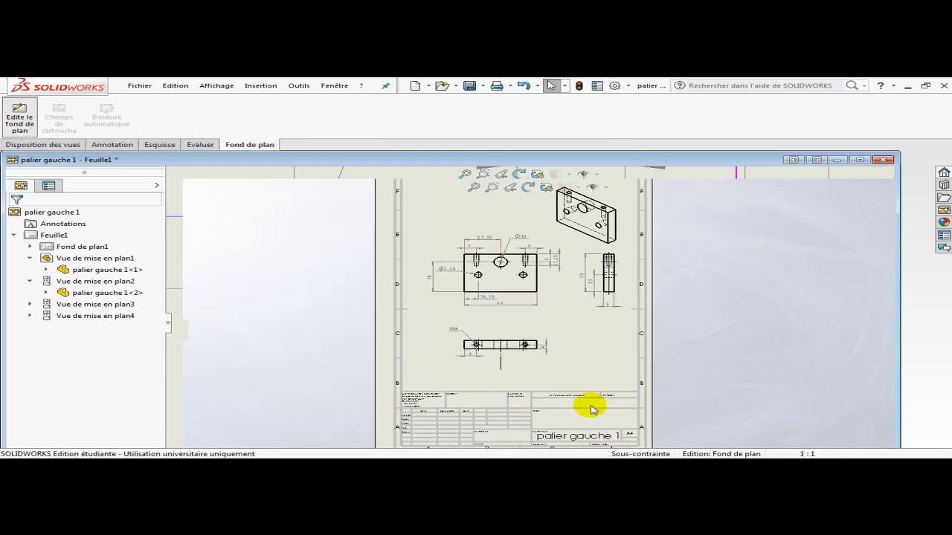
{"action": "scroll", "coordinate": [417, 413], "scroll_direction": "down", "scroll_amount": 6}
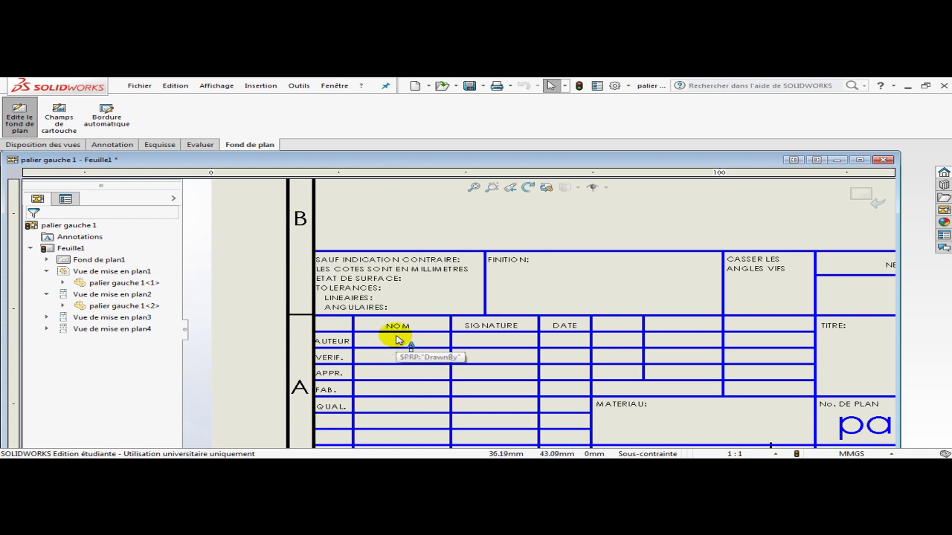
Extend the title block's AUTEUR note with the author's full name under NOM and the date 02/04/18 under DATE, and close the note.
{"action": "double_click", "coordinate": [340, 342]}
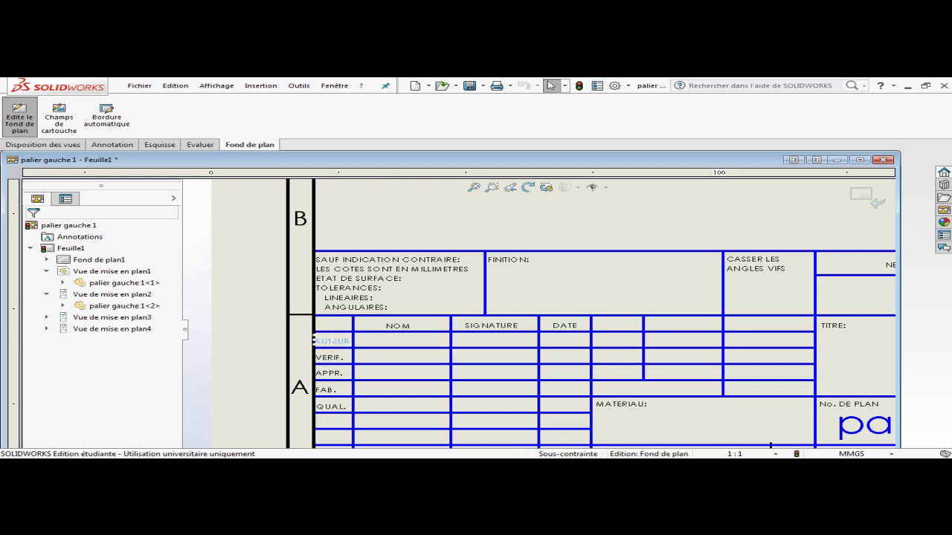
{"action": "left_click", "coordinate": [331, 341]}
{"action": "scroll", "coordinate": [334, 337], "scroll_direction": "down", "scroll_amount": 3}
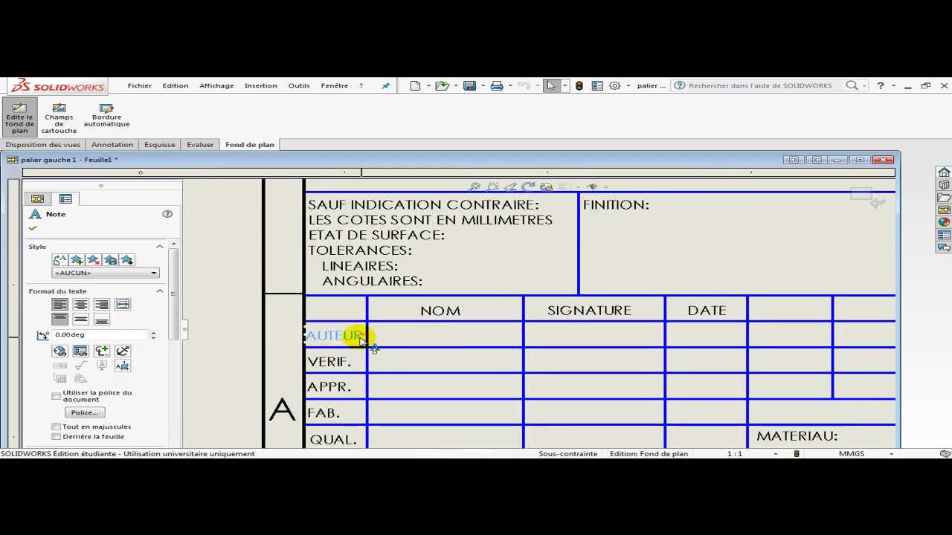
{"action": "key", "text": "space"}
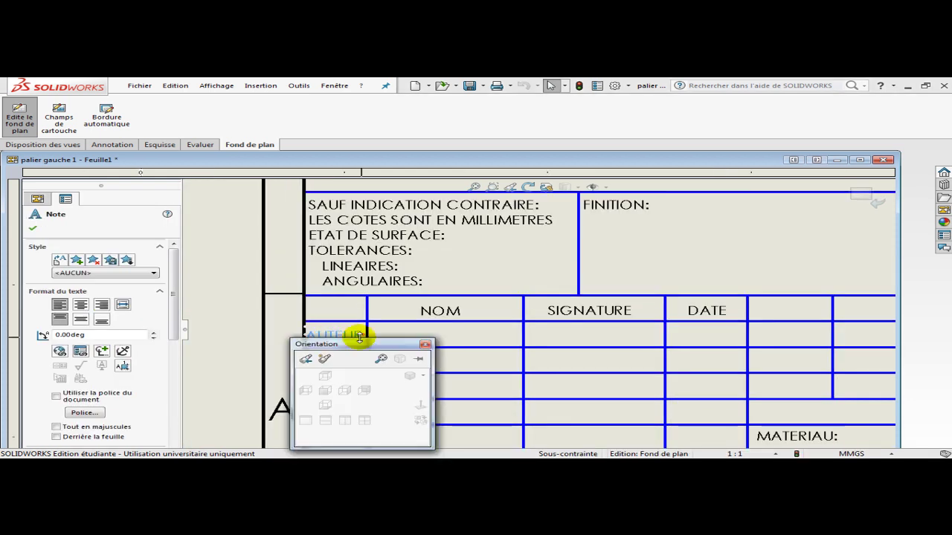
{"action": "left_click", "coordinate": [424, 344]}
{"action": "double_click", "coordinate": [357, 336]}
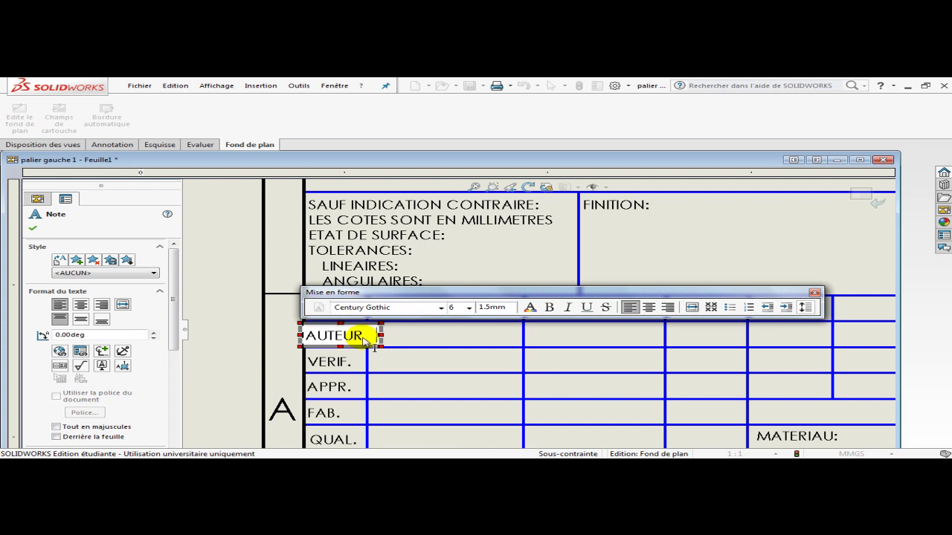
{"action": "type", "text": "Pierre"}
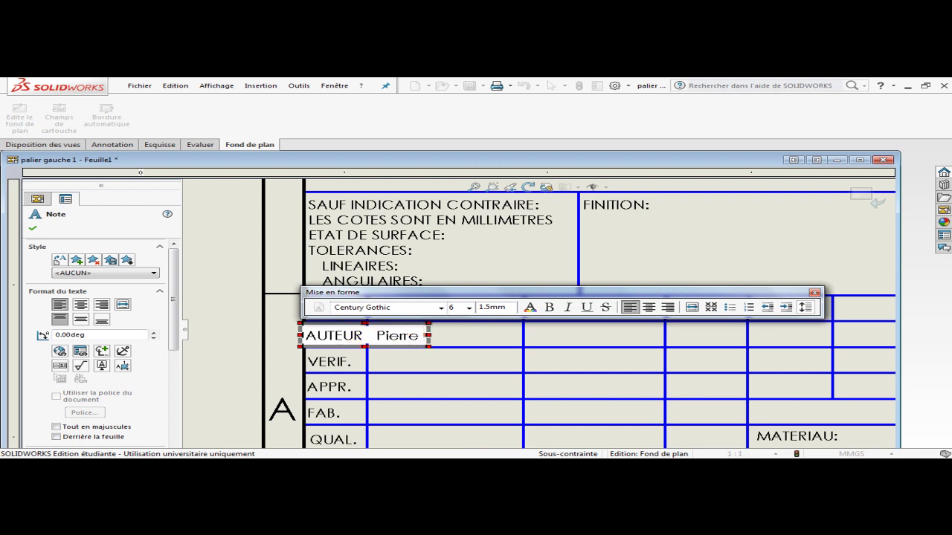
{"action": "type", "text": " PONS                            "}
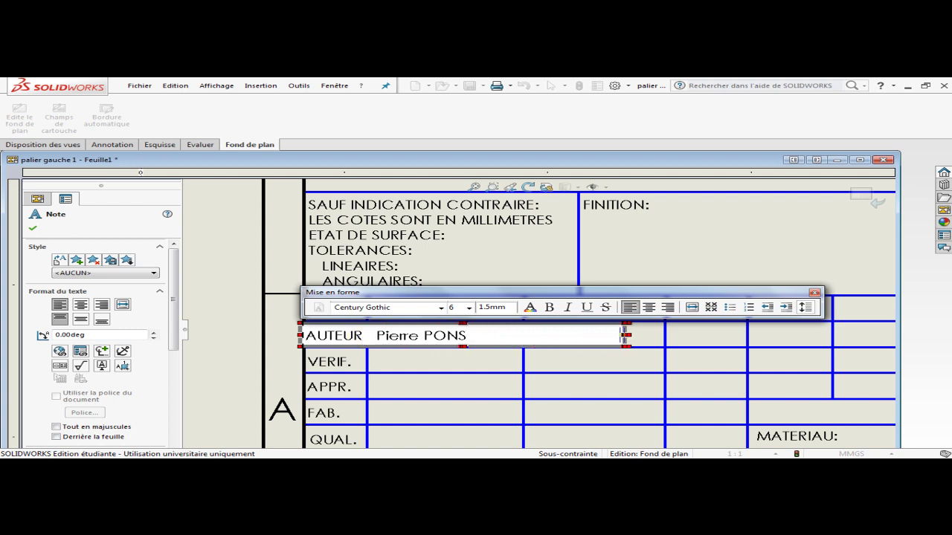
{"action": "type", "text": "   02/04/18"}
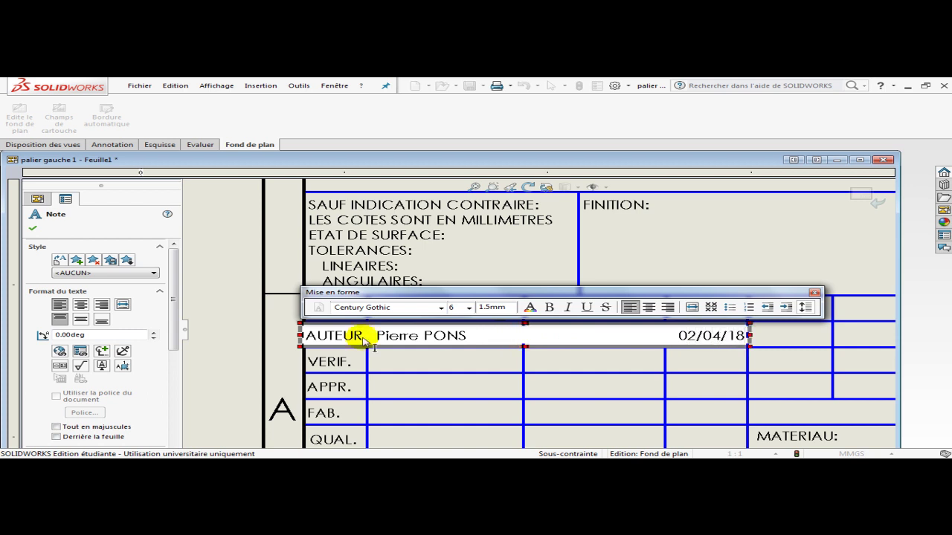
{"action": "left_click", "coordinate": [341, 388]}
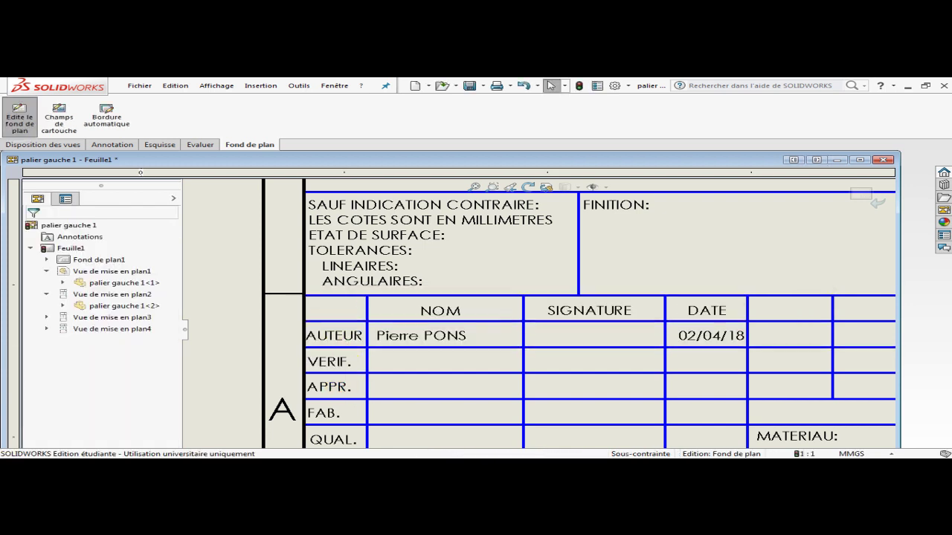
Extend the title block's VERIF. note with the checker's name under NOM, spaced into its column, and close the note.
{"action": "left_click", "coordinate": [340, 361]}
{"action": "double_click", "coordinate": [345, 363]}
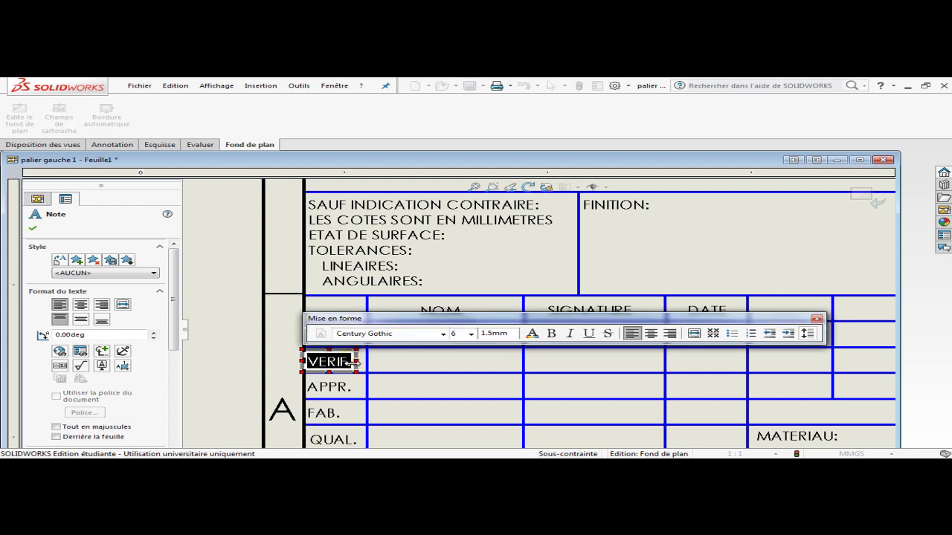
{"action": "left_click", "coordinate": [354, 364]}
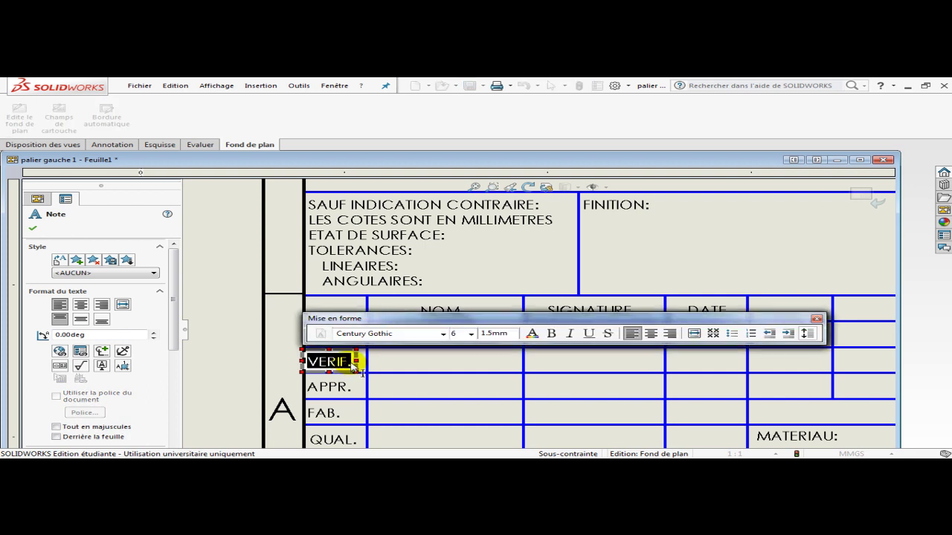
{"action": "left_click", "coordinate": [352, 364]}
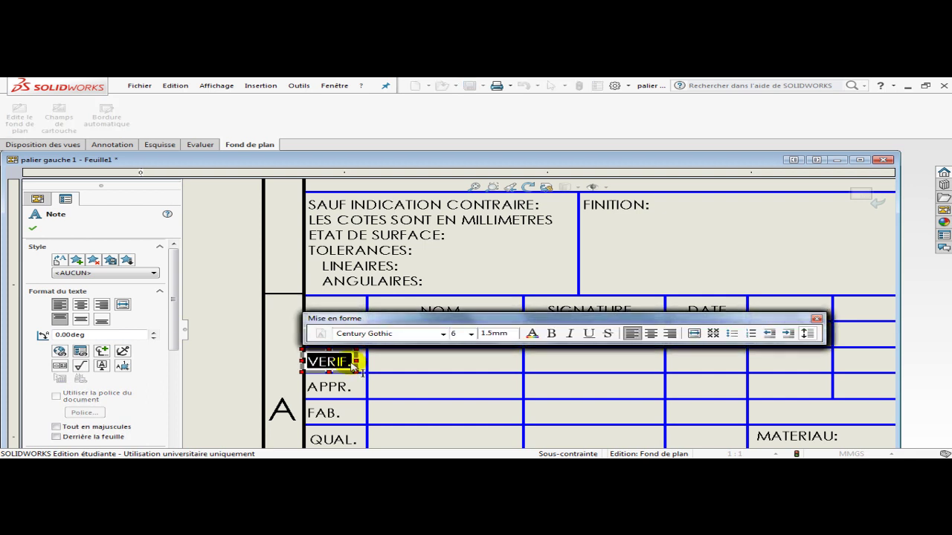
{"action": "left_click", "coordinate": [354, 364]}
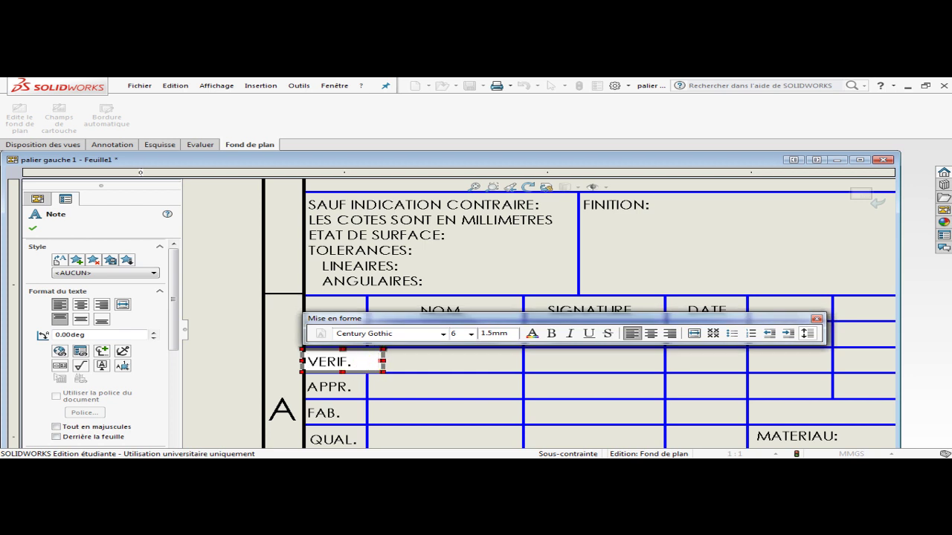
{"action": "type", "text": "S.PIGO"}
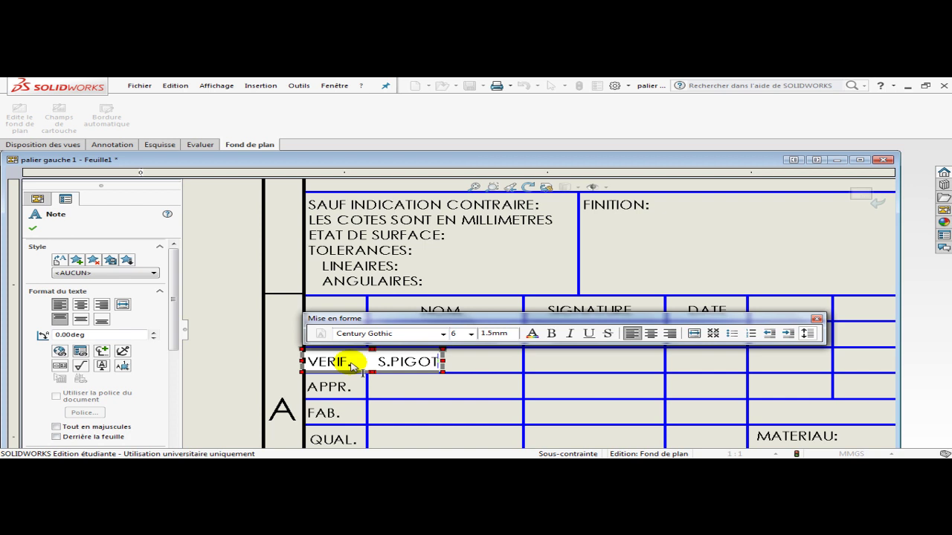
{"action": "type", "text": "T"}
{"action": "left_click", "coordinate": [493, 395]}
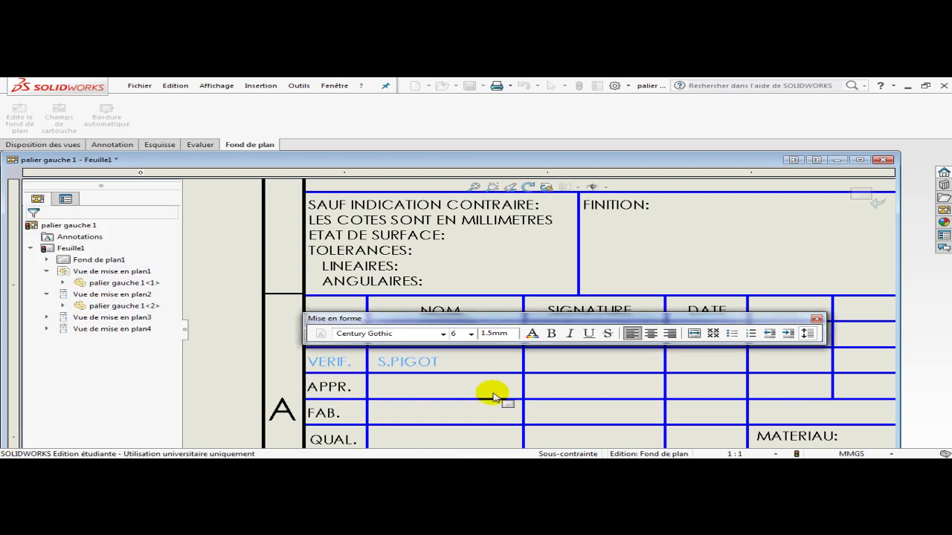
Extend the MATERIAU note in the title block with the material PLA and close the note.
{"action": "scroll", "coordinate": [632, 395], "scroll_direction": "down", "scroll_amount": 5}
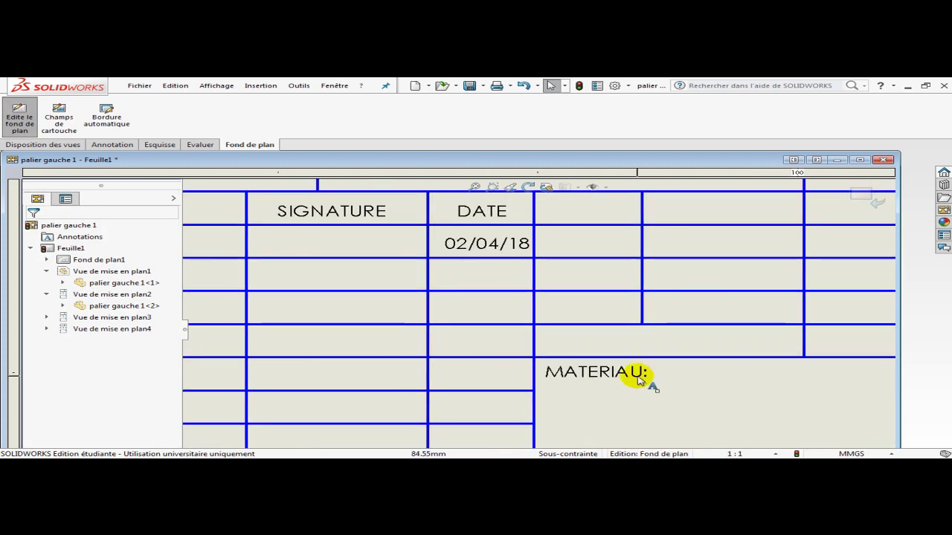
{"action": "left_click", "coordinate": [638, 373]}
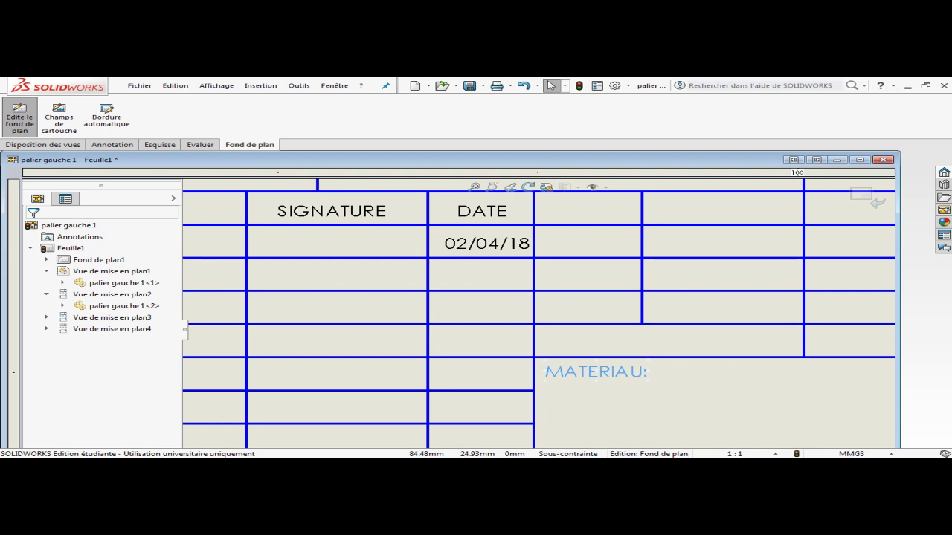
{"action": "double_click", "coordinate": [633, 374]}
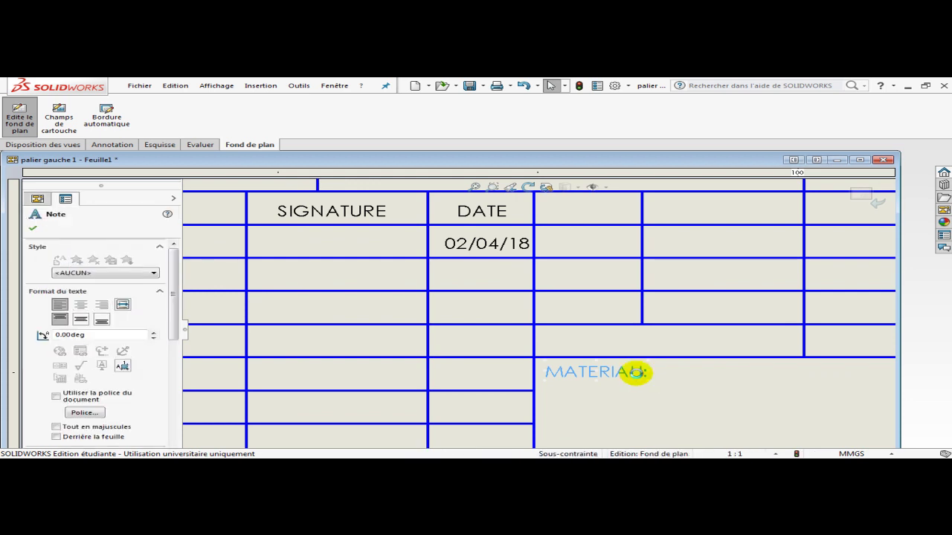
{"action": "left_click", "coordinate": [647, 377]}
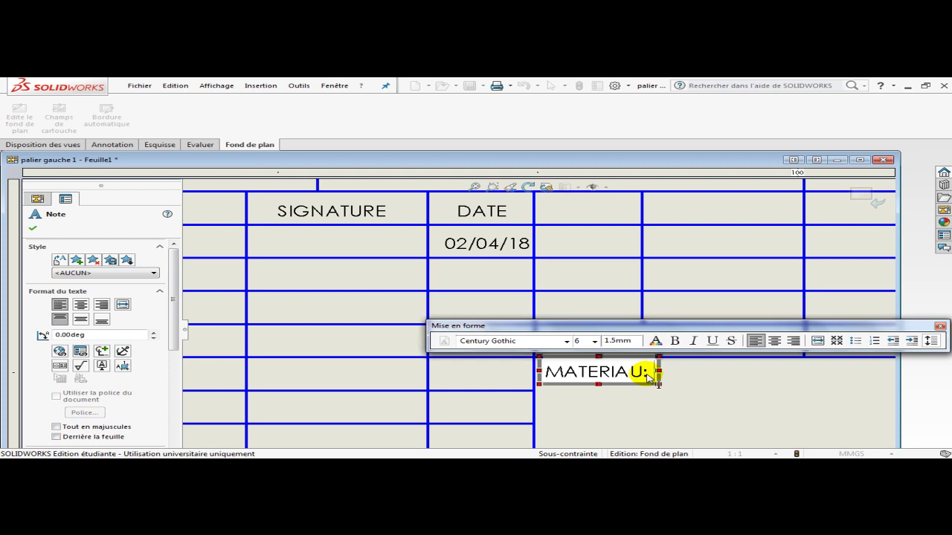
{"action": "type", "text": "PLA"}
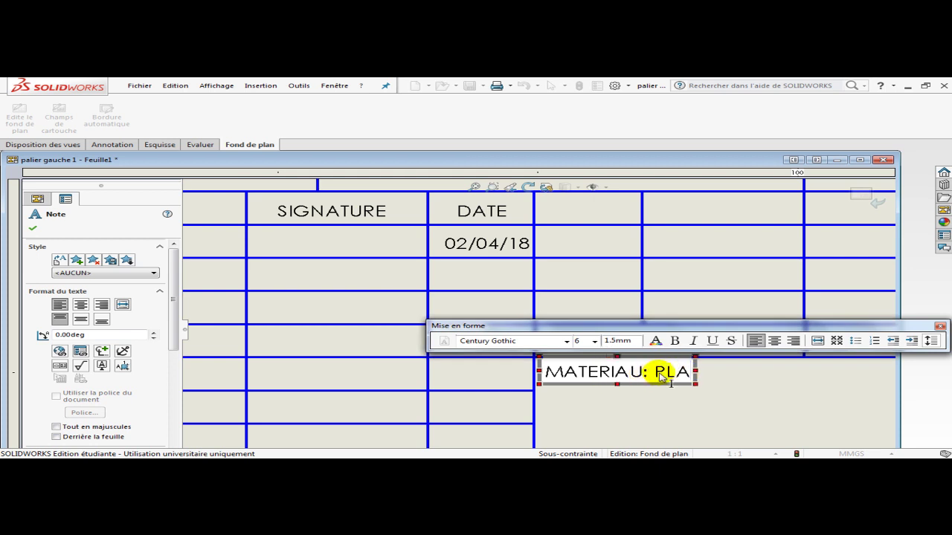
{"action": "left_click", "coordinate": [661, 405]}
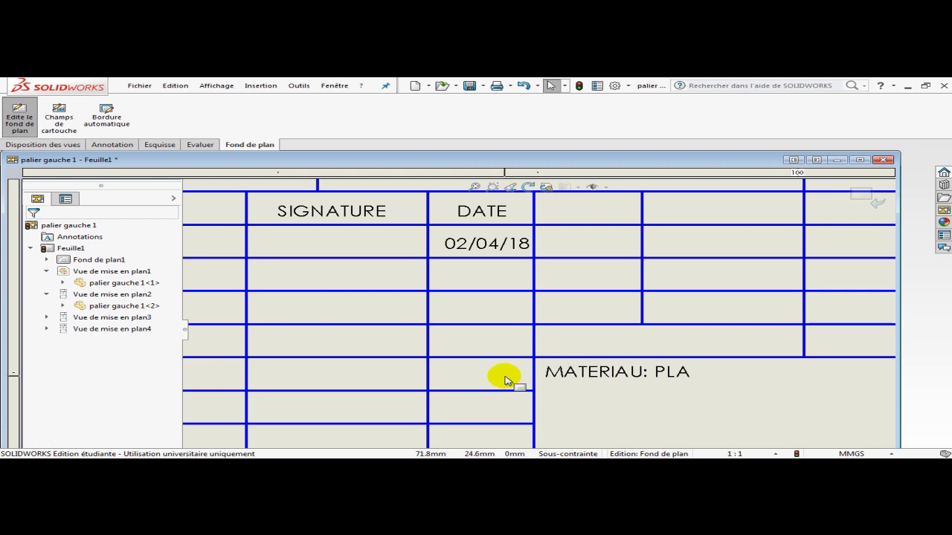
Enter ETIQUETEUSE ET01 in the empty description note under TITRE in the title block.
{"action": "scroll", "coordinate": [504, 379], "scroll_direction": "up", "scroll_amount": 2}
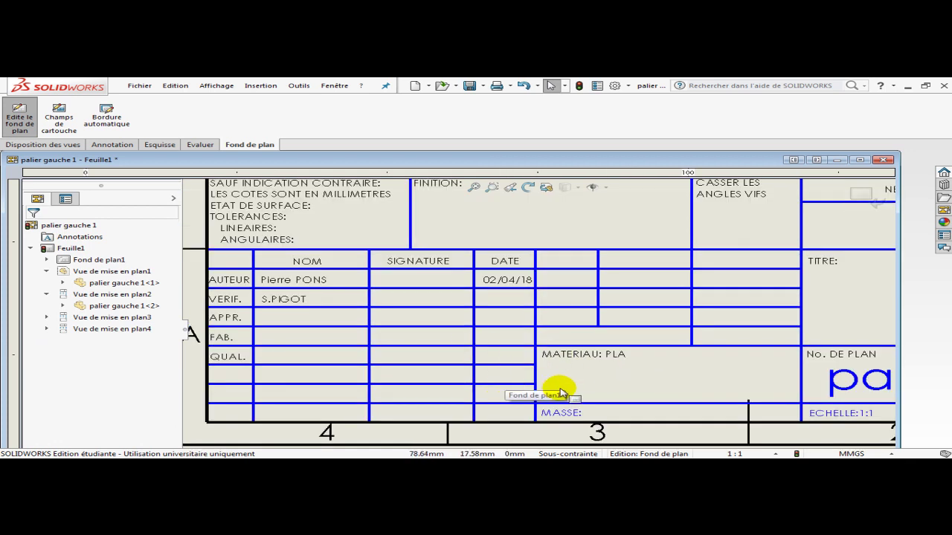
{"action": "scroll", "coordinate": [871, 414], "scroll_direction": "up", "scroll_amount": 1}
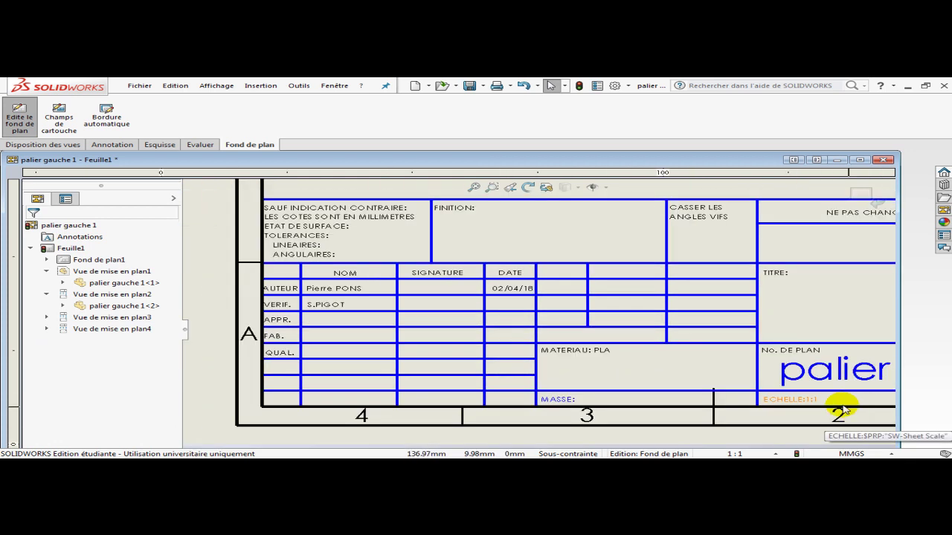
{"action": "scroll", "coordinate": [807, 405], "scroll_direction": "up", "scroll_amount": 1}
{"action": "scroll", "coordinate": [822, 404], "scroll_direction": "up", "scroll_amount": 1}
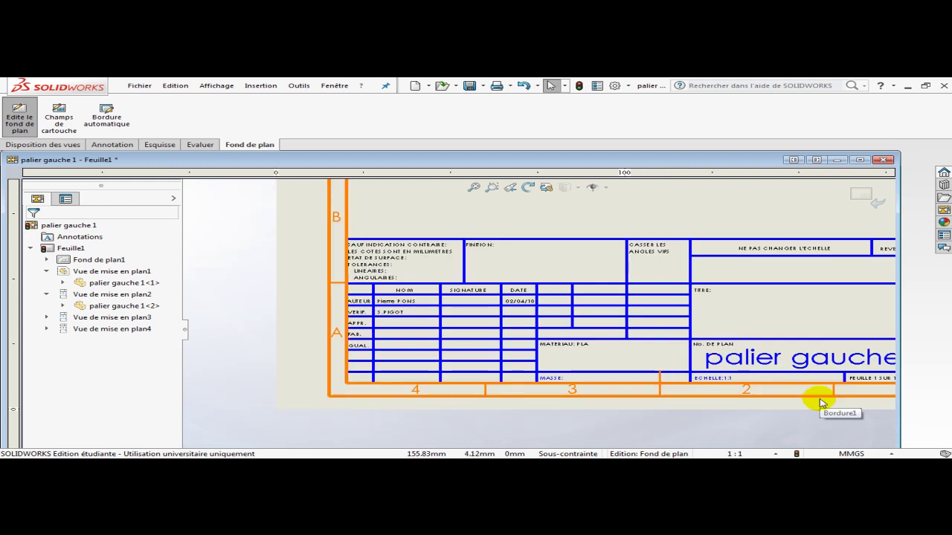
{"action": "scroll", "coordinate": [872, 381], "scroll_direction": "up", "scroll_amount": 2}
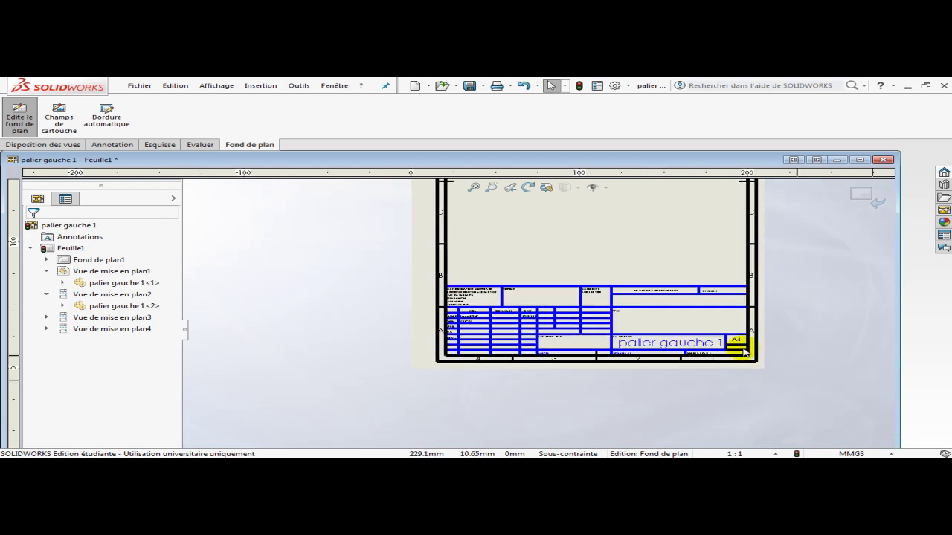
{"action": "scroll", "coordinate": [739, 348], "scroll_direction": "down", "scroll_amount": 2}
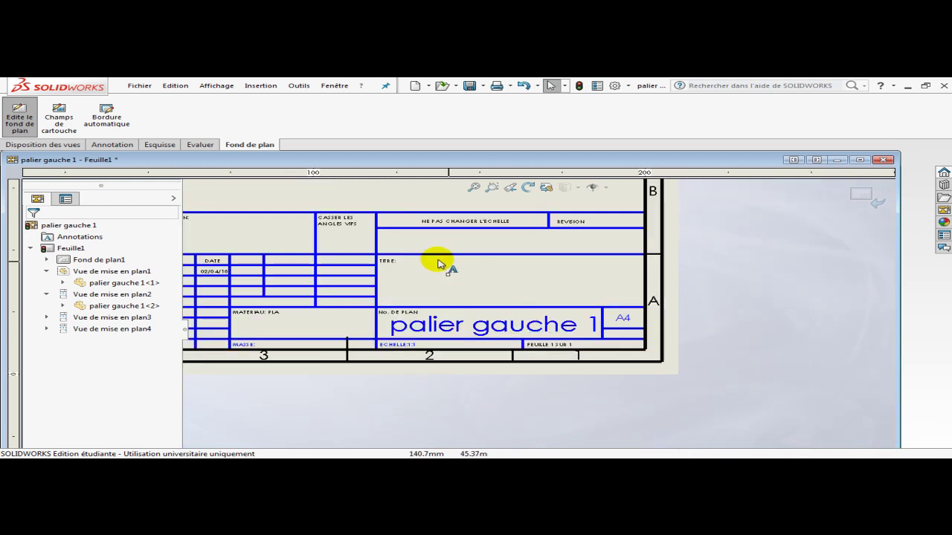
{"action": "scroll", "coordinate": [414, 270], "scroll_direction": "down", "scroll_amount": 2}
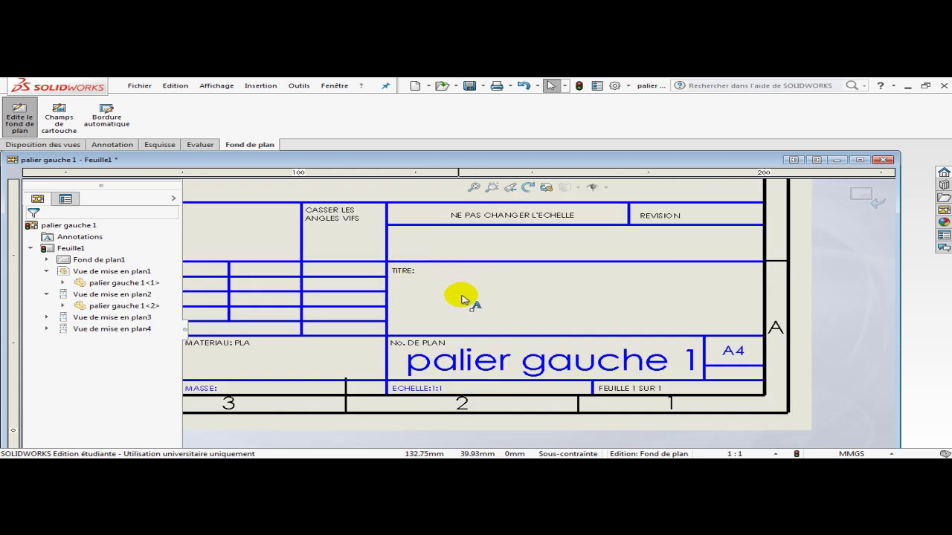
{"action": "left_click", "coordinate": [95, 144]}
{"action": "left_click", "coordinate": [207, 113]}
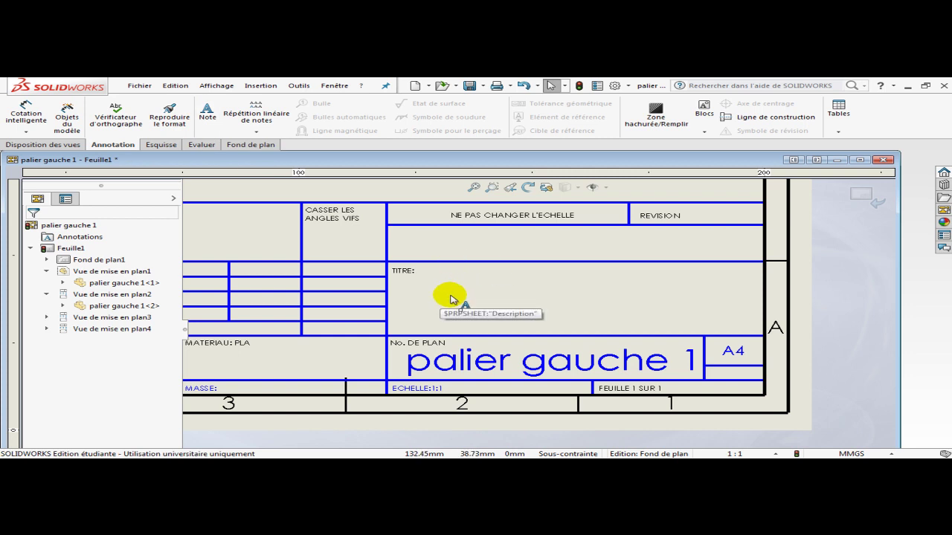
{"action": "left_click", "coordinate": [446, 289]}
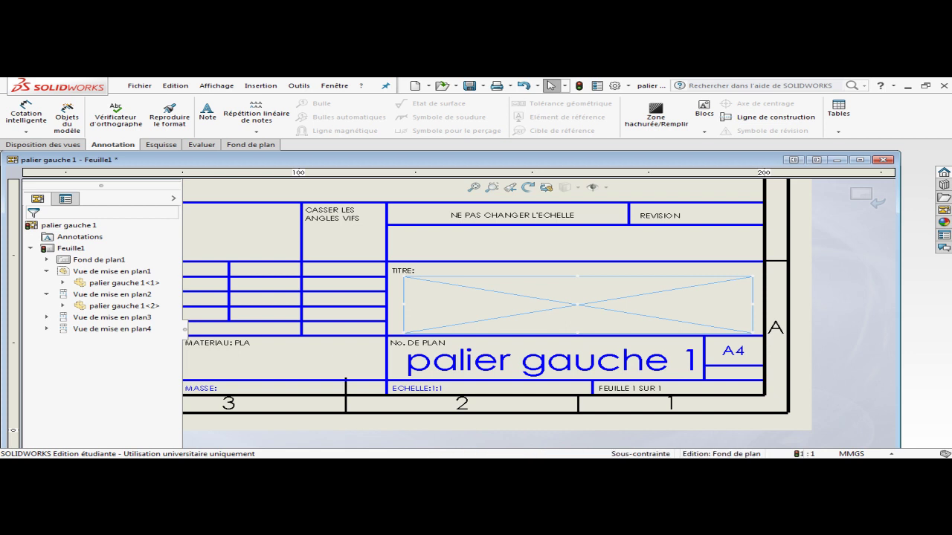
{"action": "left_click", "coordinate": [439, 290]}
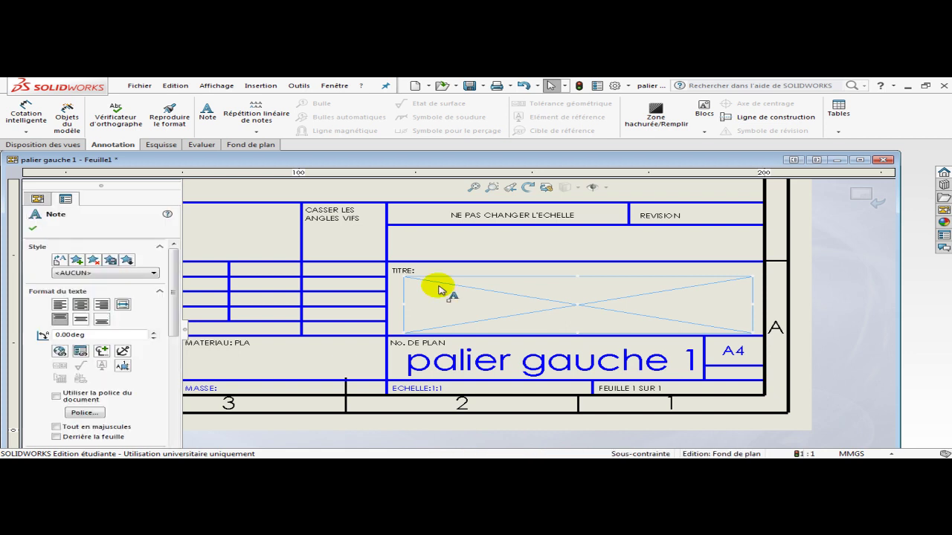
{"action": "left_click", "coordinate": [490, 301]}
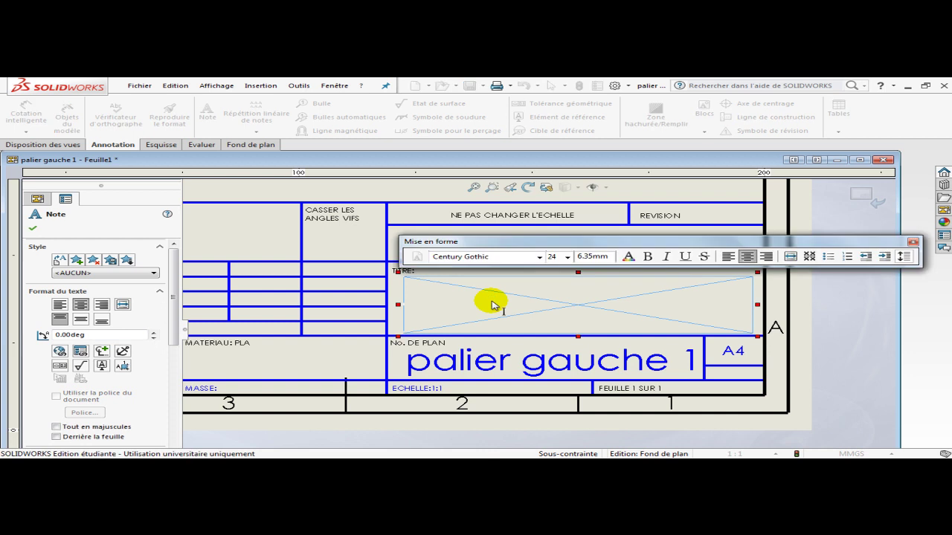
{"action": "type", "text": "E"}
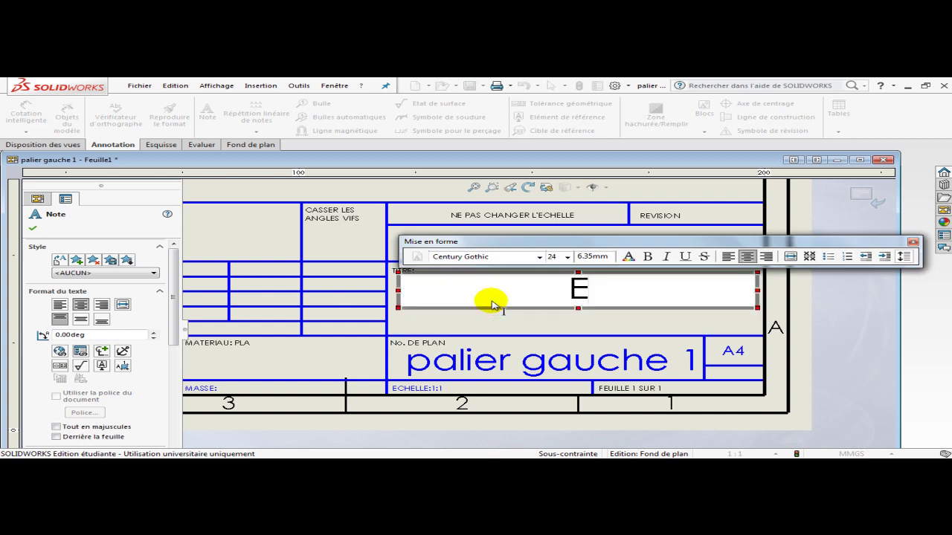
{"action": "type", "text": "TIQU"}
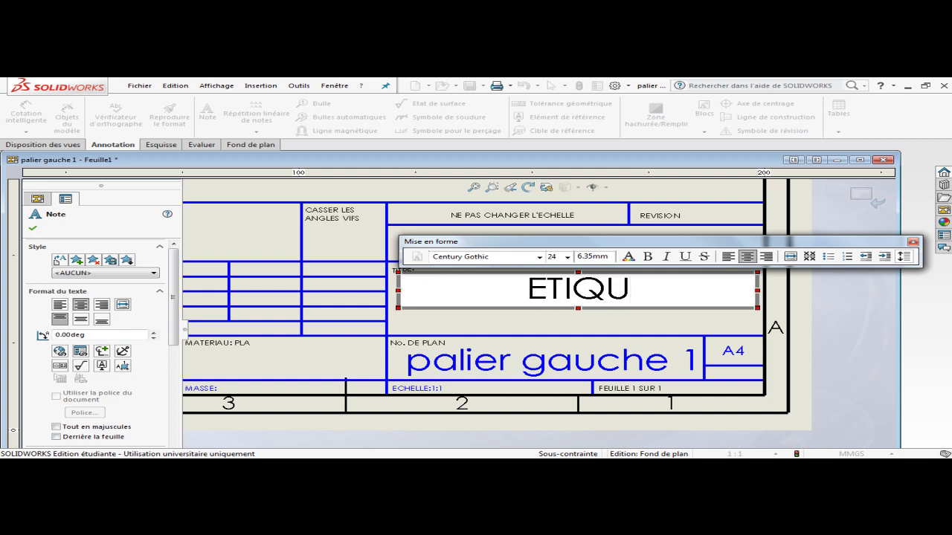
{"action": "type", "text": "ETEUSE"}
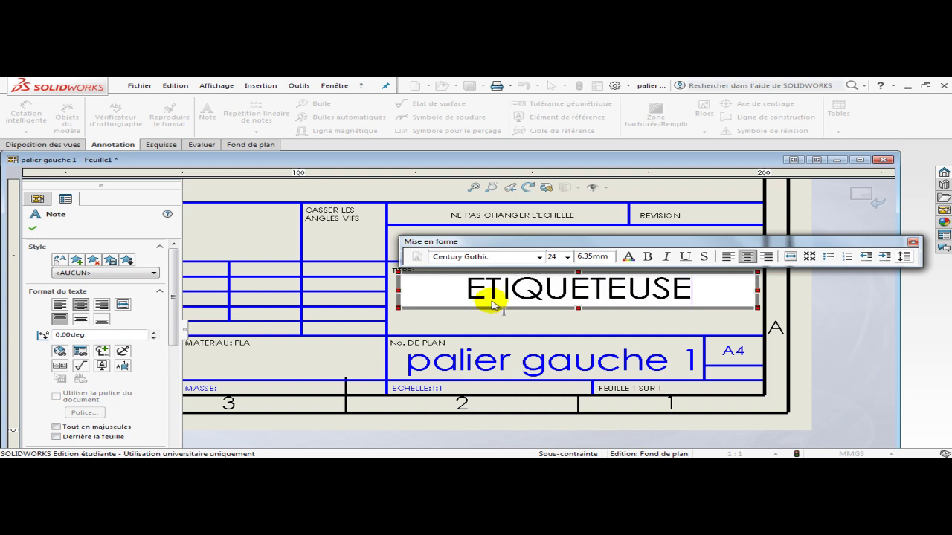
{"action": "type", "text": " ET01"}
Add a second line reading poste capsulage to the title note and close the note.
{"action": "key", "text": "Return"}
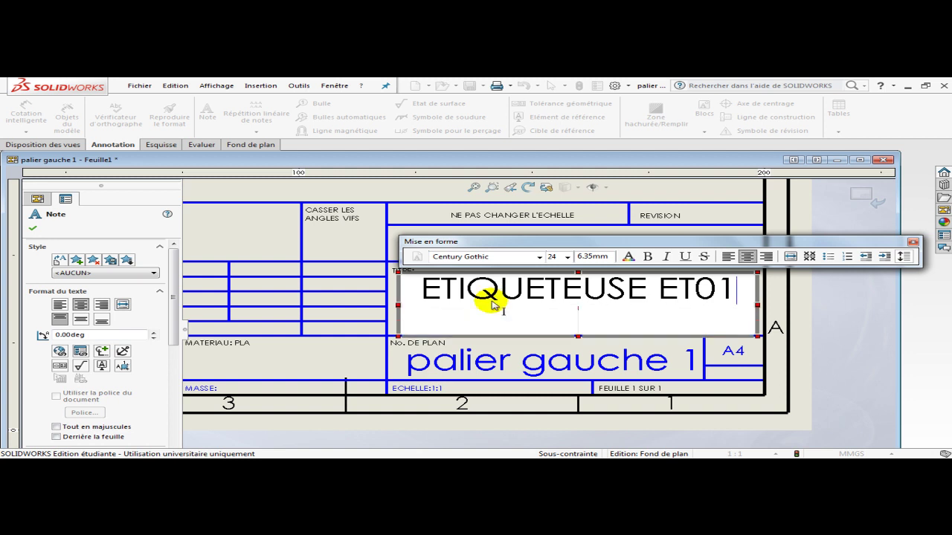
{"action": "type", "text": "poste"}
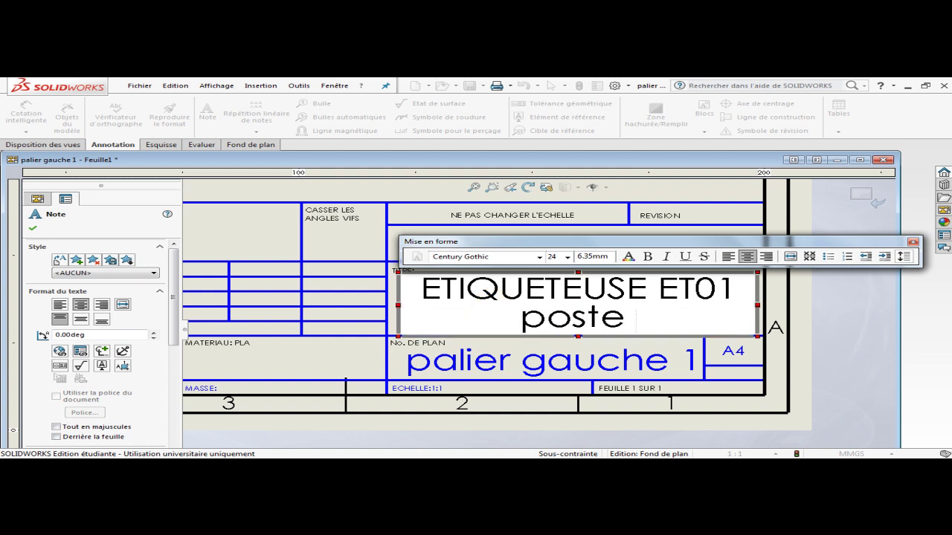
{"action": "type", "text": " capsulage"}
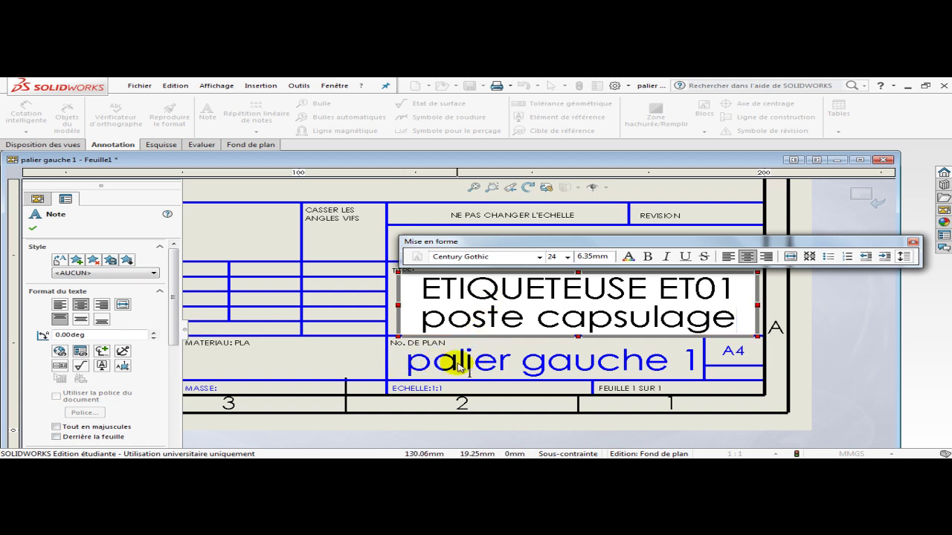
{"action": "left_click", "coordinate": [839, 319]}
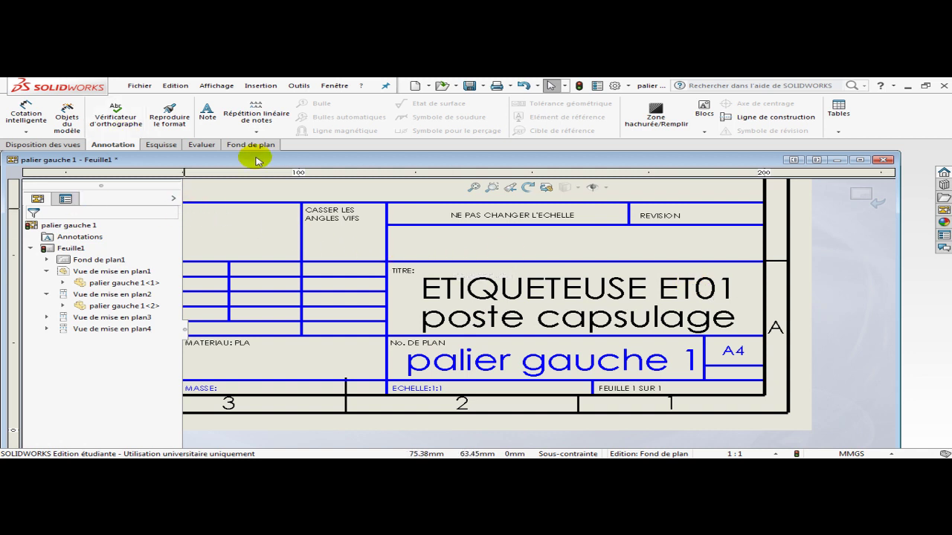
Leave sheet format (fond de plan) editing and return to the drawing sheet with its views.
{"action": "left_click", "coordinate": [43, 145]}
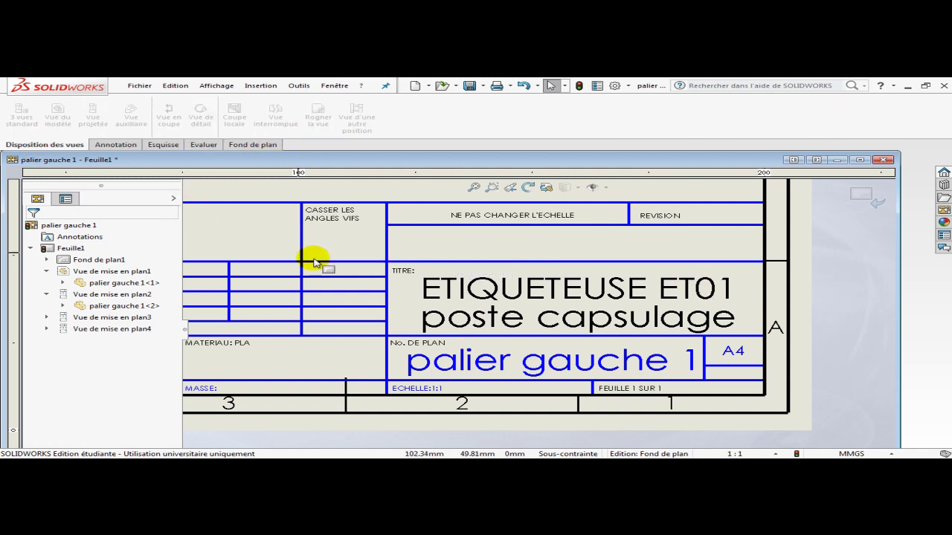
{"action": "scroll", "coordinate": [298, 255], "scroll_direction": "up", "scroll_amount": 4}
{"action": "scroll", "coordinate": [504, 325], "scroll_direction": "down", "scroll_amount": 2}
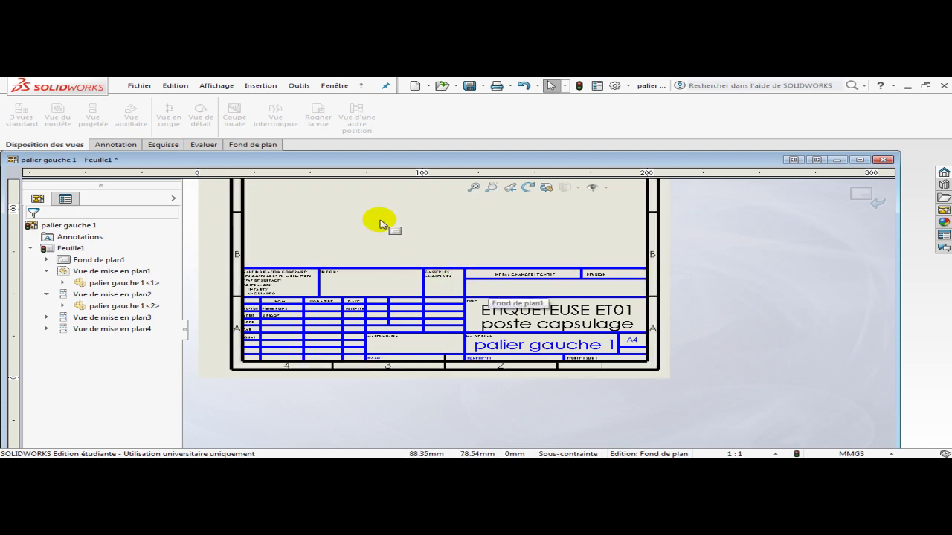
{"action": "left_click", "coordinate": [862, 197]}
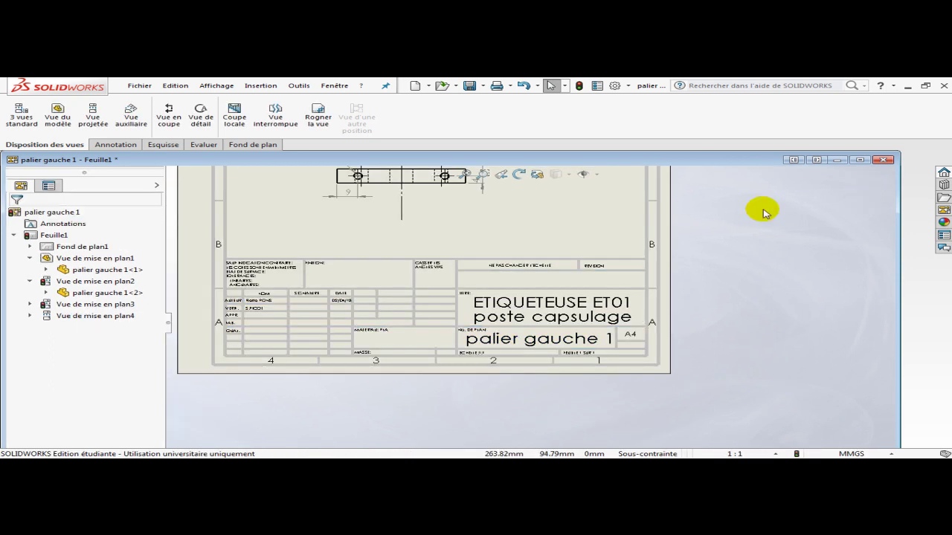
Review the whole sheet, checking the dimensioned views and the filled-in title block.
{"action": "key", "text": "z"}
{"action": "scroll", "coordinate": [534, 204], "scroll_direction": "up", "scroll_amount": 3}
{"action": "scroll", "coordinate": [532, 209], "scroll_direction": "down", "scroll_amount": 5}
{"action": "scroll", "coordinate": [506, 406], "scroll_direction": "down", "scroll_amount": 1}
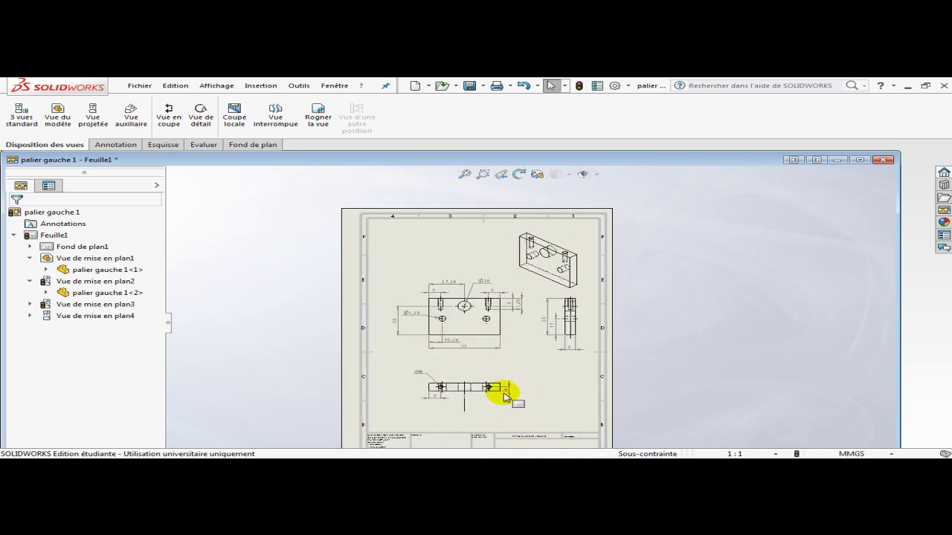
{"action": "scroll", "coordinate": [494, 357], "scroll_direction": "up", "scroll_amount": 2}
{"action": "scroll", "coordinate": [497, 339], "scroll_direction": "down", "scroll_amount": 3}
{"action": "scroll", "coordinate": [502, 348], "scroll_direction": "down", "scroll_amount": 1}
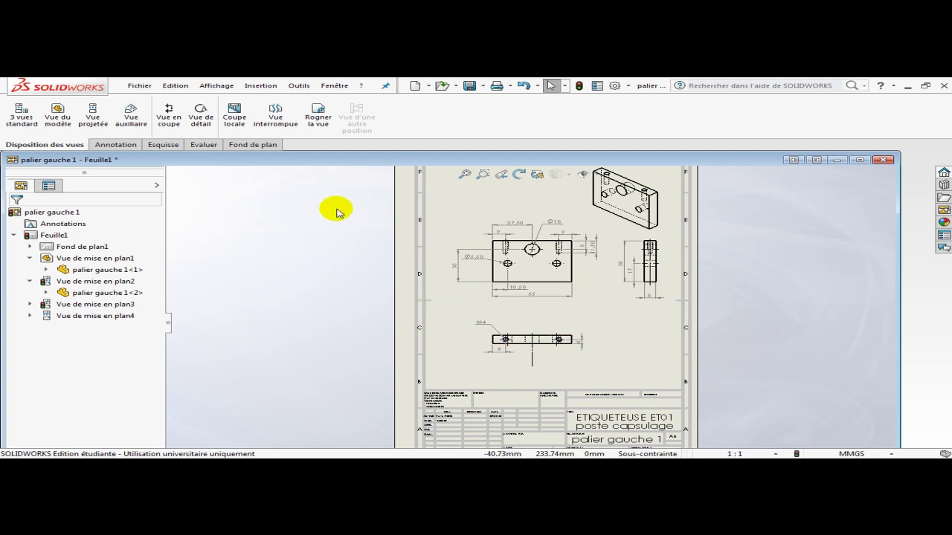
Set the printed thickness of Normale lines to 0.35 mm in the drawing's print line-thickness settings.
{"action": "left_click", "coordinate": [140, 88]}
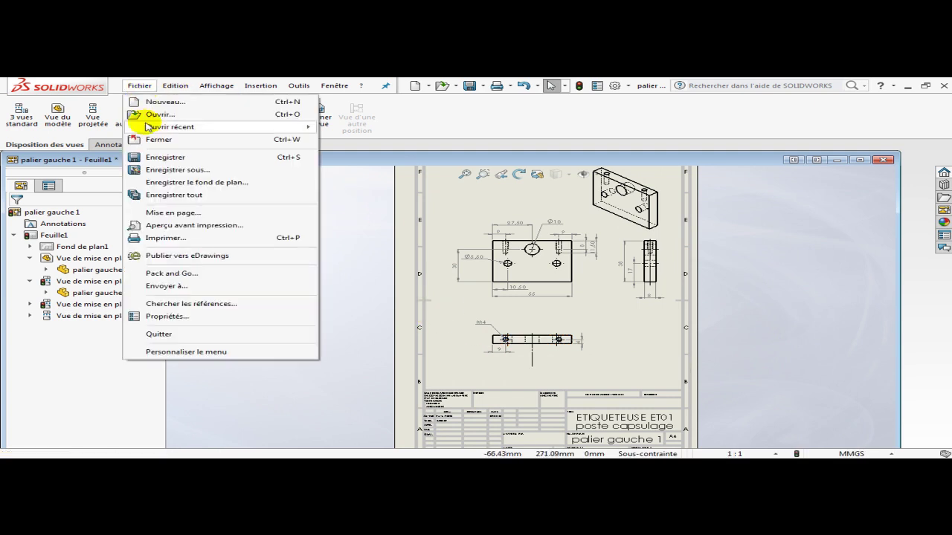
{"action": "left_click", "coordinate": [170, 238]}
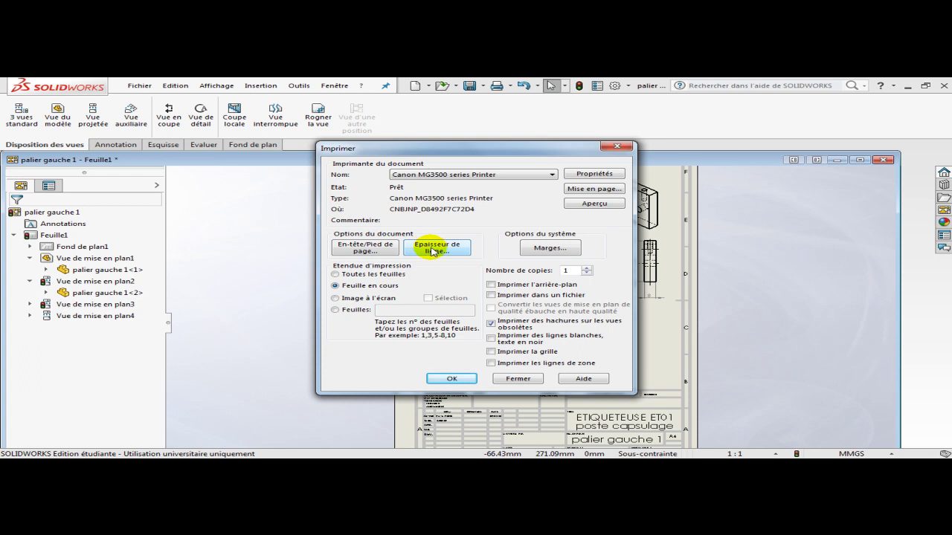
{"action": "left_click", "coordinate": [442, 252]}
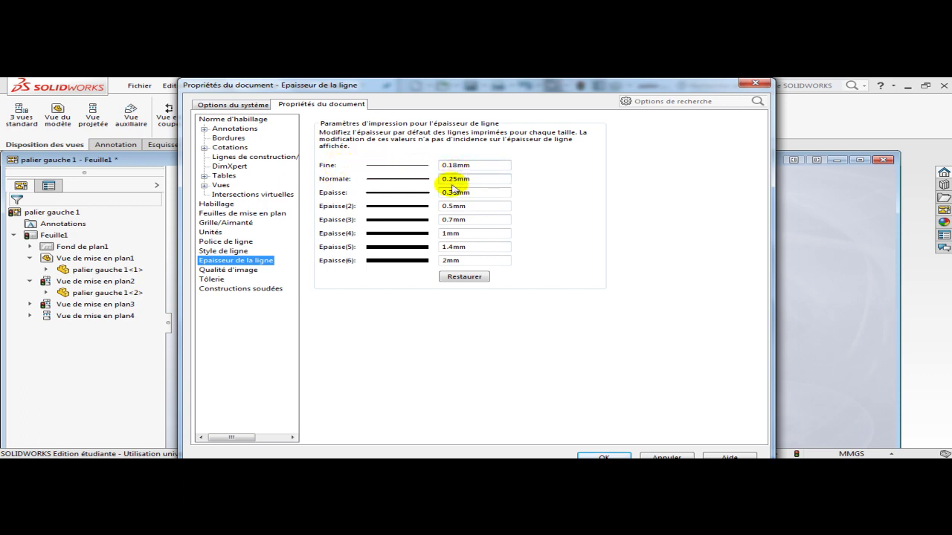
{"action": "left_click_drag", "start_coordinate": [450, 182], "coordinate": [456, 181]}
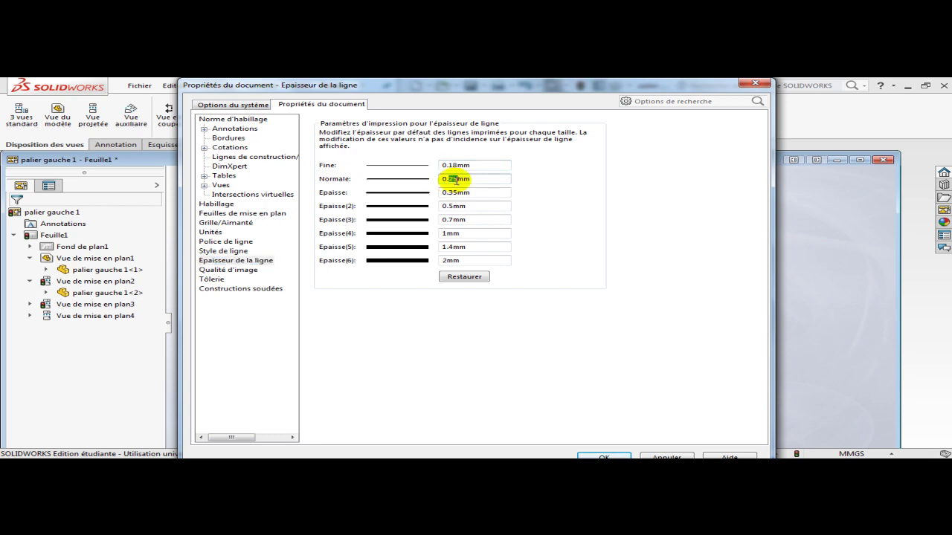
{"action": "type", "text": "35"}
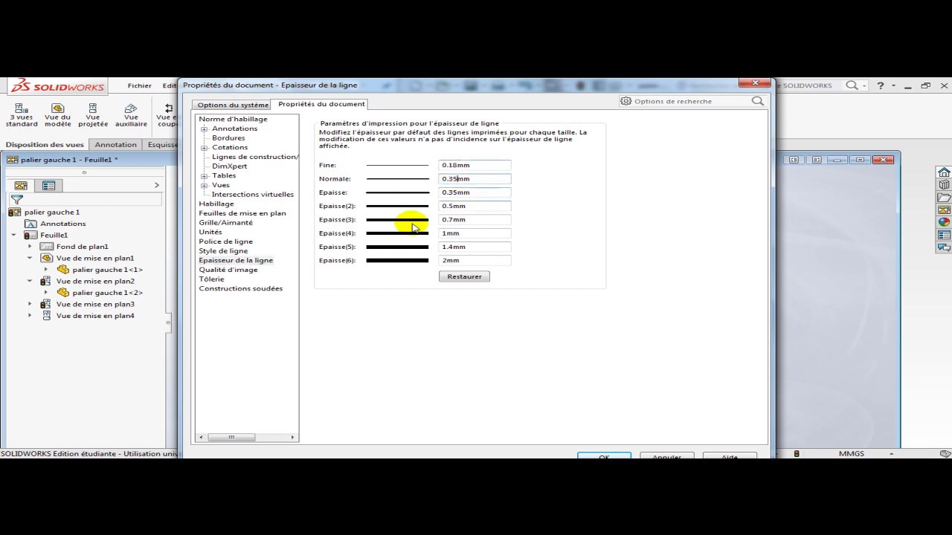
{"action": "left_click", "coordinate": [617, 455]}
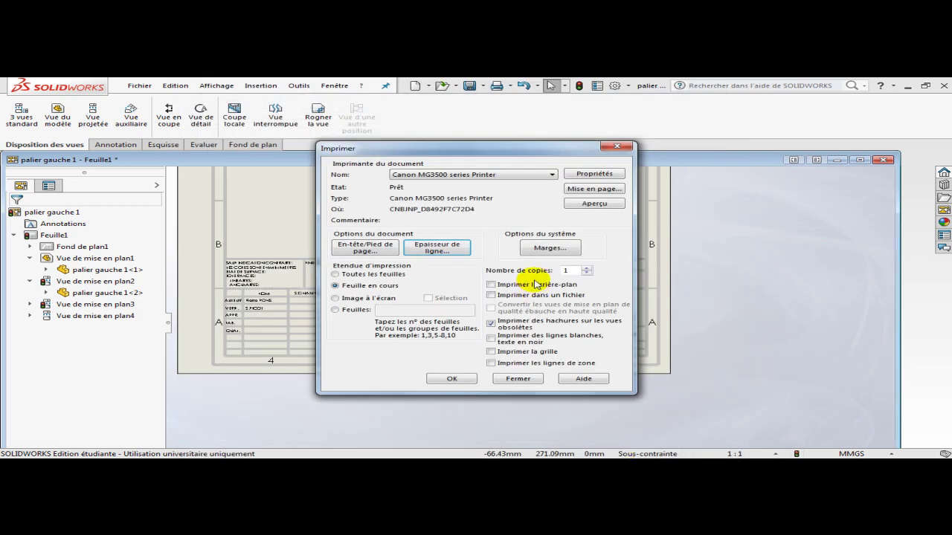
Set the A4 print page orientation to Portrait and display the print preview of the sheet.
{"action": "left_click", "coordinate": [595, 190]}
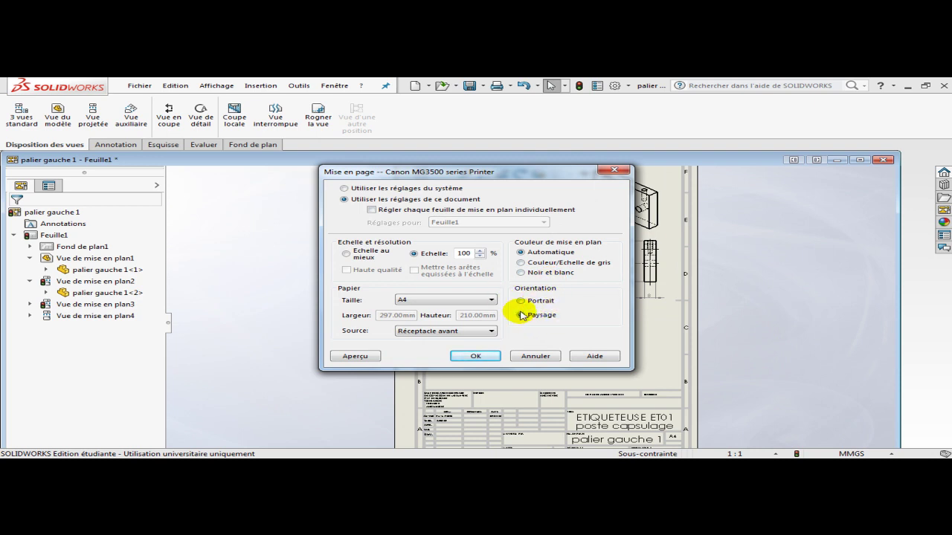
{"action": "left_click", "coordinate": [523, 301]}
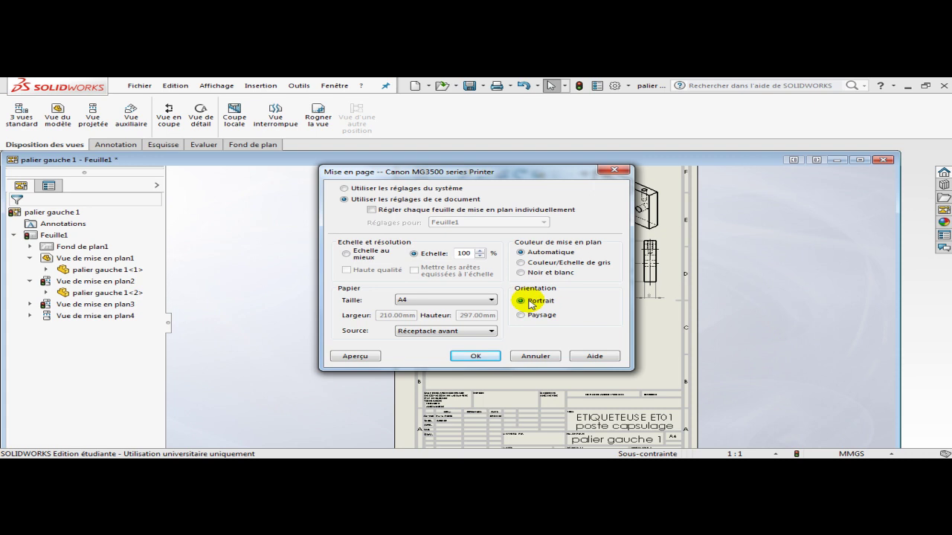
{"action": "left_click", "coordinate": [356, 357]}
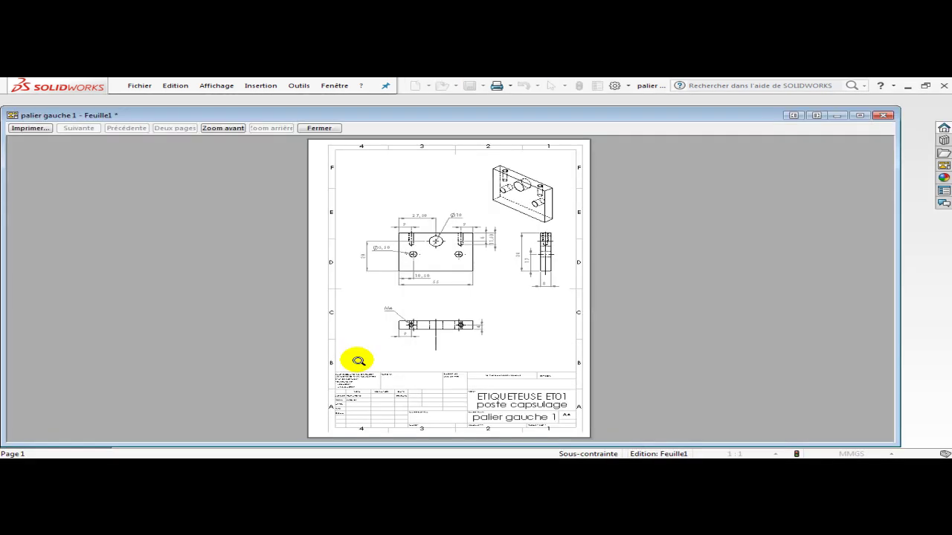
Print the drawing with the Adobe PDF printer, saving it as palier gauche 1 - Feuille1.pdf in the solidworks 2017 folder.
{"action": "left_click", "coordinate": [26, 128]}
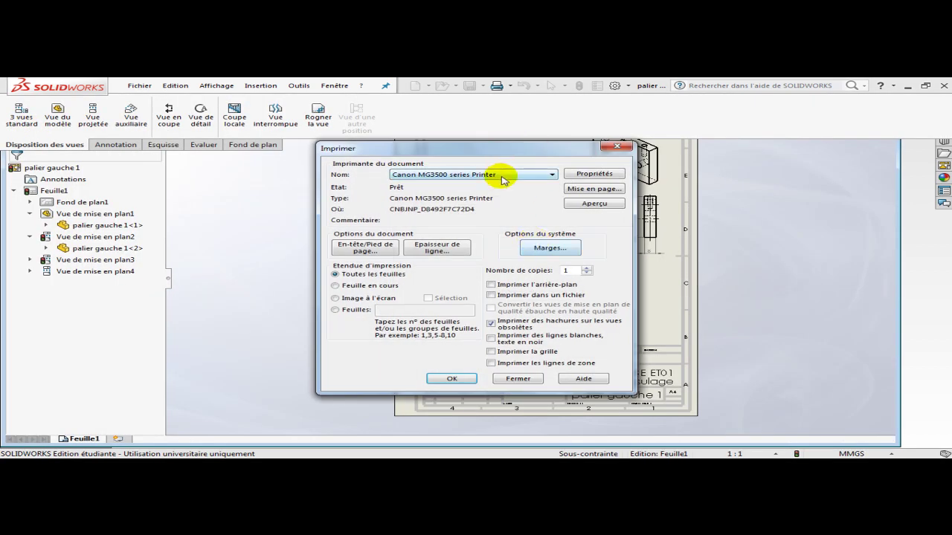
{"action": "left_click", "coordinate": [502, 175]}
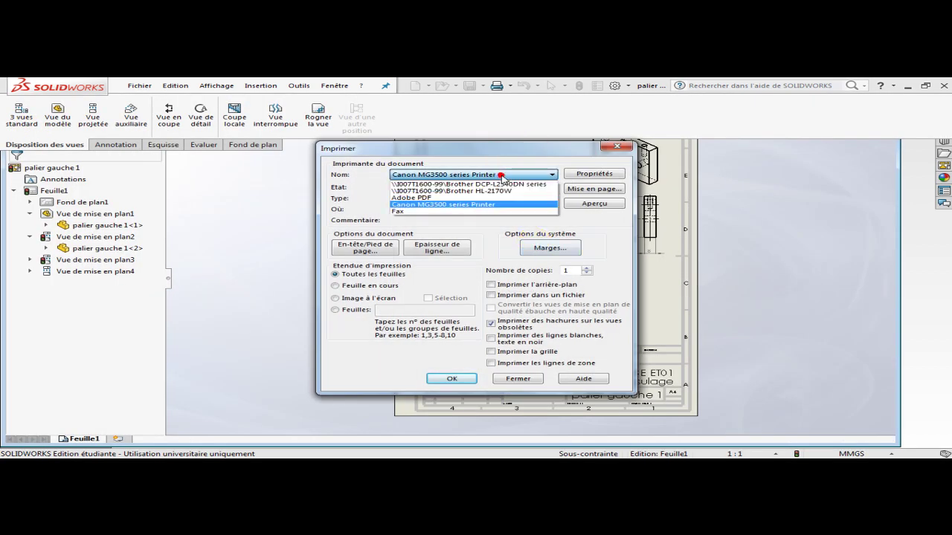
{"action": "left_click", "coordinate": [454, 199]}
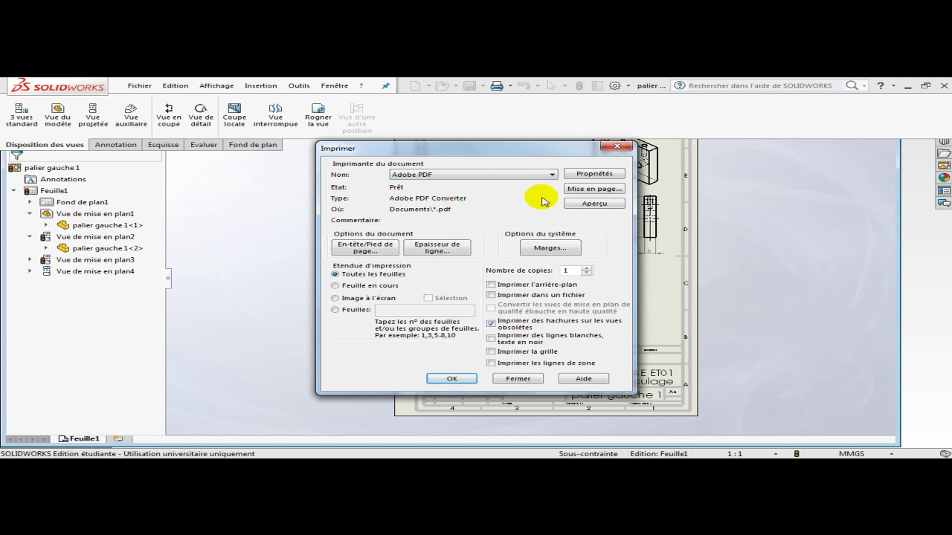
{"action": "left_click", "coordinate": [460, 385]}
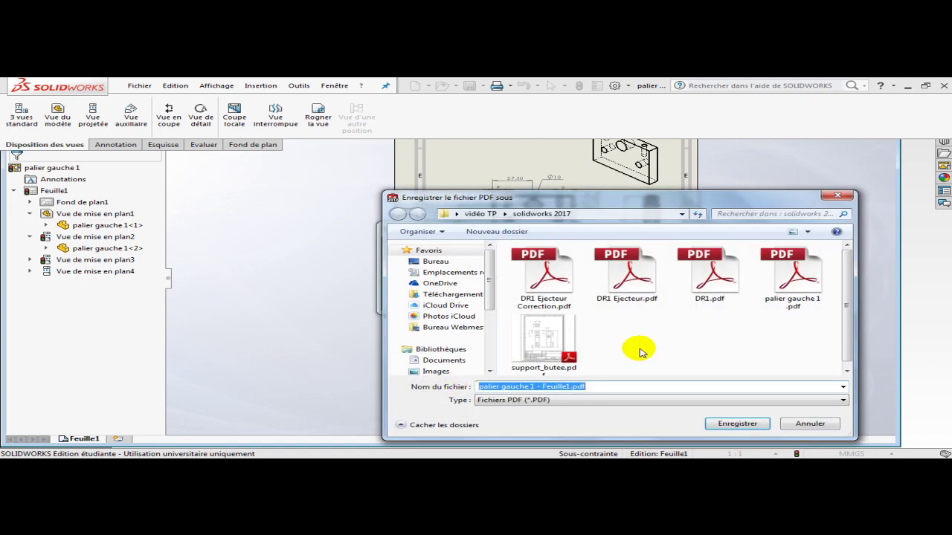
{"action": "left_click", "coordinate": [735, 423]}
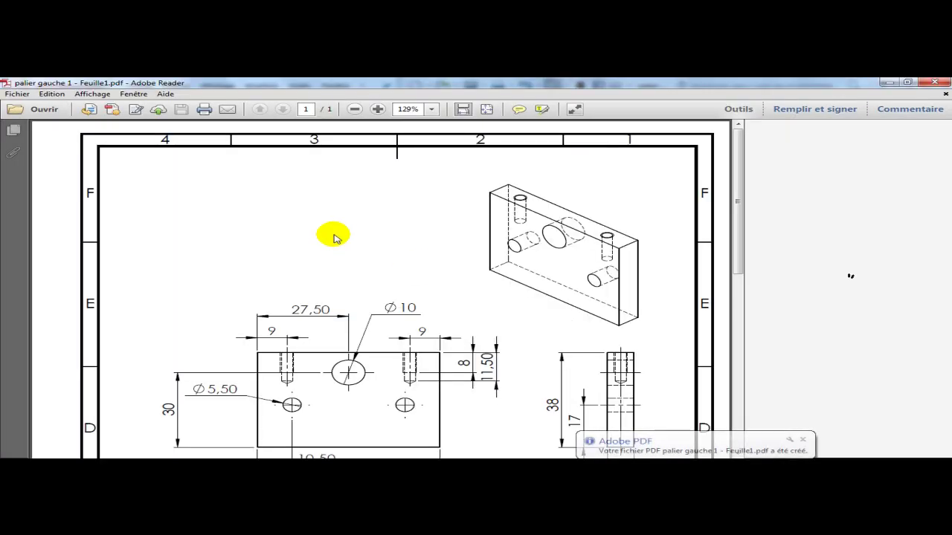
Examine the generated PDF in Adobe Reader, from the dimensioned views down to the title block.
{"action": "left_click", "coordinate": [354, 110]}
{"action": "left_click", "coordinate": [354, 109]}
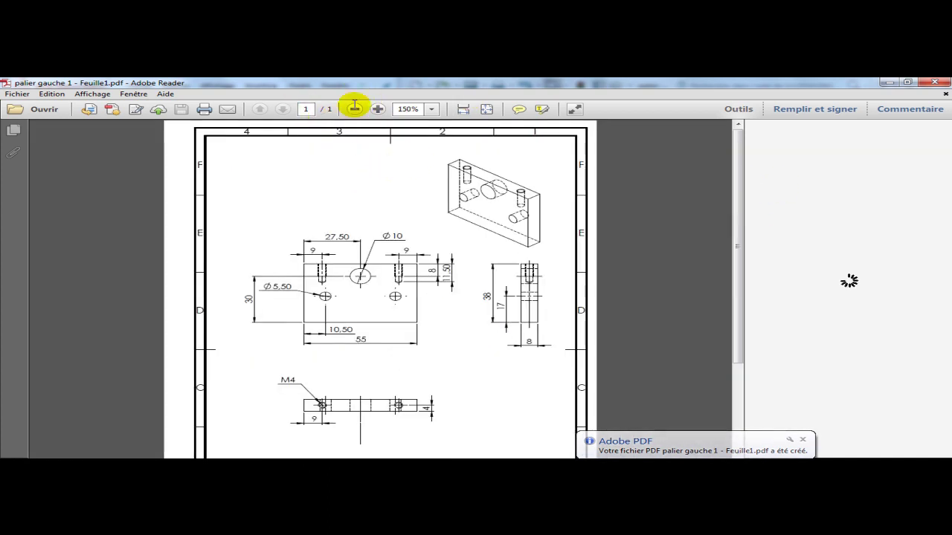
{"action": "left_click", "coordinate": [378, 109]}
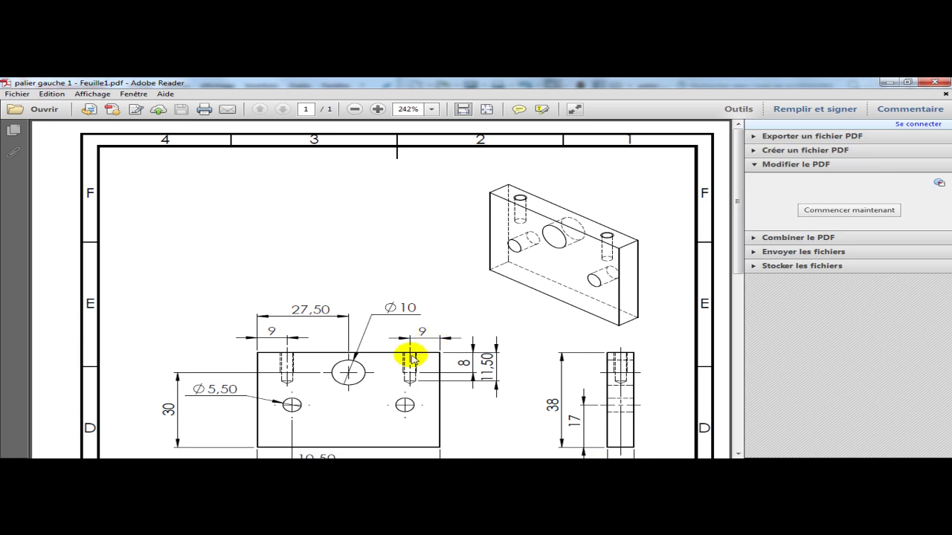
{"action": "scroll", "coordinate": [482, 196], "scroll_direction": "down", "scroll_amount": 5}
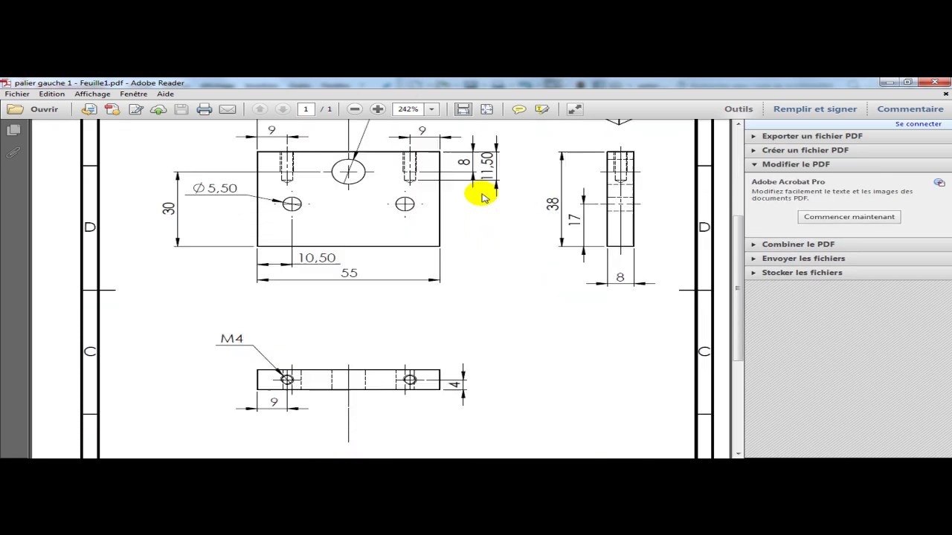
{"action": "scroll", "coordinate": [340, 206], "scroll_direction": "down", "scroll_amount": 5}
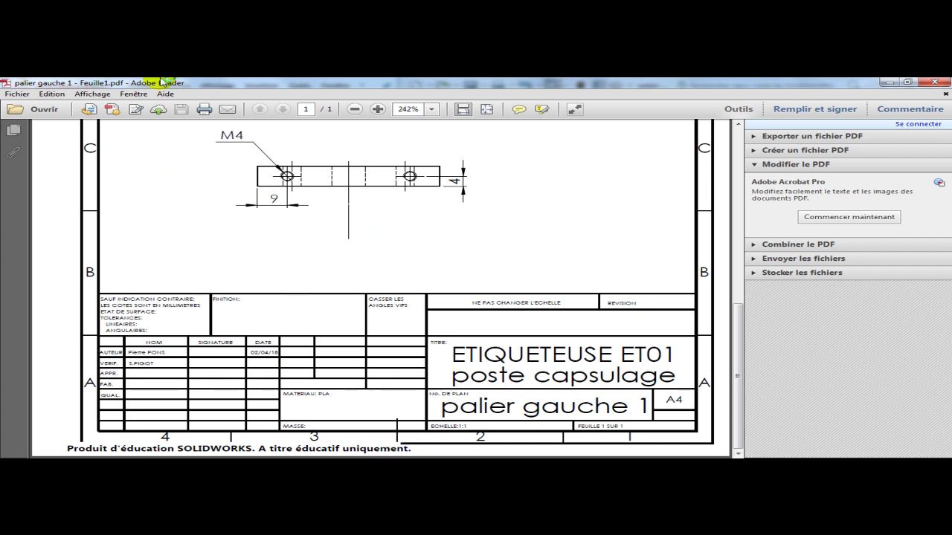
Check the PDF's print settings and page preview, and leave them without printing.
{"action": "left_click", "coordinate": [22, 95]}
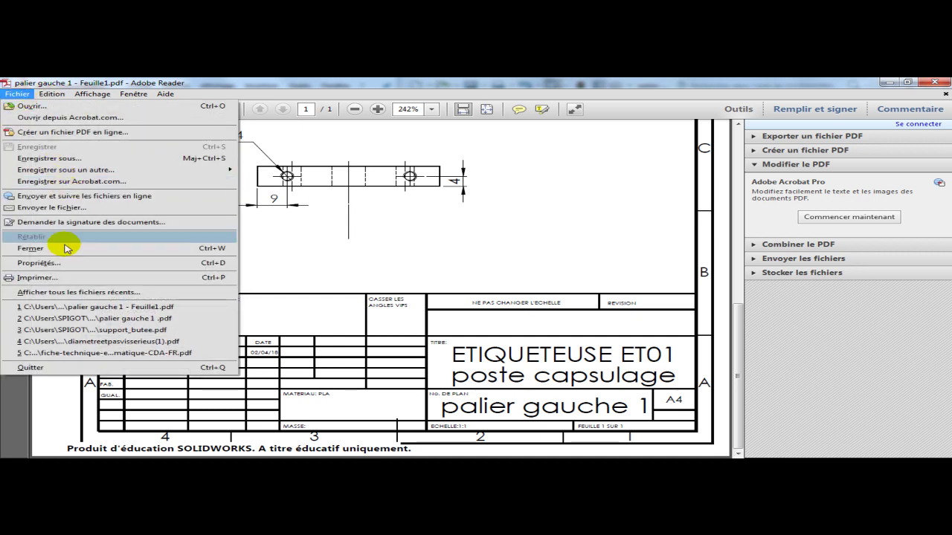
{"action": "left_click", "coordinate": [79, 278]}
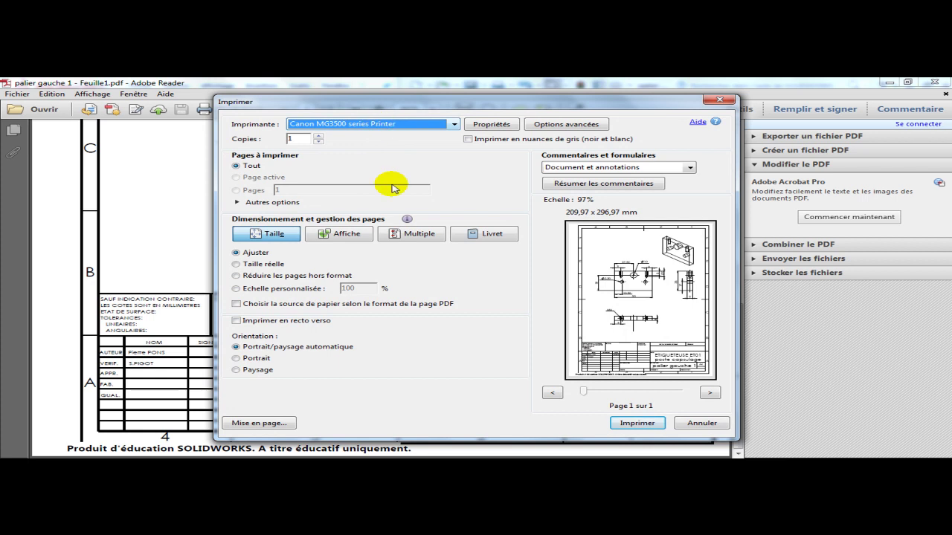
{"action": "left_click", "coordinate": [702, 423]}
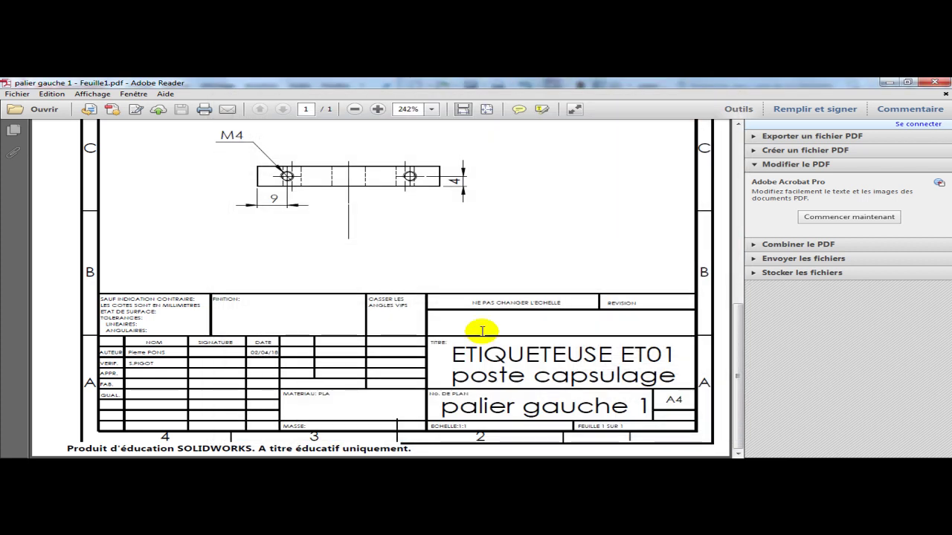